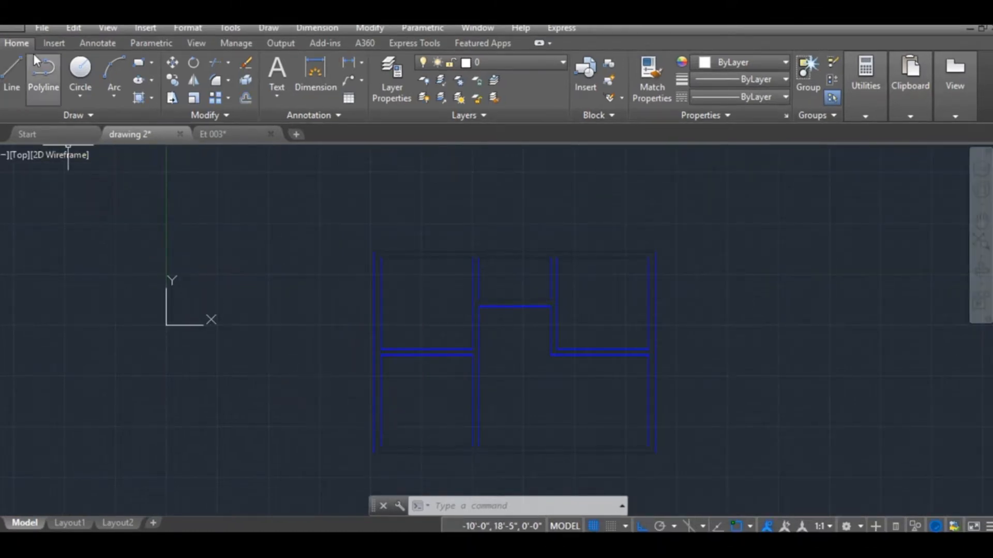
# Start a door jamb outline outside the floor plan with connected lines 8" down, 0.5' across to the right and 0.5' up.
pyautogui.click(4, 75)
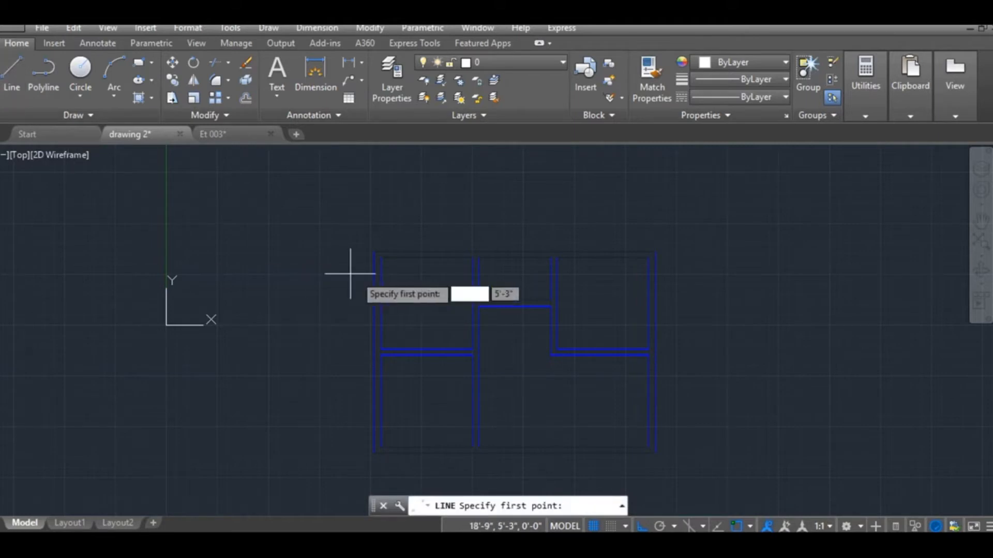
pyautogui.click(271, 368)
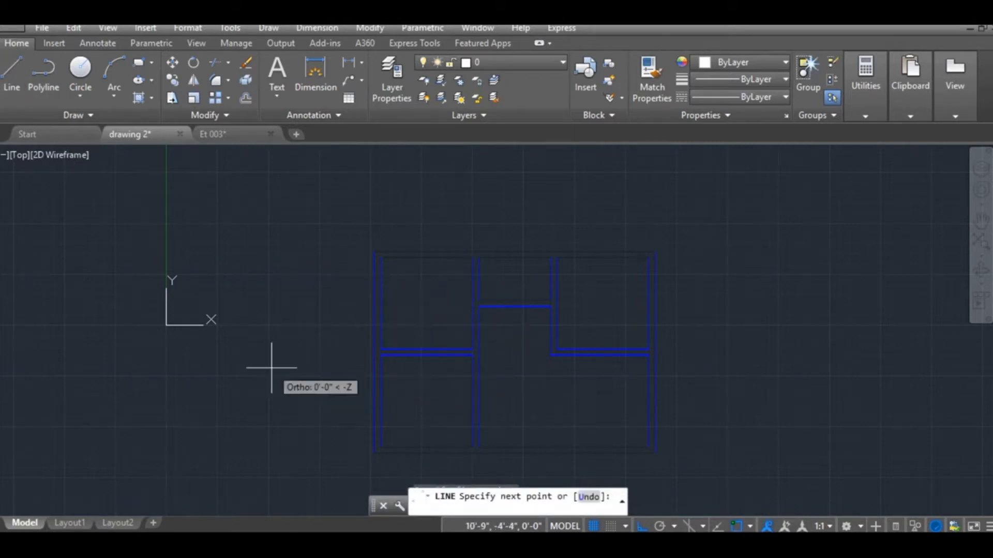
pyautogui.write('8"')
pyautogui.press('Return')
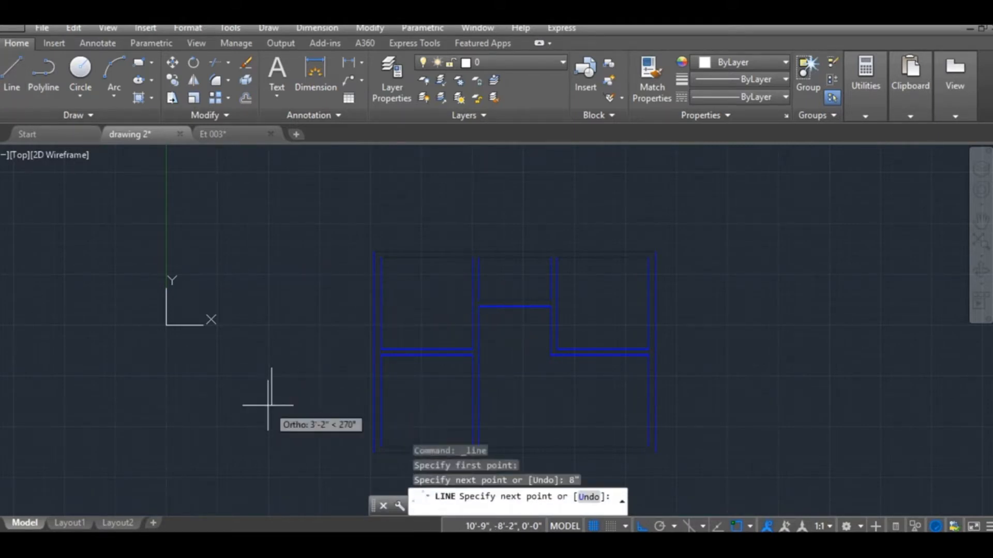
pyautogui.write('0.')
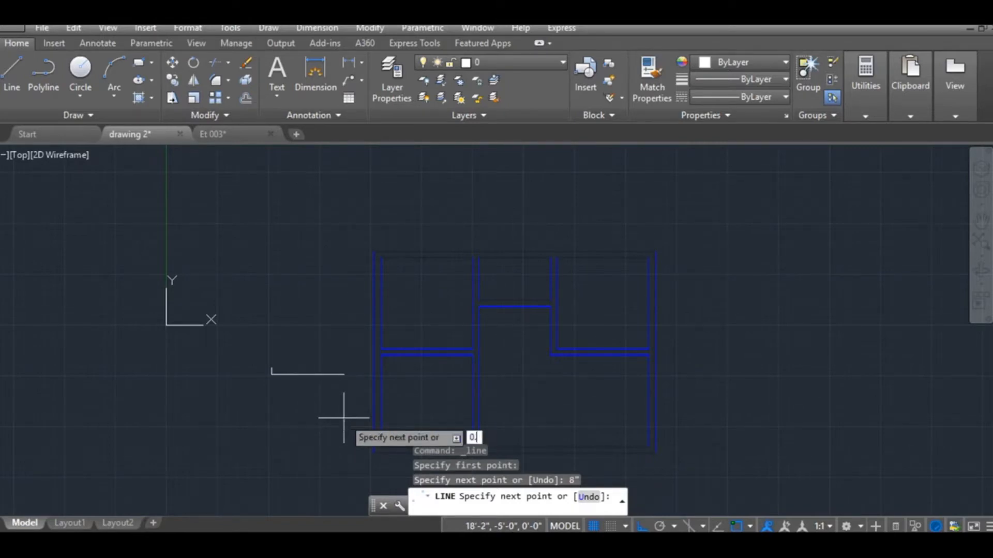
pyautogui.write('5')
pyautogui.press('Return')
pyautogui.scroll(4, 343, 419)
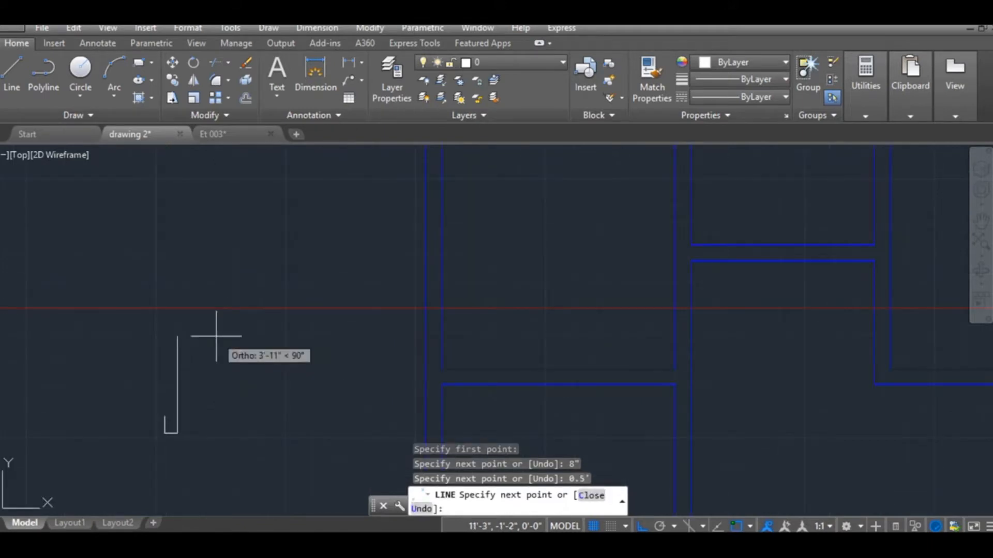
pyautogui.write('0.5')
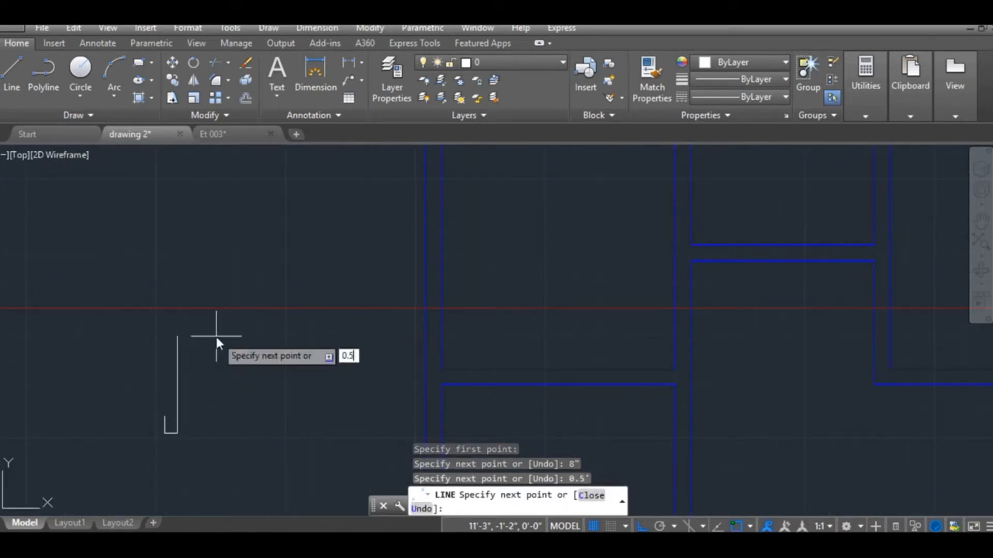
pyautogui.write('"')
pyautogui.press('Return')
# Continue the jamb outline with a 0.1 segment, draw the notch, and close the outline at its starting corner.
pyautogui.scroll(2, 256, 417)
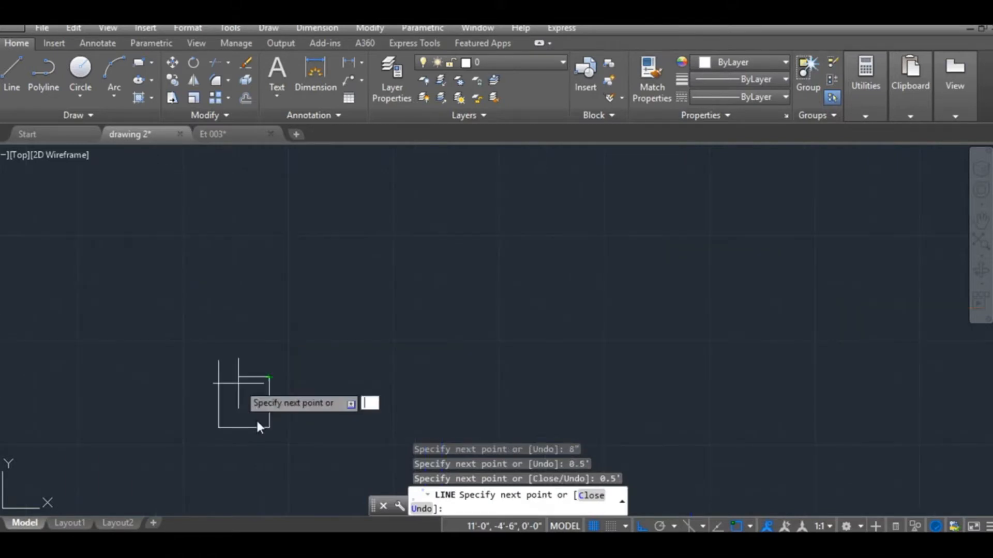
pyautogui.write('0.1')
pyautogui.press('Return')
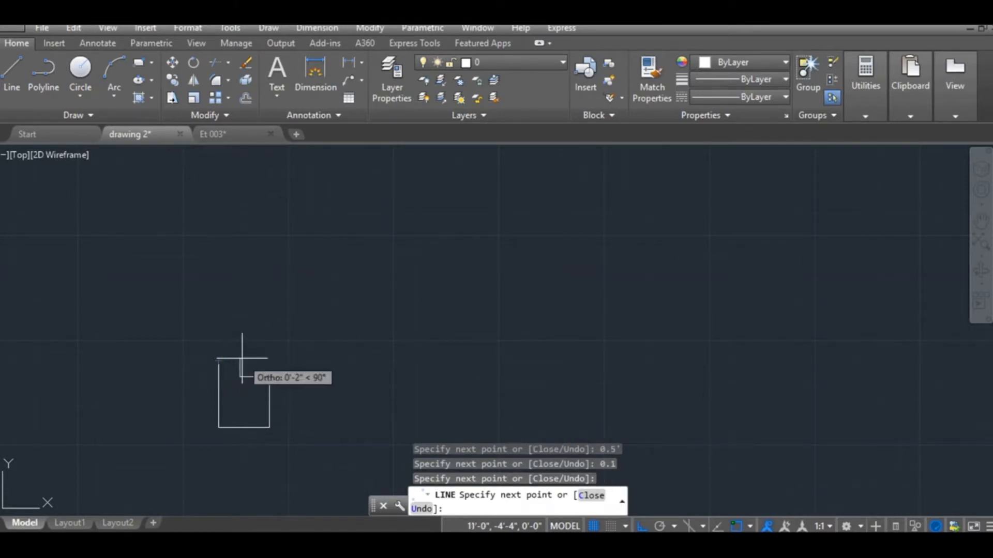
pyautogui.click(240, 360)
pyautogui.click(219, 360)
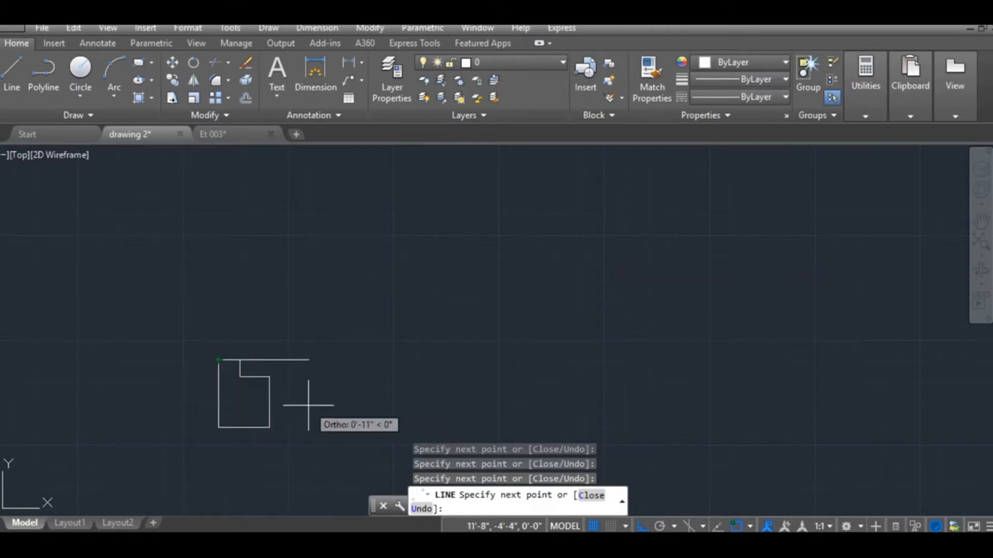
pyautogui.press('Escape')
# Mirror the whole jamb outline about its straight left edge and erase the source objects.
pyautogui.moveTo(470, 284)
pyautogui.mouseDown()
pyautogui.moveTo(443, 262)
pyautogui.moveTo(461, 371)
pyautogui.mouseUp()
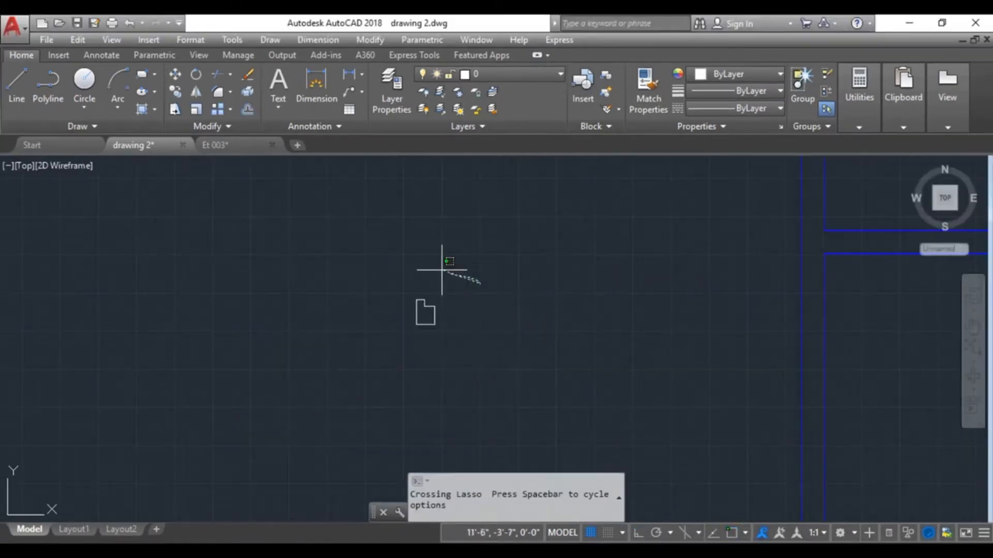
pyautogui.click(194, 93)
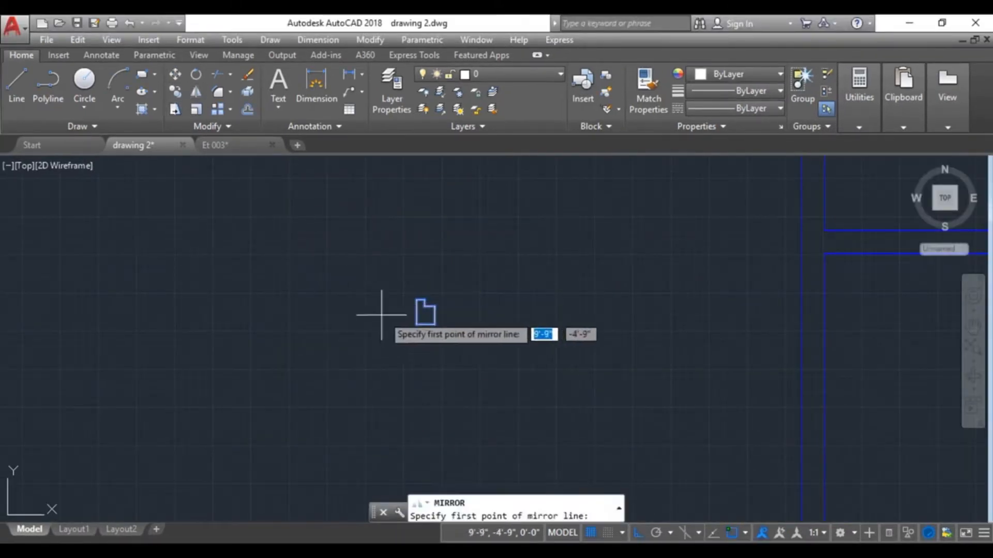
pyautogui.click(414, 310)
pyautogui.click(415, 316)
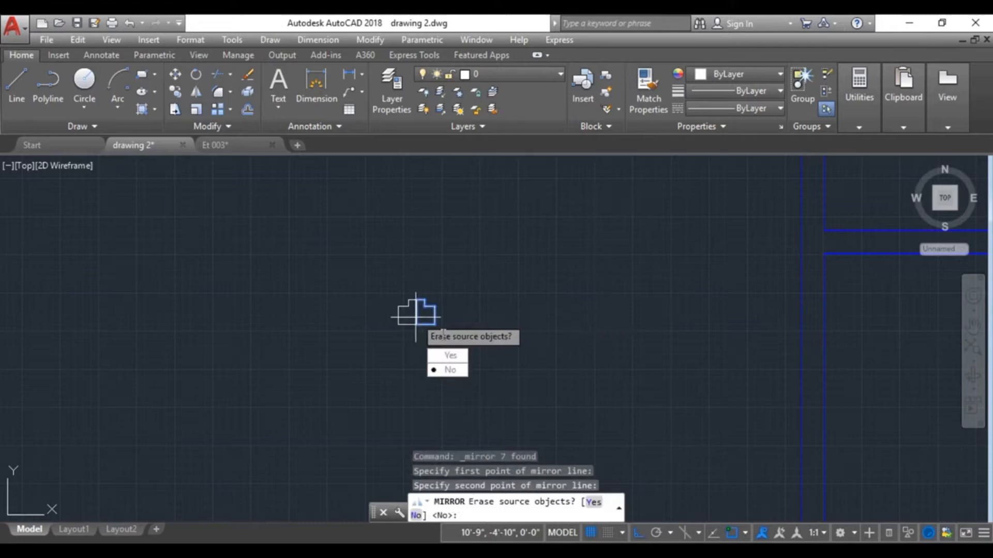
pyautogui.click(445, 358)
# Draw the door leaf from the jamb's notch: a line 2.5' up, across to the jamb's left edge, and back down to the jamb.
pyautogui.click(399, 311)
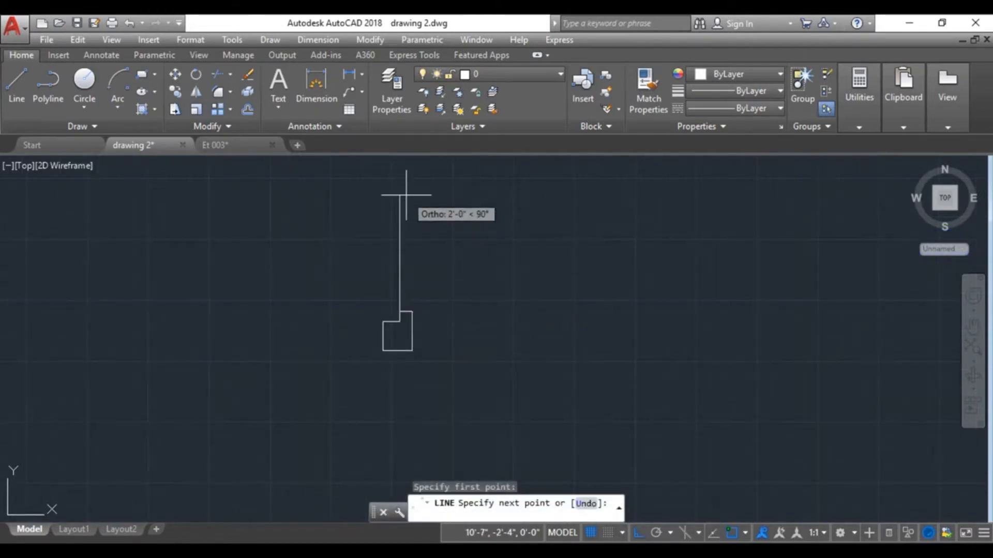
pyautogui.write('2.5')
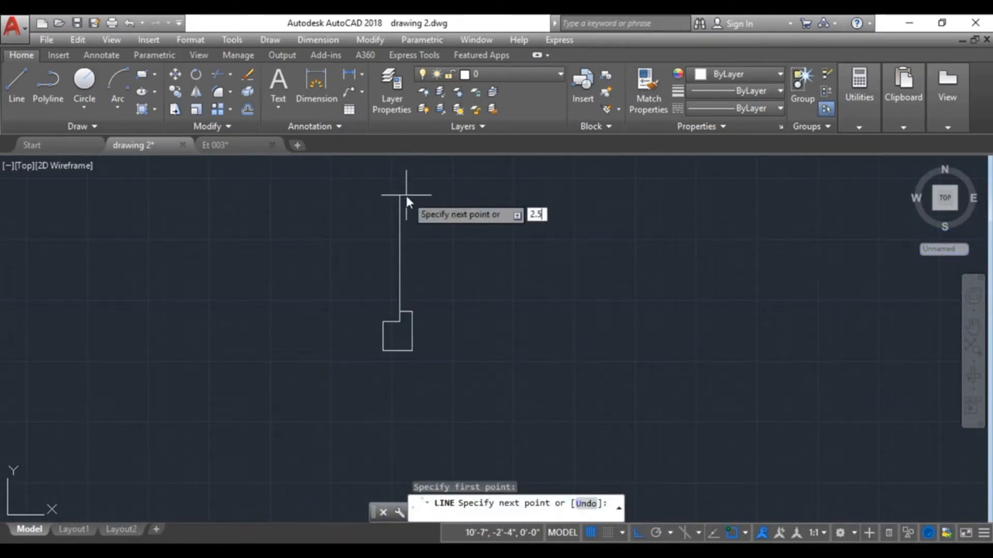
pyautogui.press('Return')
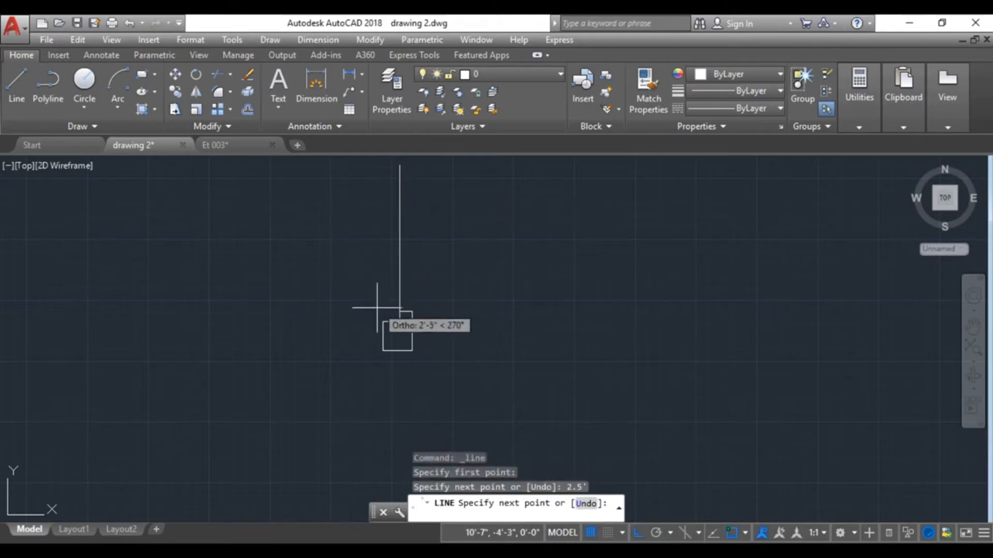
pyautogui.click(383, 165)
pyautogui.press('Return')
pyautogui.press('Return')
pyautogui.click(383, 166)
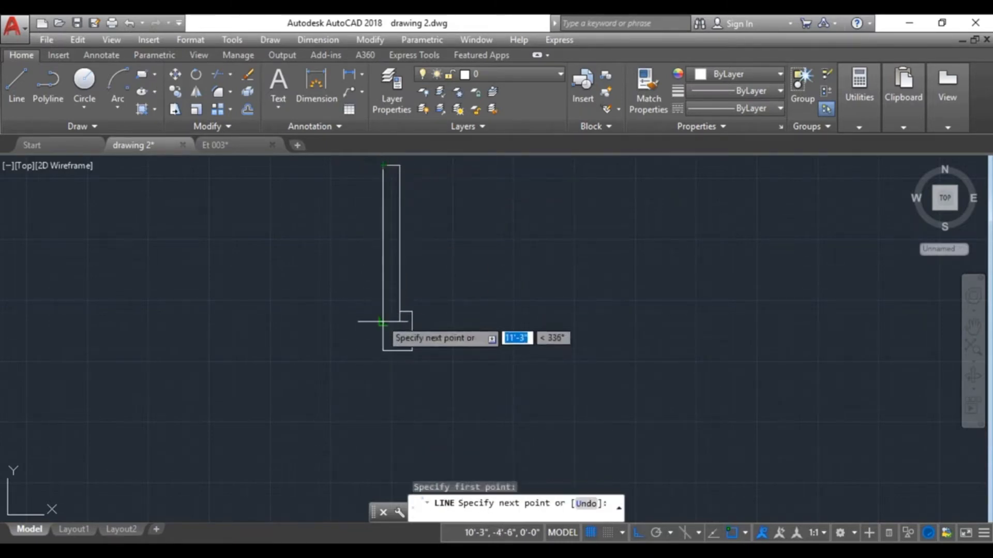
pyautogui.click(382, 322)
pyautogui.press('Escape')
# Draw the door swing with a Start, Center, End arc from the leaf's upper left corner, centred on the jamb's lower left corner, sweeping a quarter circle leftward.
pyautogui.scroll(-2, 416, 420)
pyautogui.click(119, 106)
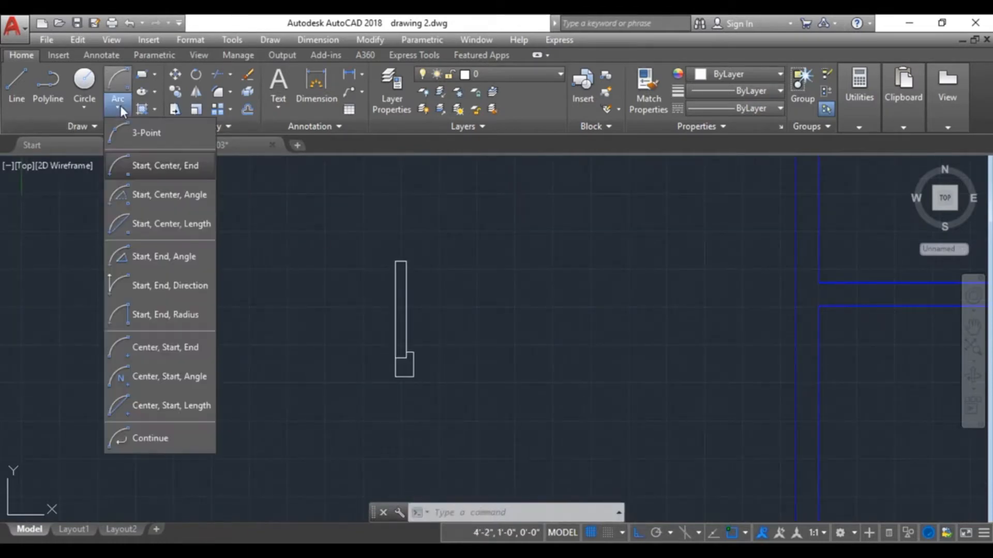
pyautogui.click(152, 173)
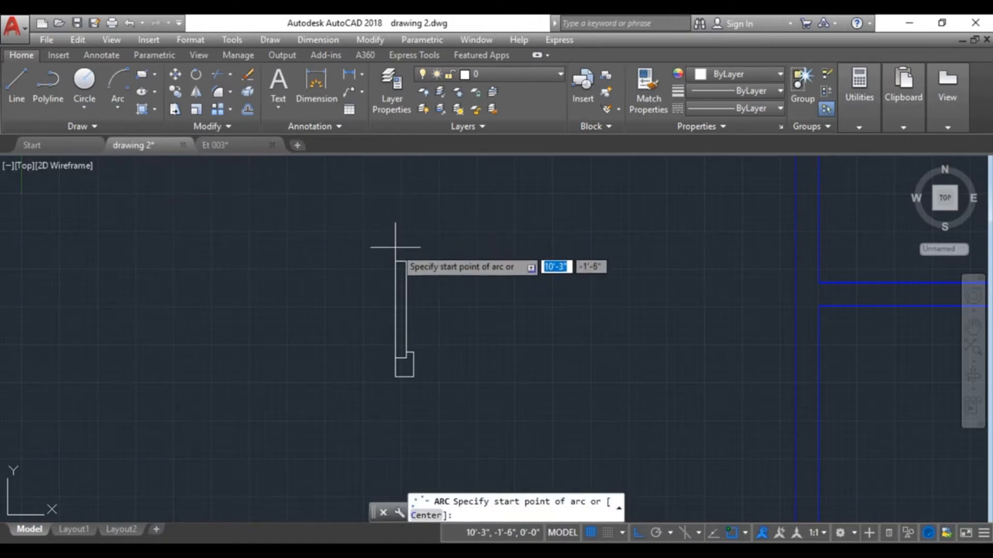
pyautogui.click(395, 262)
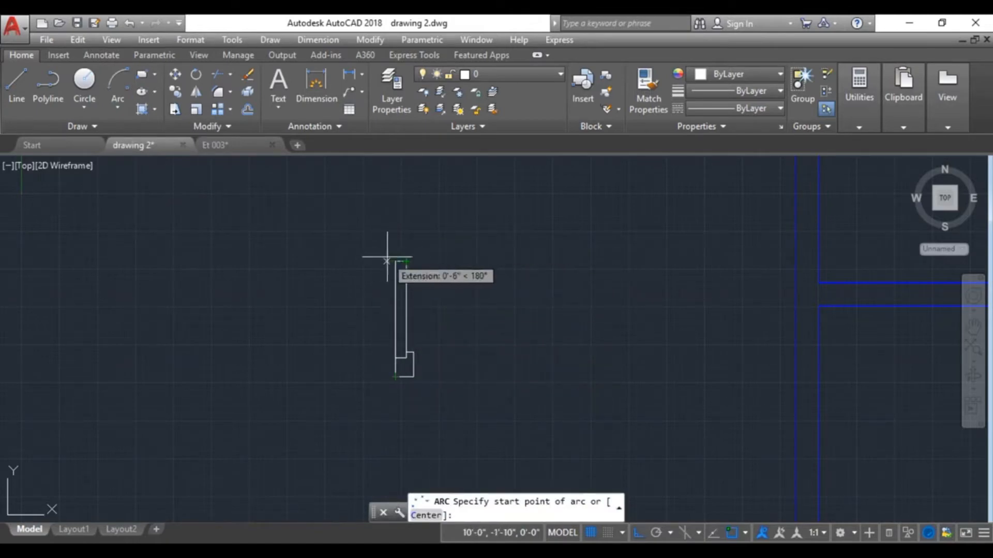
pyautogui.click(395, 377)
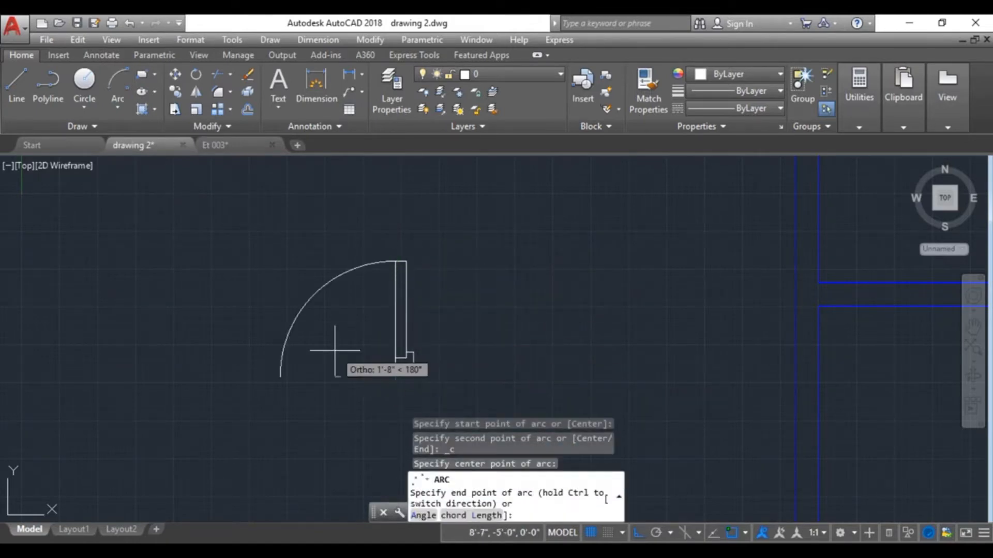
pyautogui.click(307, 363)
# Copy the notched jamb horizontally to the left, beyond the free end of the swing arc.
pyautogui.scroll(2, 411, 357)
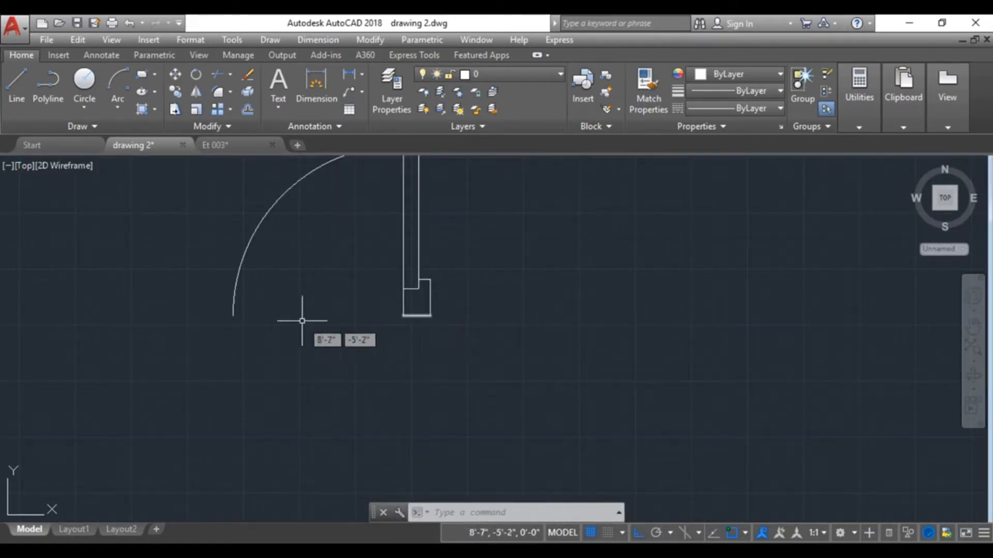
pyautogui.scroll(5, 427, 292)
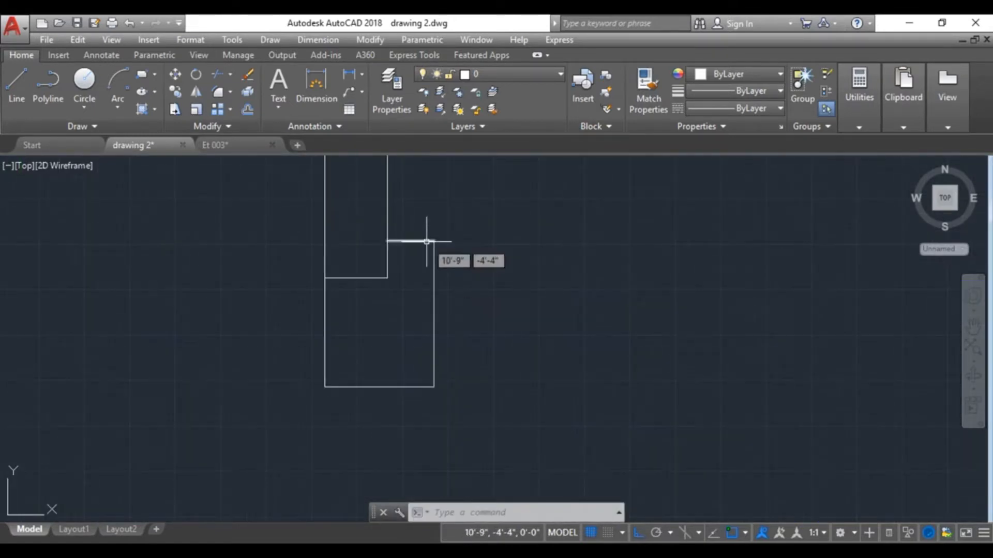
pyautogui.moveTo(477, 216); pyautogui.dragTo(357, 325)
pyautogui.click(175, 94)
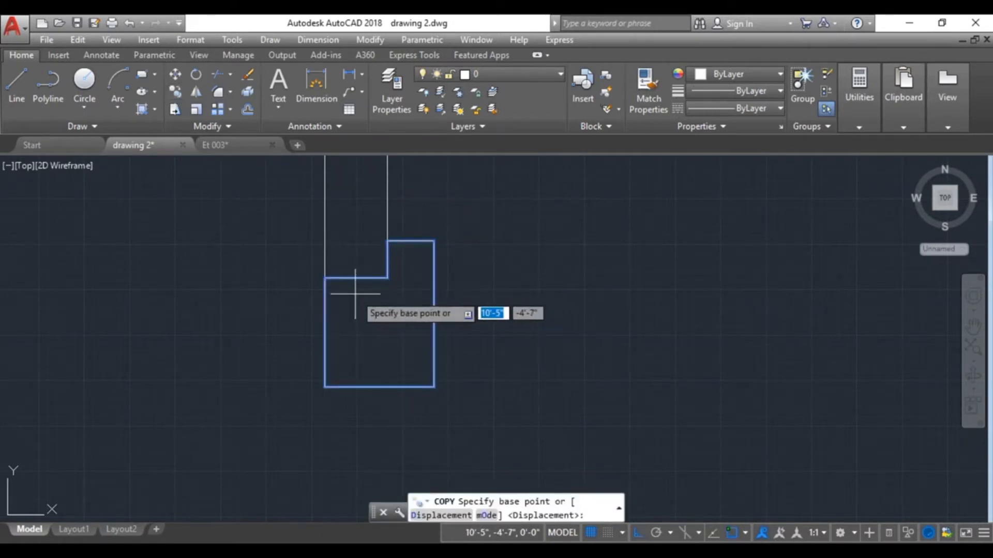
pyautogui.click(333, 278)
pyautogui.scroll(-5, 333, 277)
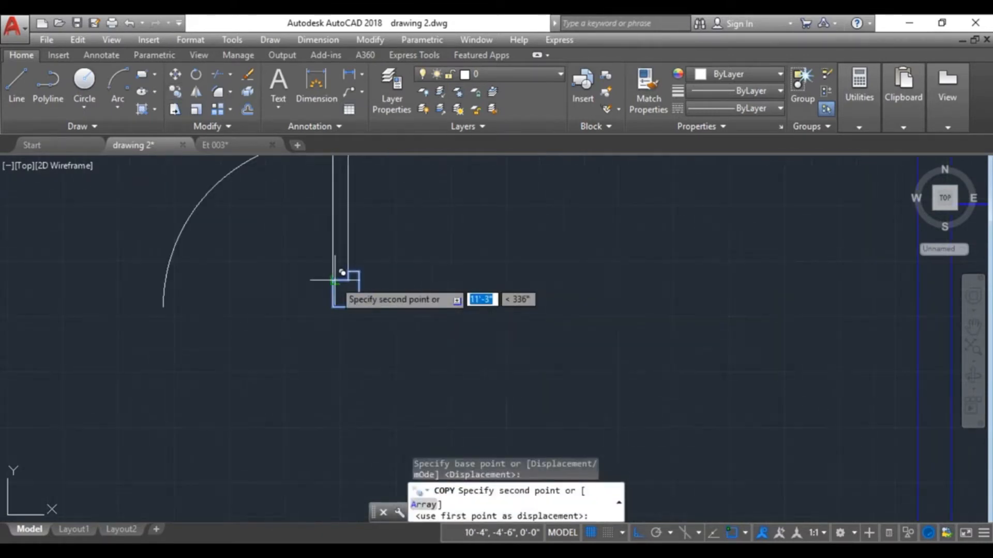
pyautogui.click(87, 280)
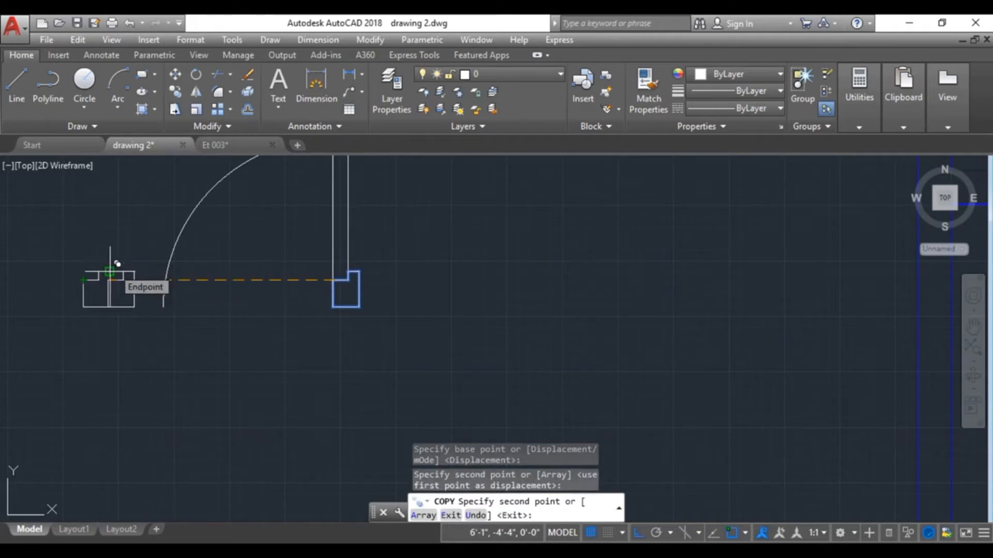
pyautogui.press('Escape')
# Mirror the copied jamb about its straight right edge, keeping the source objects.
pyautogui.scroll(-3, 105, 295)
pyautogui.moveTo(105, 295); pyautogui.dragTo(448, 368, button='middle')
pyautogui.moveTo(460, 340); pyautogui.dragTo(427, 338)
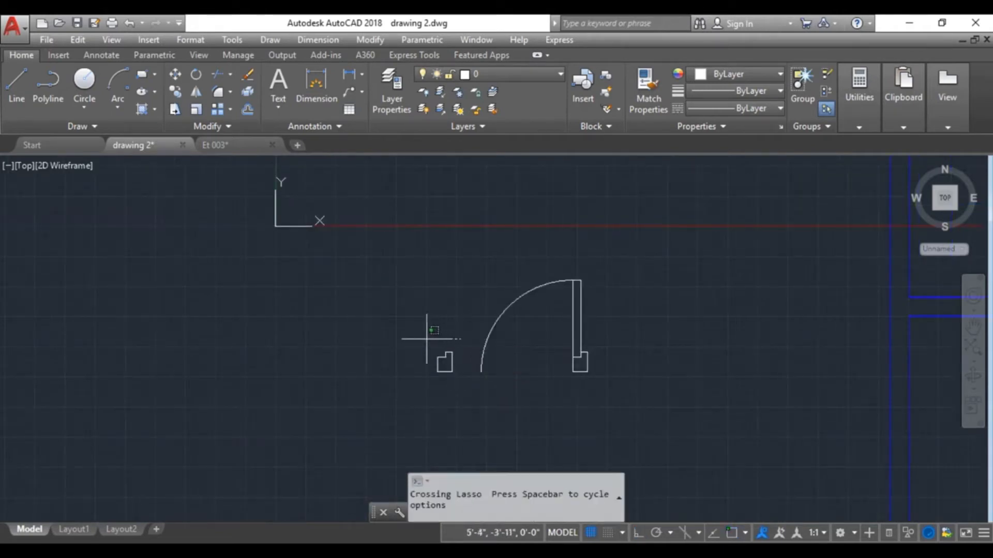
pyautogui.moveTo(420, 389); pyautogui.dragTo(420, 391)
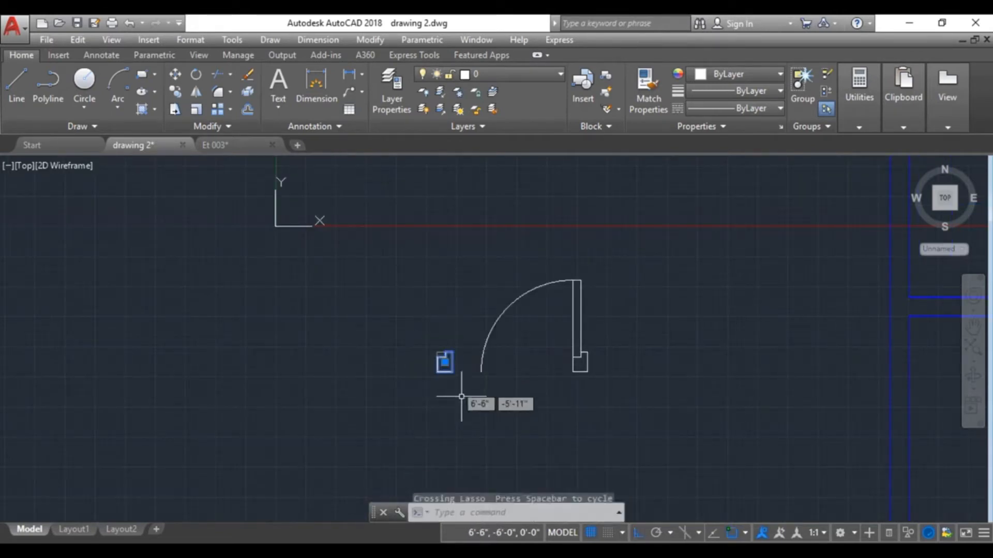
pyautogui.click(196, 90)
pyautogui.click(450, 352)
pyautogui.click(453, 371)
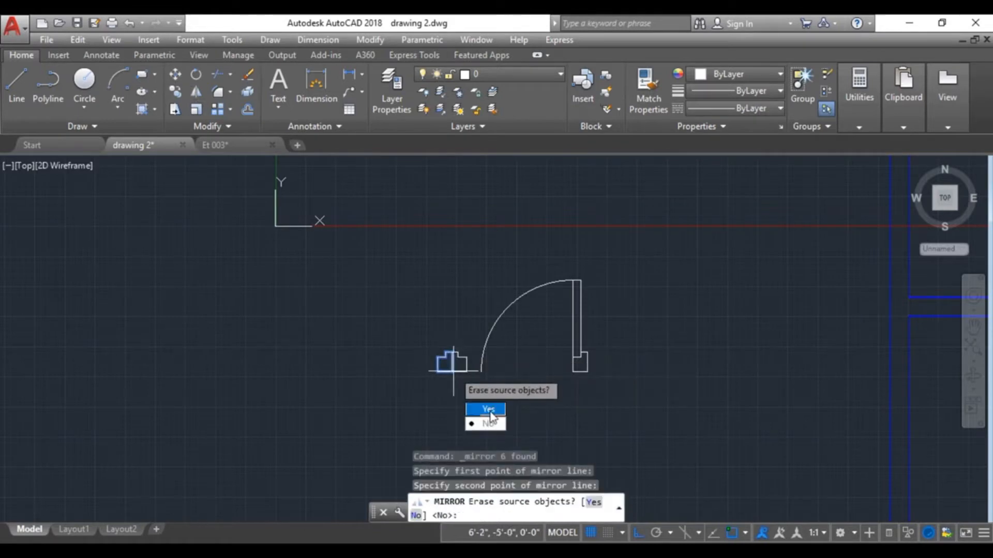
pyautogui.click(486, 424)
# Copy the mirrored jamb from its upper notch corner onto the lower end of the door swing arc.
pyautogui.scroll(3, 445, 393)
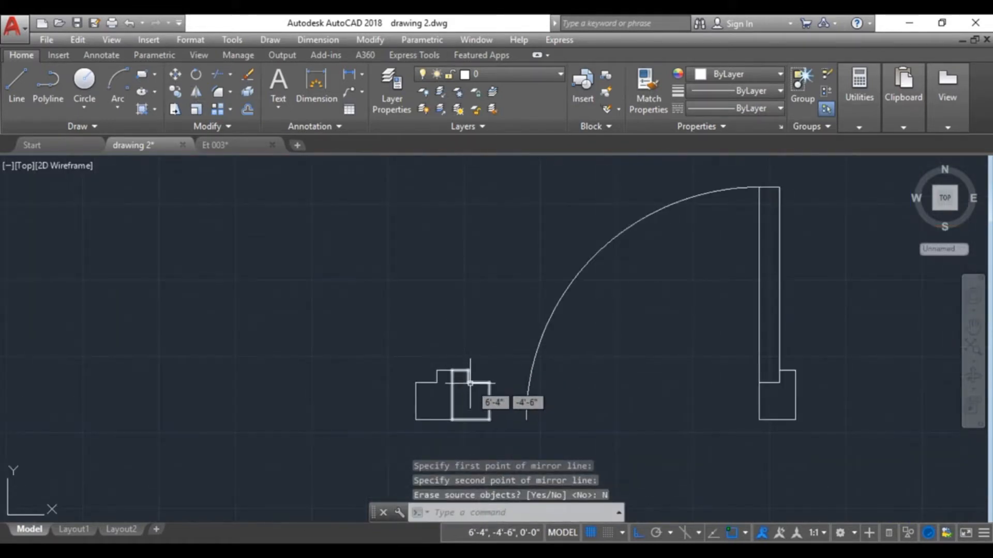
pyautogui.click(470, 384)
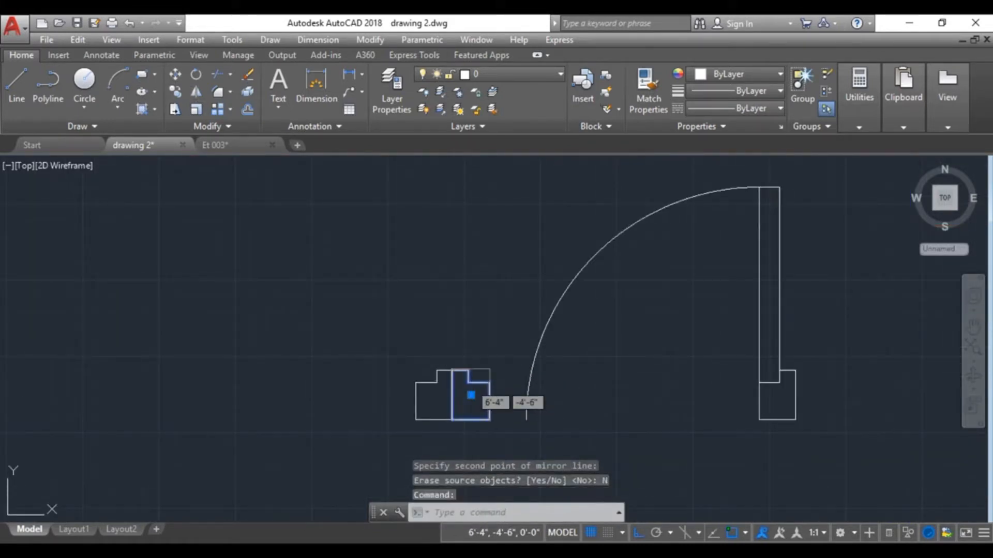
pyautogui.click(175, 91)
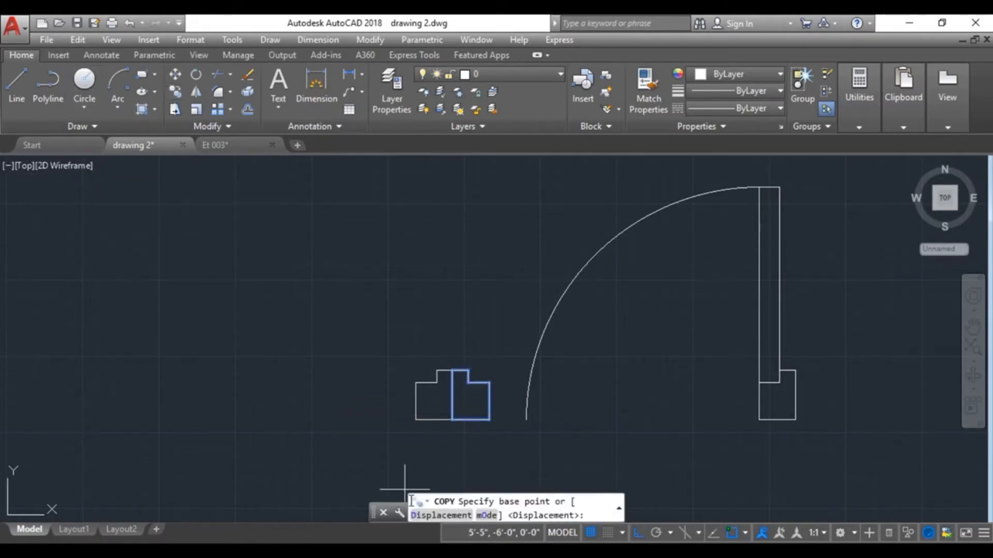
pyautogui.click(468, 370)
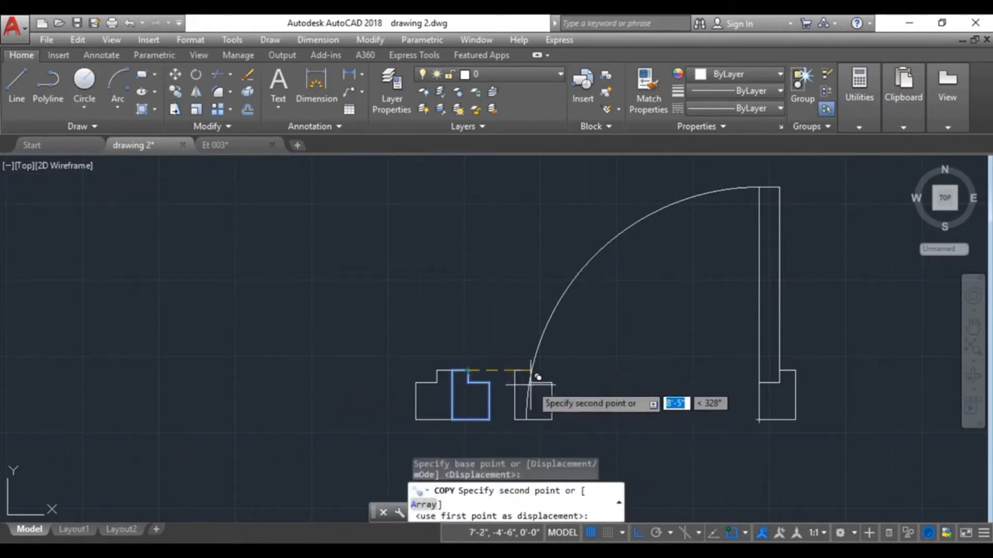
pyautogui.scroll(4, 537, 372)
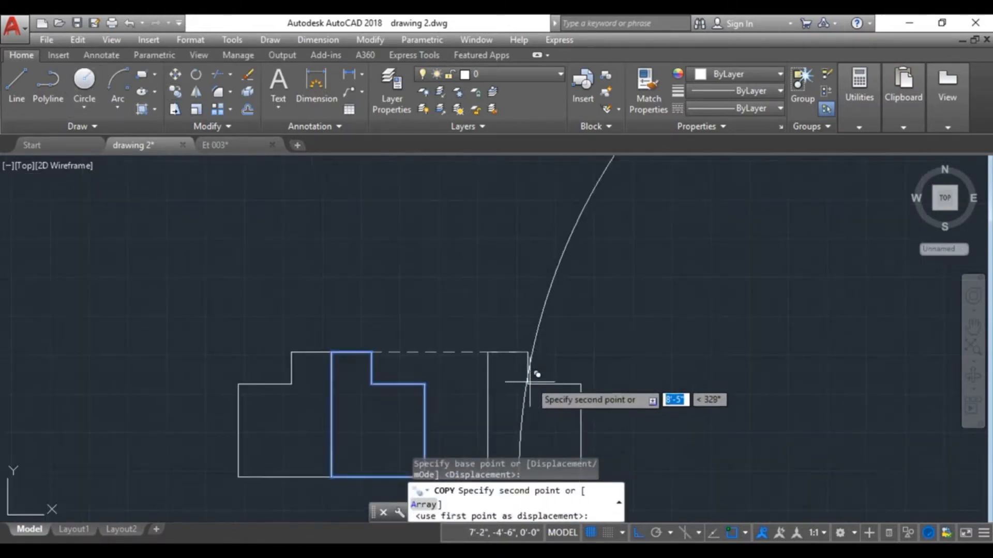
pyautogui.click(532, 353)
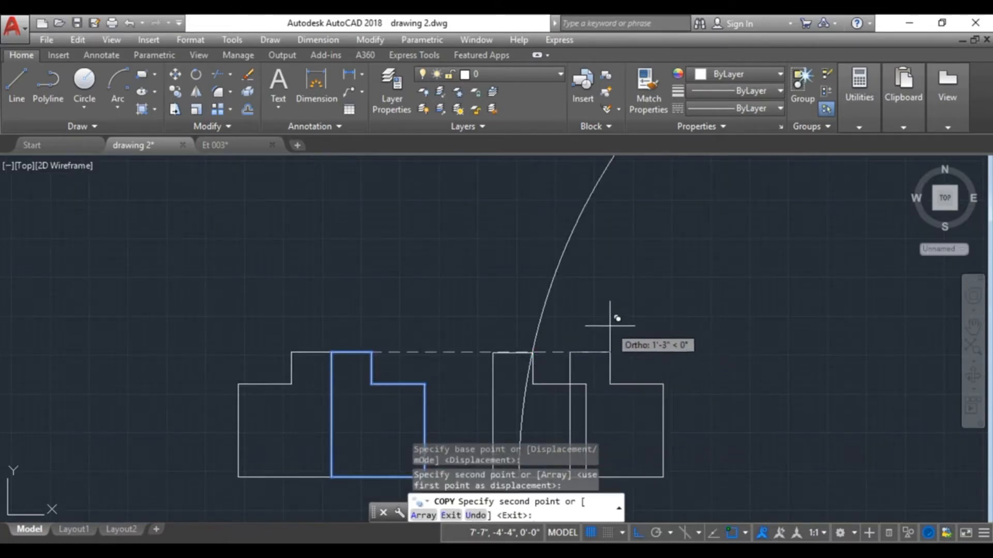
pyautogui.press('Escape')
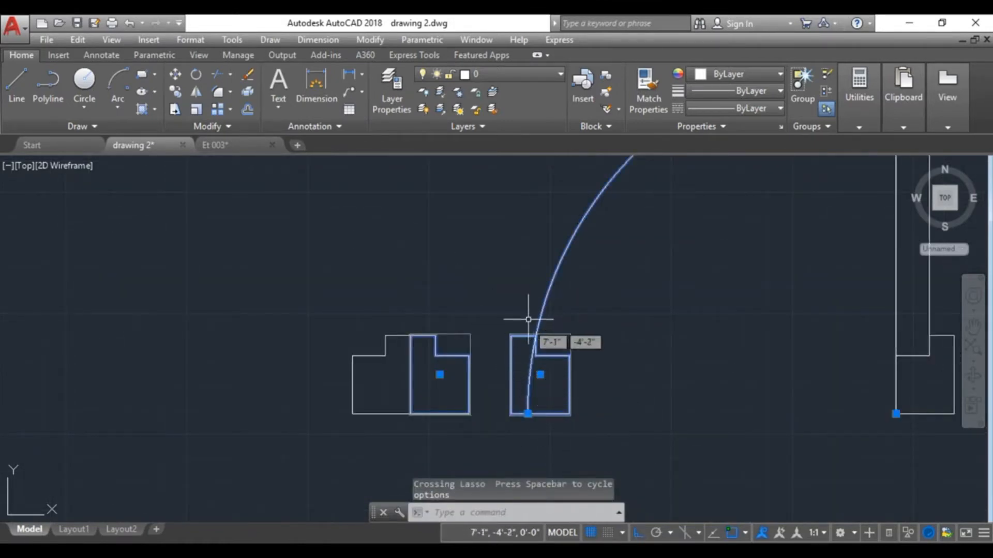
# Trim off the lower part of the swing arc that runs inside the jamb at its free end.
pyautogui.click(213, 75)
pyautogui.click(536, 419)
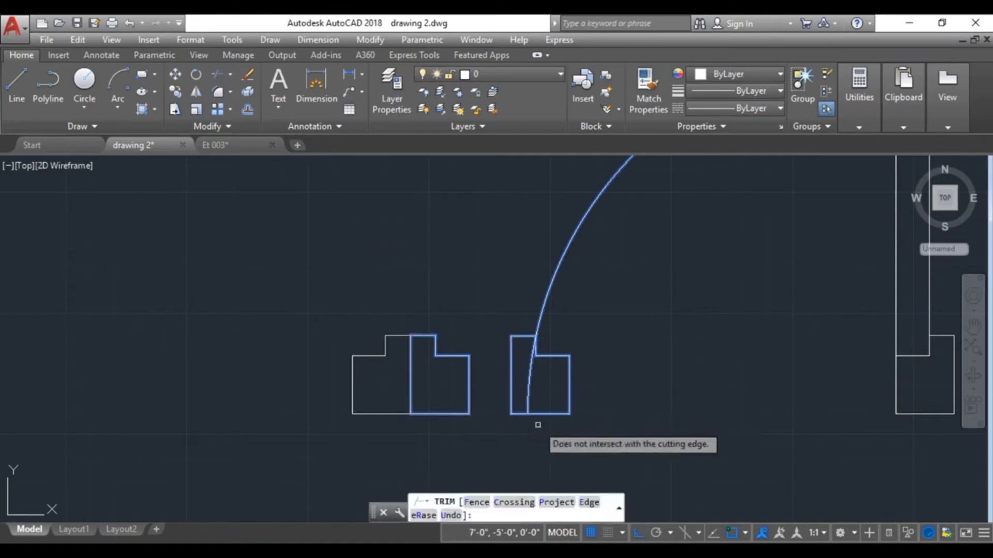
pyautogui.click(531, 372)
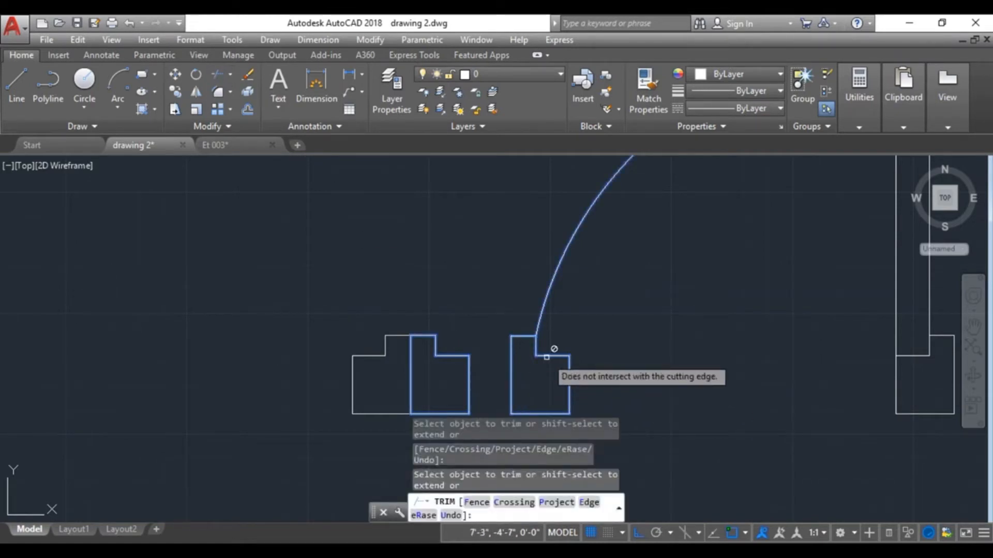
pyautogui.press('Escape')
pyautogui.scroll(-4, 486, 376)
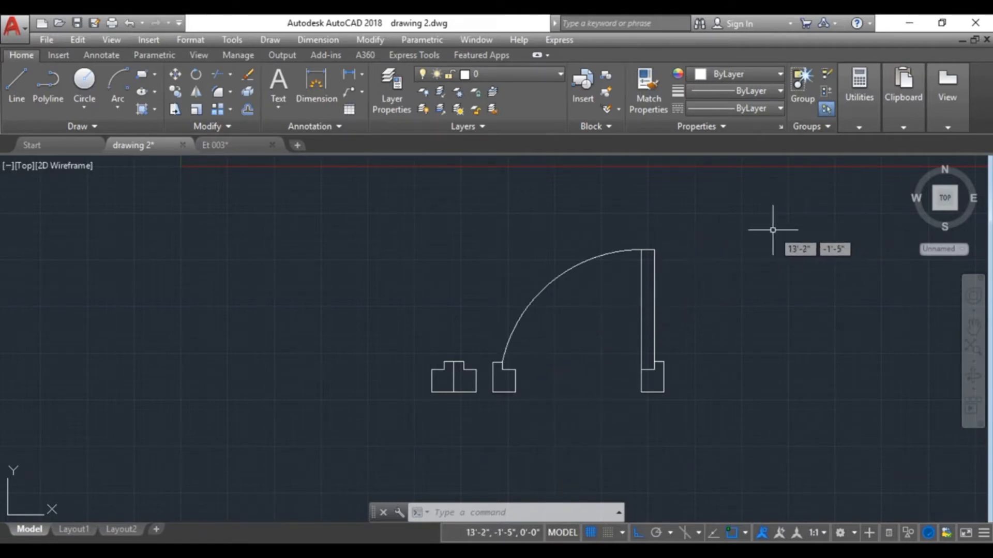
# Copy the complete single door, with both jambs, leaf and swing arc, horizontally to the right, into the space before the floor plan.
pyautogui.moveTo(720, 243); pyautogui.dragTo(667, 259)
pyautogui.hotkey('ctrl', 'z')
pyautogui.scroll(-6, 271, 352)
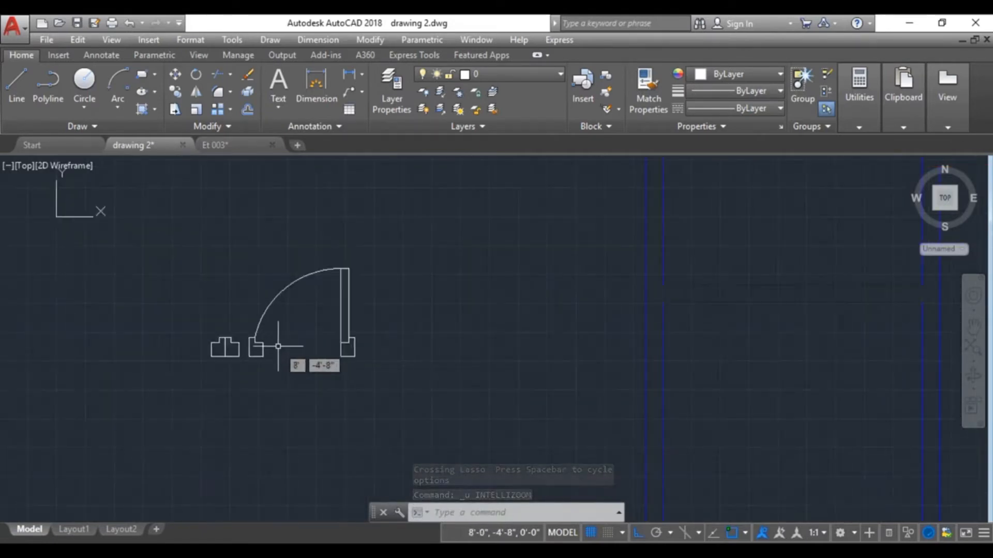
pyautogui.scroll(3, 278, 346)
pyautogui.moveTo(465, 199)
pyautogui.mouseDown()
pyautogui.moveTo(366, 211)
pyautogui.moveTo(228, 370)
pyautogui.moveTo(433, 383)
pyautogui.mouseUp()
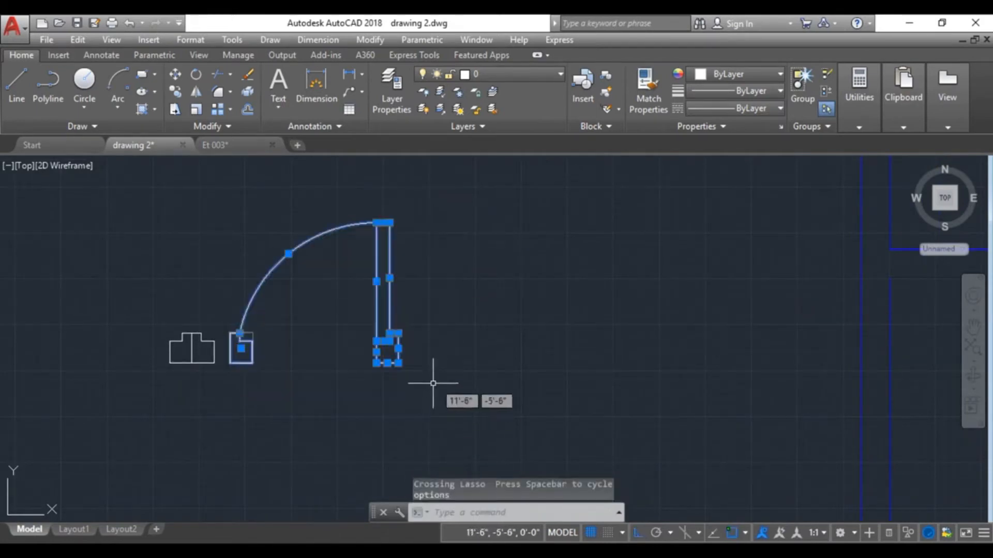
pyautogui.click(181, 91)
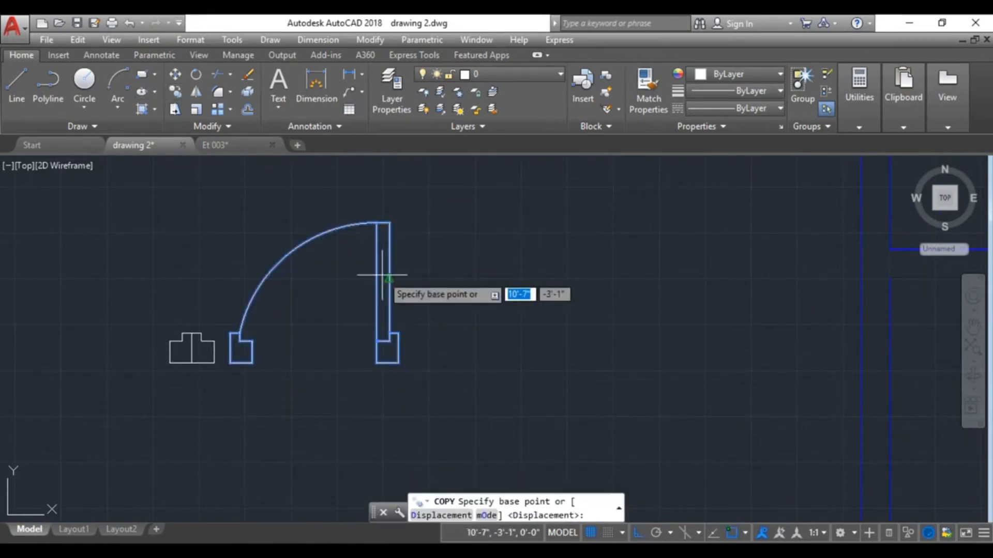
pyautogui.click(391, 223)
pyautogui.click(739, 223)
pyautogui.press('Return')
# Mirror the copied door leftward about the vertical right edge of its left jamb, keeping the source objects.
pyautogui.moveTo(605, 185)
pyautogui.mouseDown()
pyautogui.moveTo(598, 192)
pyautogui.moveTo(683, 410)
pyautogui.moveTo(765, 394)
pyautogui.mouseUp()
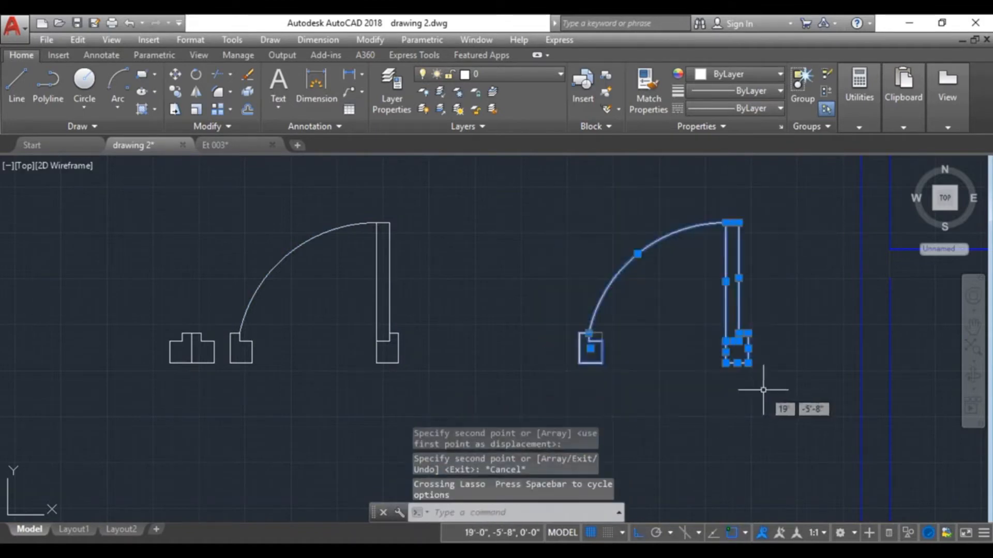
pyautogui.click(196, 92)
pyautogui.click(601, 338)
pyautogui.click(585, 268)
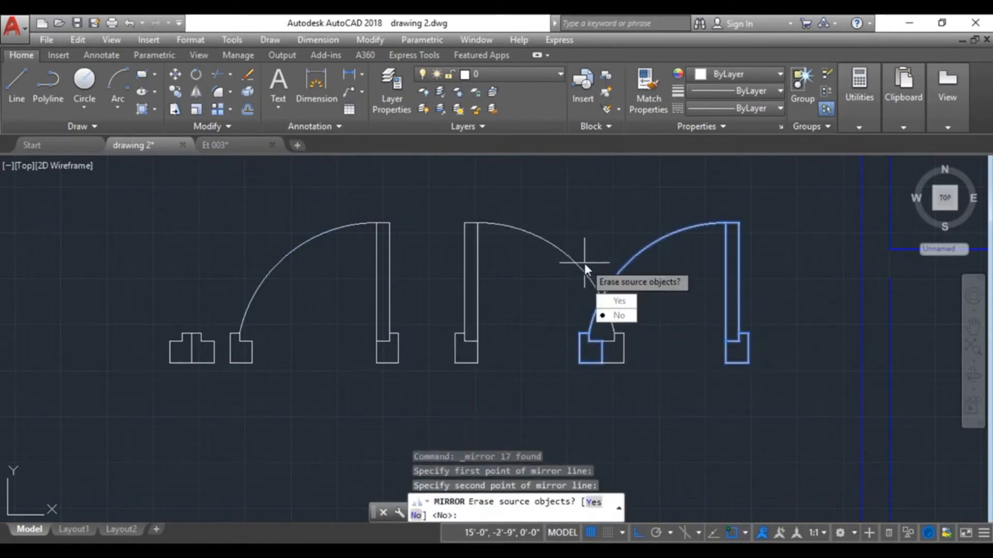
pyautogui.click(625, 315)
# Draw a vertical line from the crossing of the two swing arcs down to the bottom of the middle jambs.
pyautogui.click(10, 73)
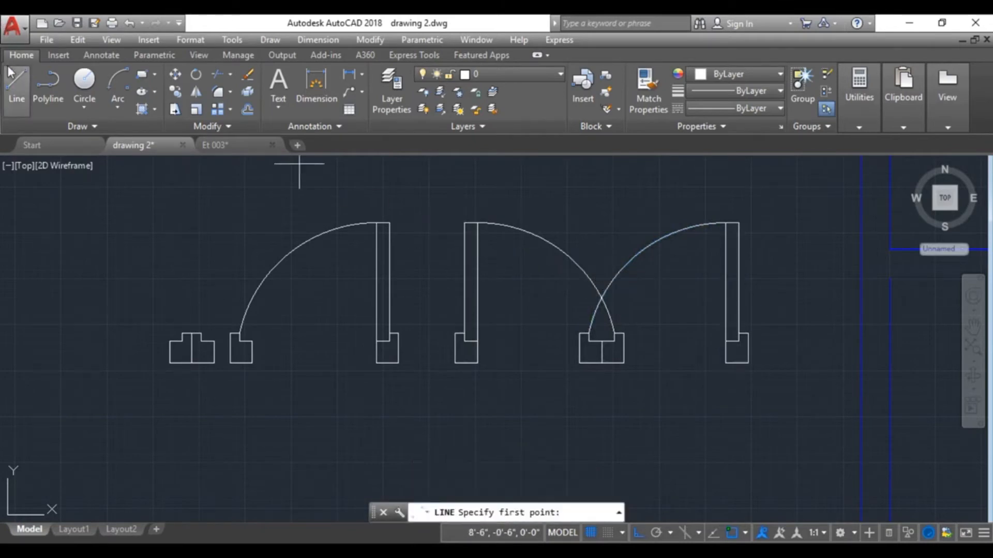
pyautogui.click(601, 298)
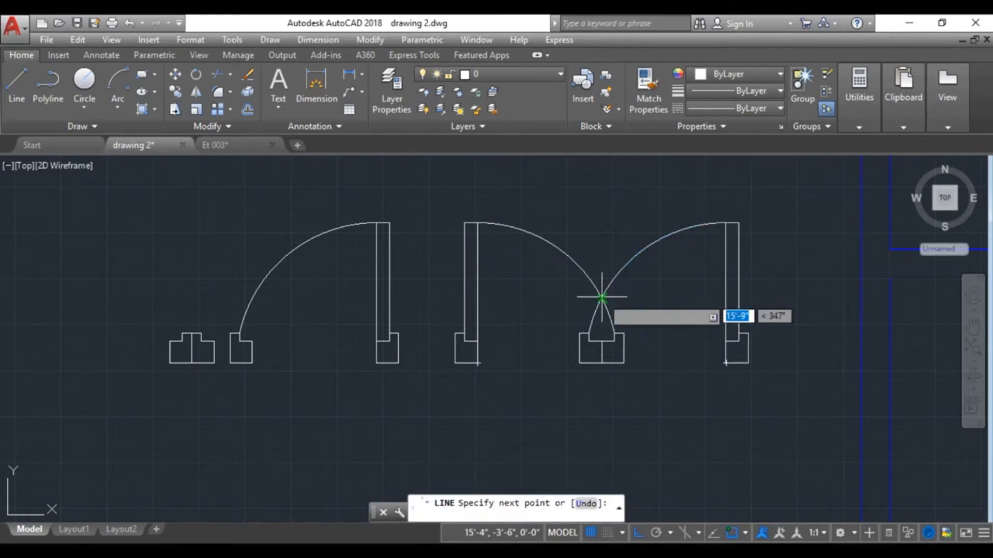
pyautogui.click(603, 363)
pyautogui.press('Return')
# Trim the lower ends of both swing arcs below their crossing point on the centre line.
pyautogui.moveTo(628, 310)
pyautogui.mouseDown()
pyautogui.moveTo(637, 299)
pyautogui.moveTo(672, 395)
pyautogui.mouseUp()
pyautogui.click(218, 75)
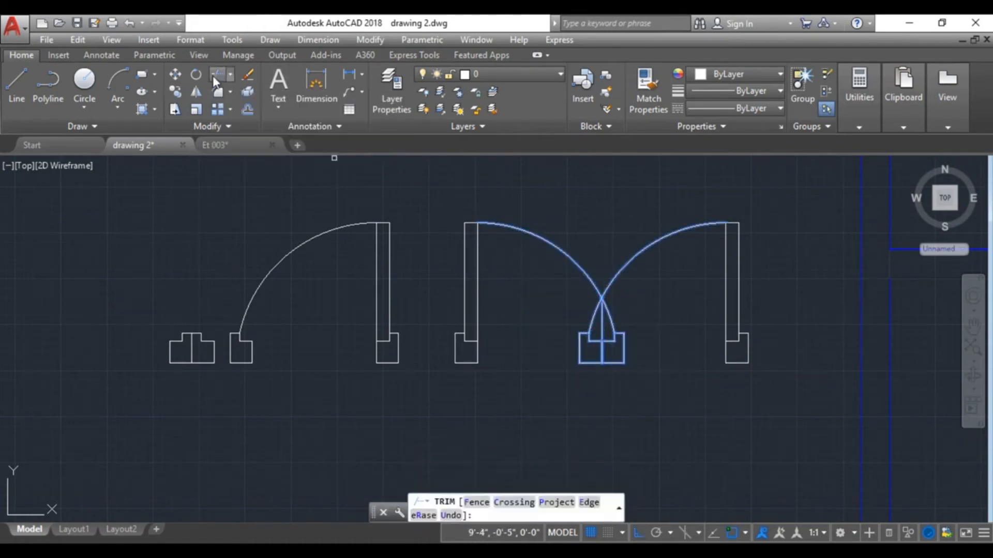
pyautogui.scroll(5, 606, 377)
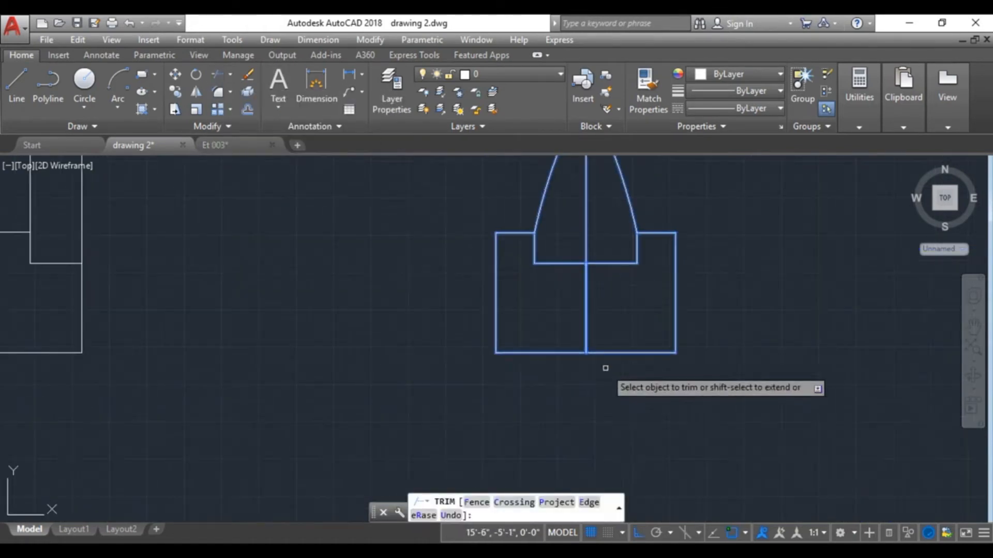
pyautogui.click(540, 194)
pyautogui.click(624, 182)
pyautogui.press('Escape')
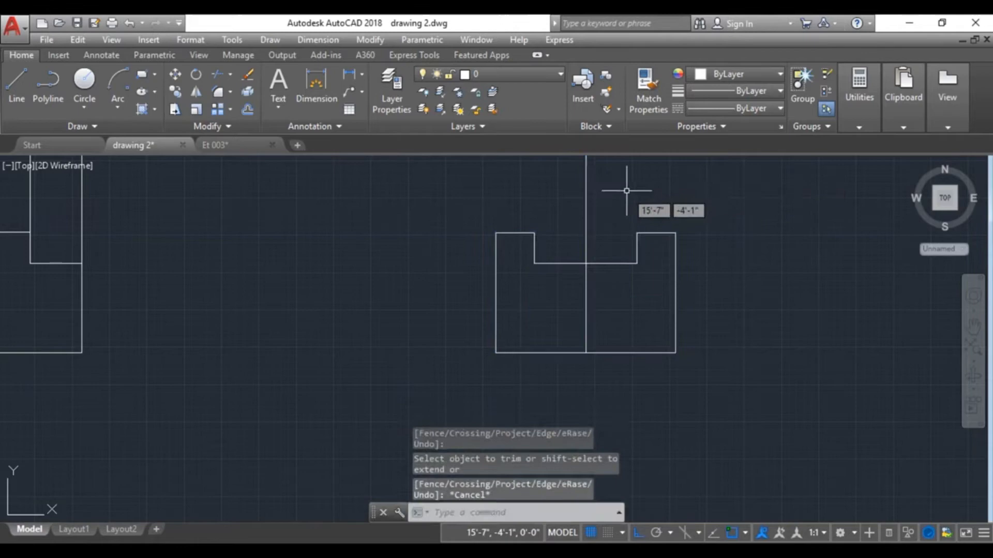
# Delete the two adjoining jambs in the middle of the double door.
pyautogui.click(638, 231)
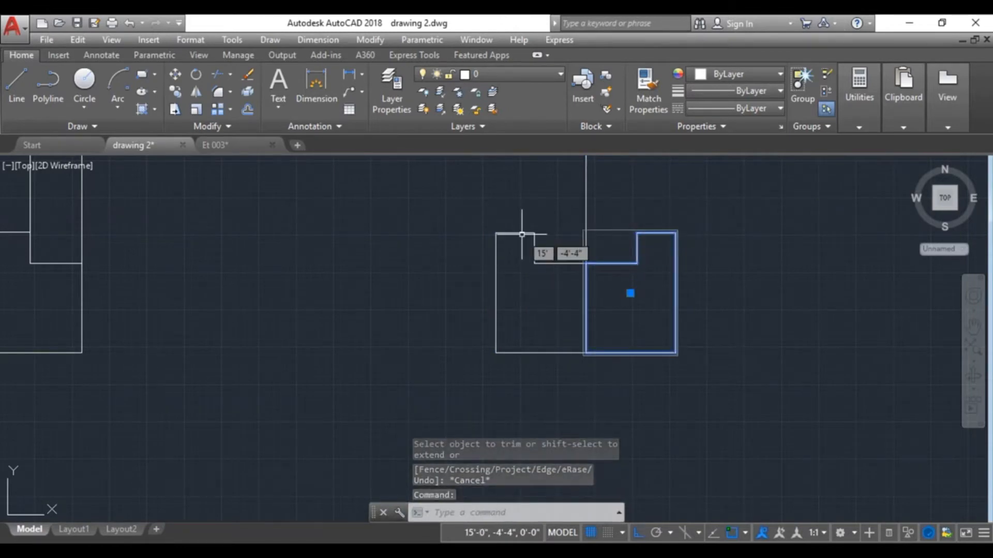
pyautogui.click(526, 233)
pyautogui.press('Delete')
pyautogui.scroll(-3, 523, 248)
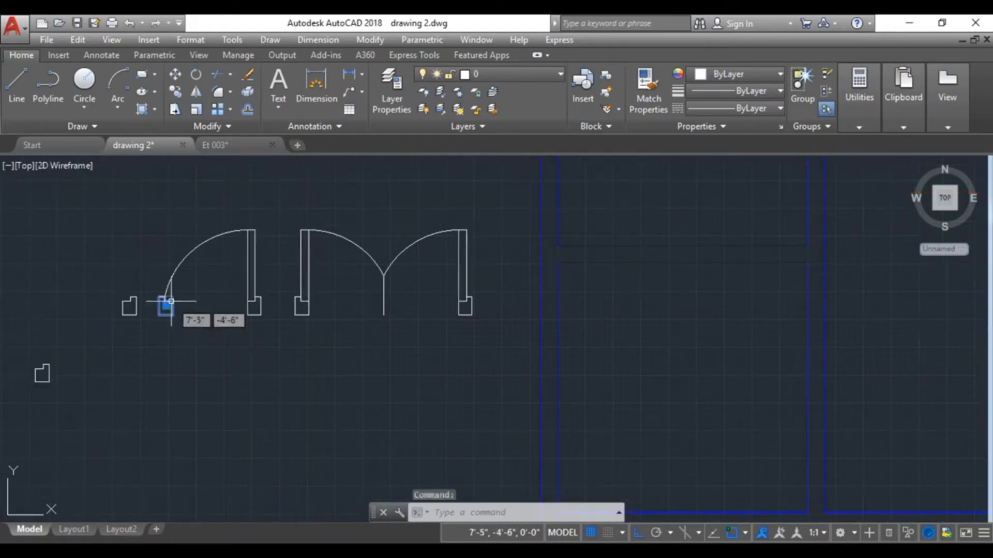
# Copy the single door's left jamb from its lower left corner straight down into the empty area below the door.
pyautogui.click(178, 92)
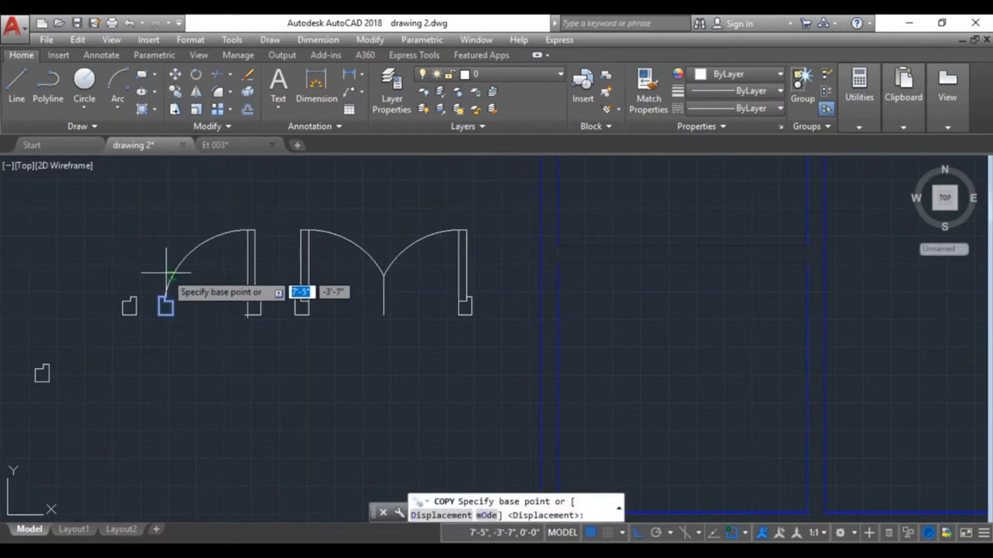
pyautogui.click(159, 313)
pyautogui.click(160, 448)
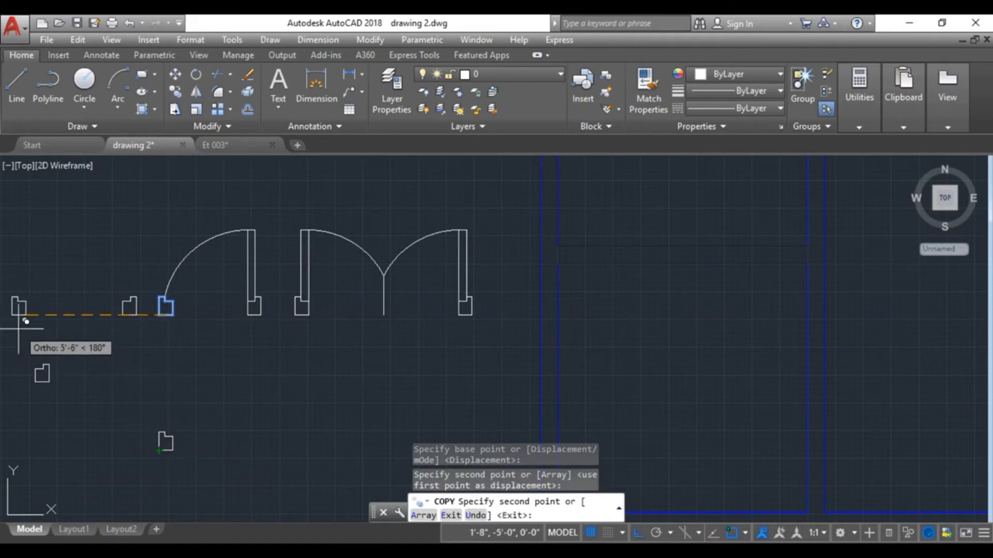
pyautogui.press('Escape')
# Draw a 5' horizontal line to the right from the lower left corner of the copied jamb.
pyautogui.click(15, 78)
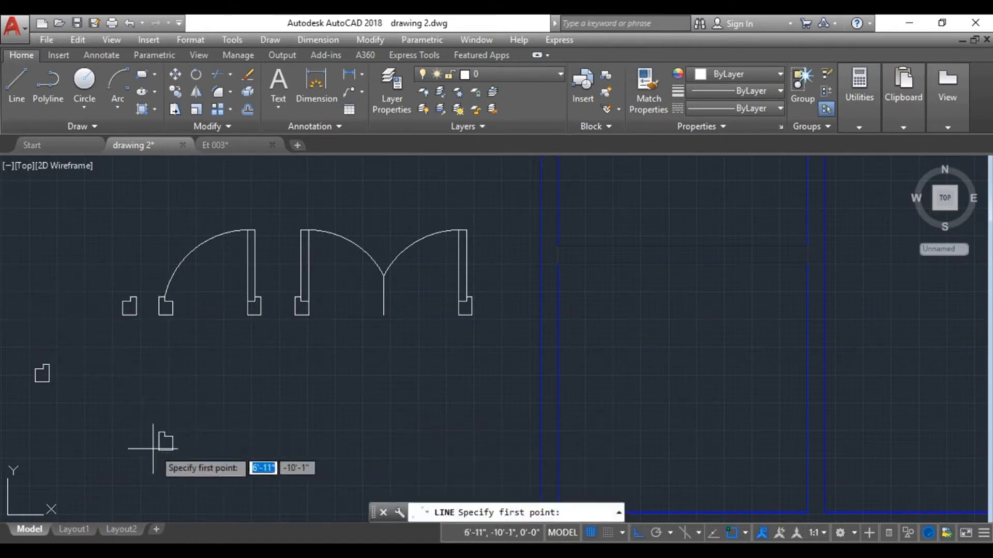
pyautogui.click(159, 450)
pyautogui.write("5'")
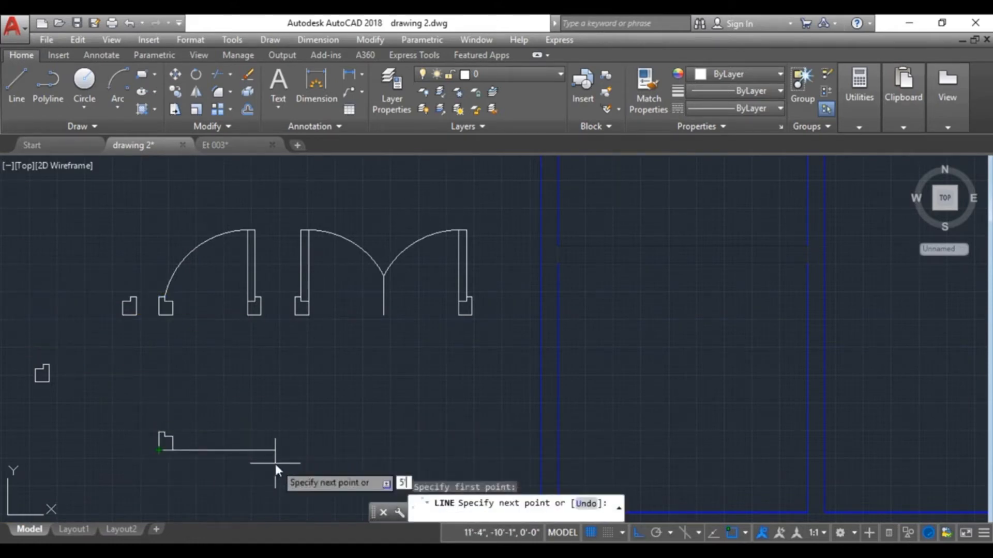
pyautogui.press('Return')
pyautogui.press('Escape')
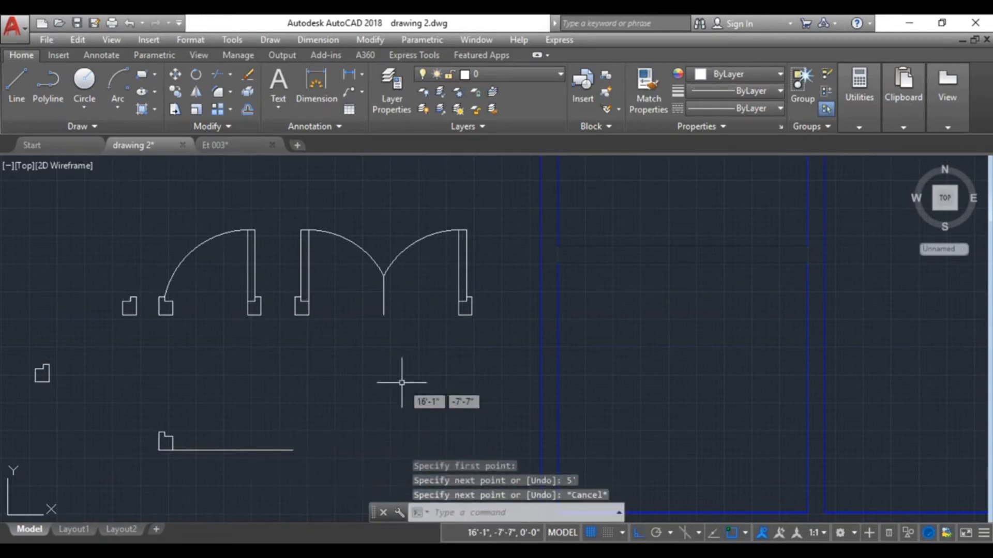
# Copy the spare jamb beside the single door by its lower right corner onto the right end of the 5' line.
pyautogui.click(127, 287)
pyautogui.moveTo(122, 291); pyautogui.dragTo(115, 323)
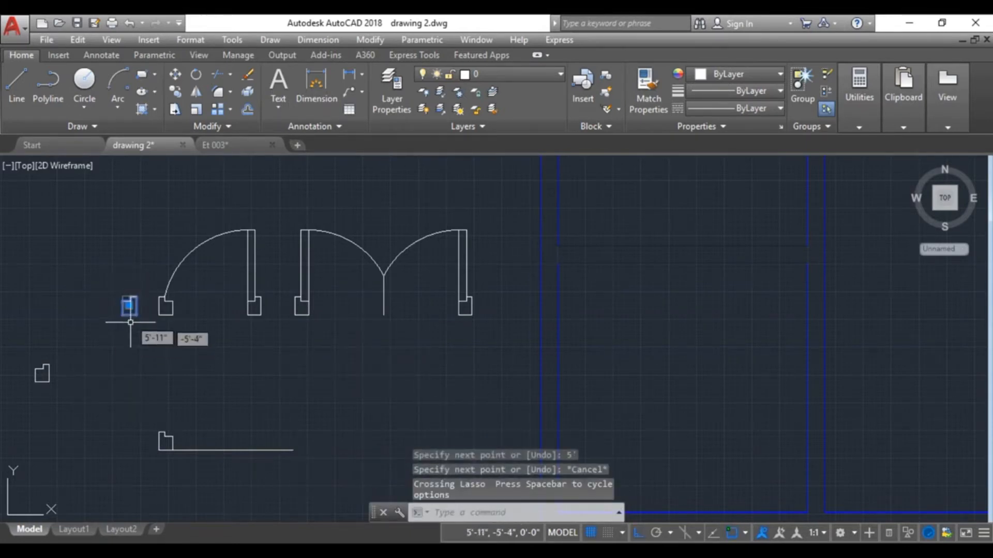
pyautogui.click(176, 94)
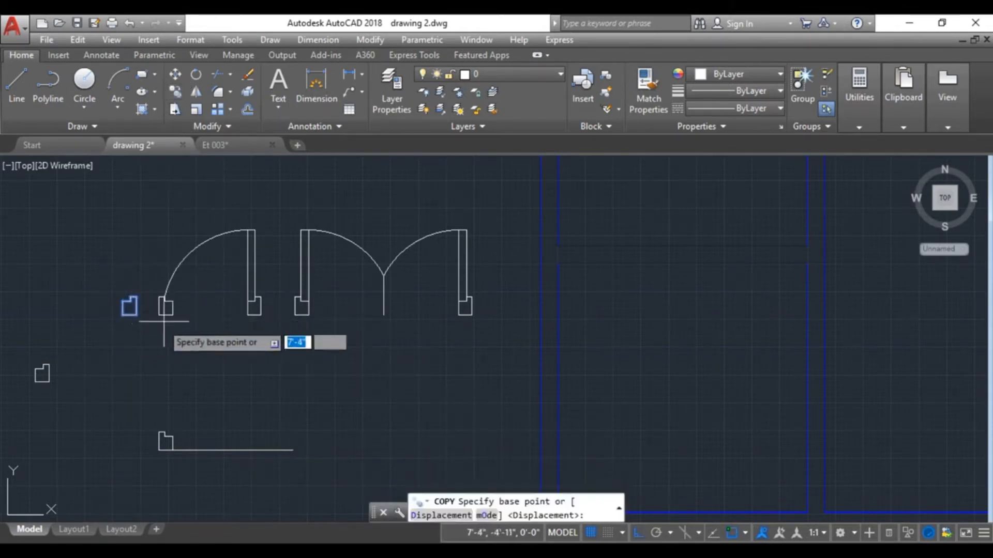
pyautogui.click(136, 314)
pyautogui.click(293, 449)
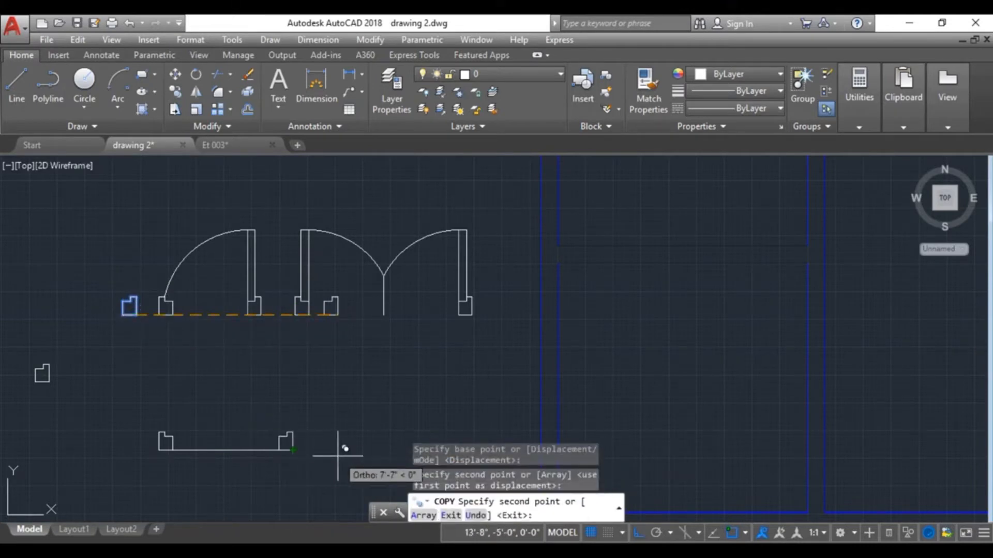
pyautogui.press('Escape')
# Mirror the spare jamb at the far left about a vertical line through its upper notch corner, keeping the source objects.
pyautogui.moveTo(119, 334); pyautogui.dragTo(158, 440)
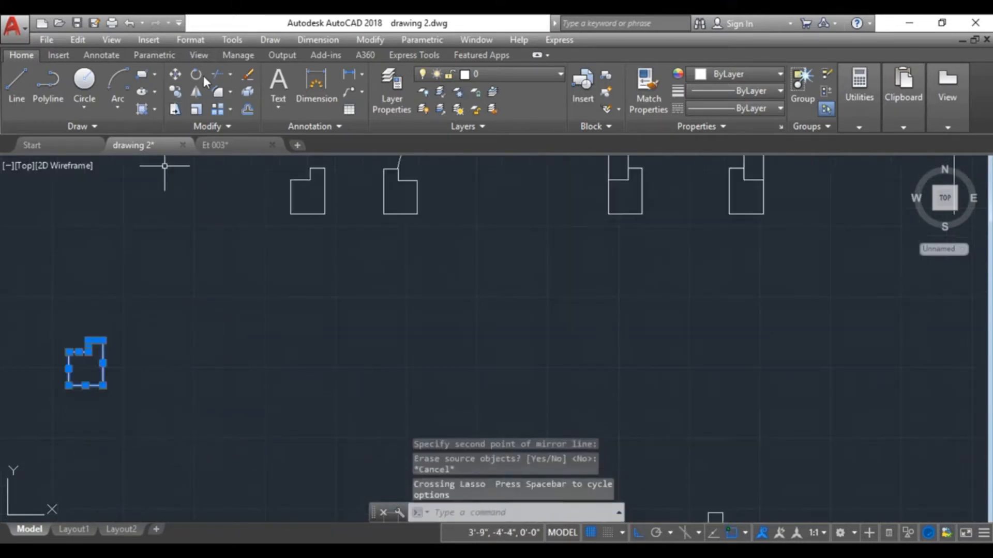
pyautogui.click(196, 92)
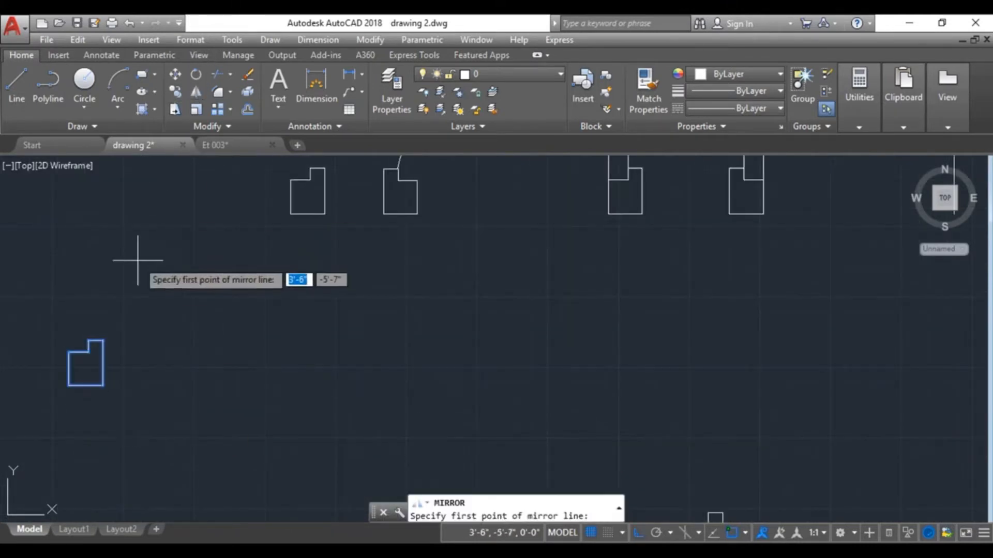
pyautogui.click(88, 343)
pyautogui.click(92, 327)
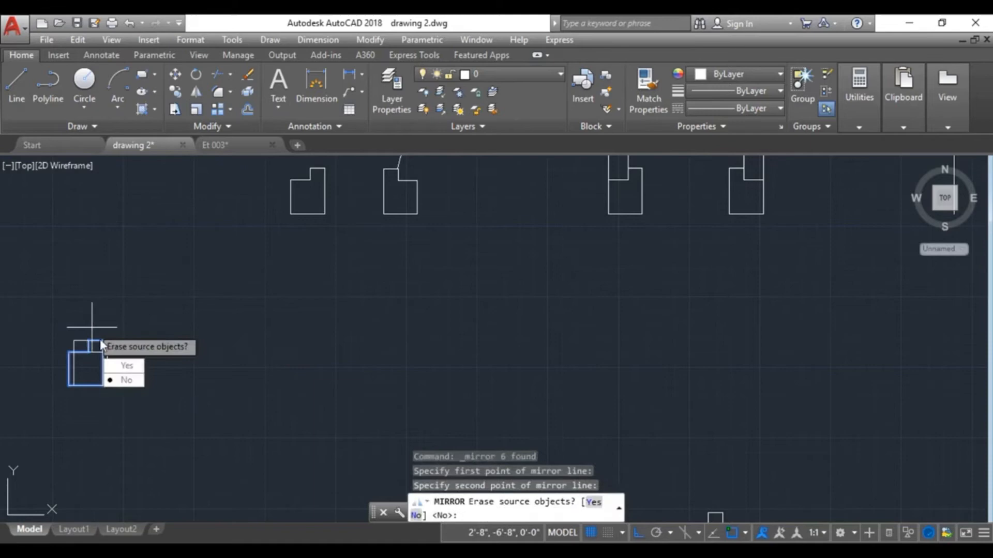
pyautogui.click(125, 380)
# Remove the overlapping inner lines of the mirrored jamb pair and group the remaining double-notched outline.
pyautogui.moveTo(133, 299)
pyautogui.mouseDown()
pyautogui.moveTo(39, 452)
pyautogui.moveTo(129, 302)
pyautogui.mouseUp()
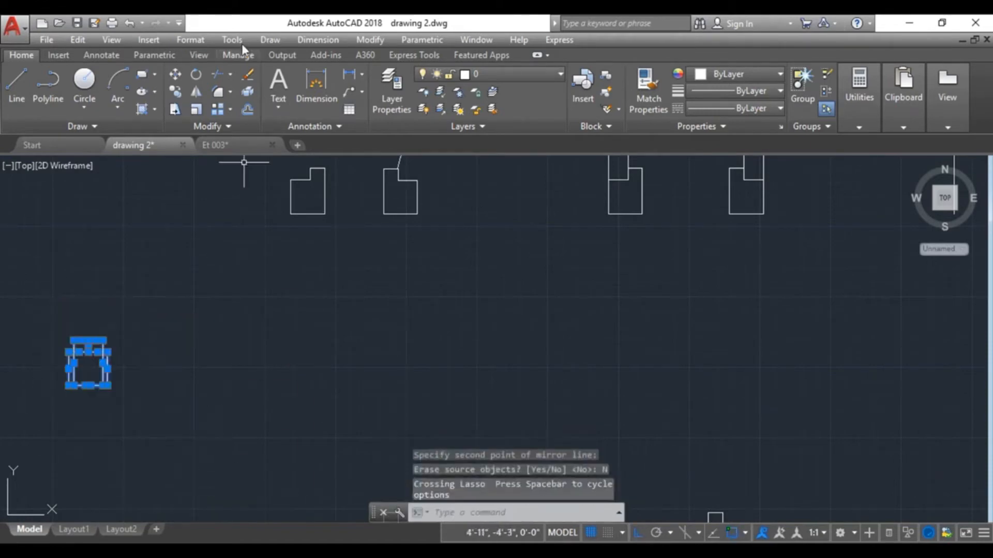
pyautogui.click(216, 77)
pyautogui.click(89, 347)
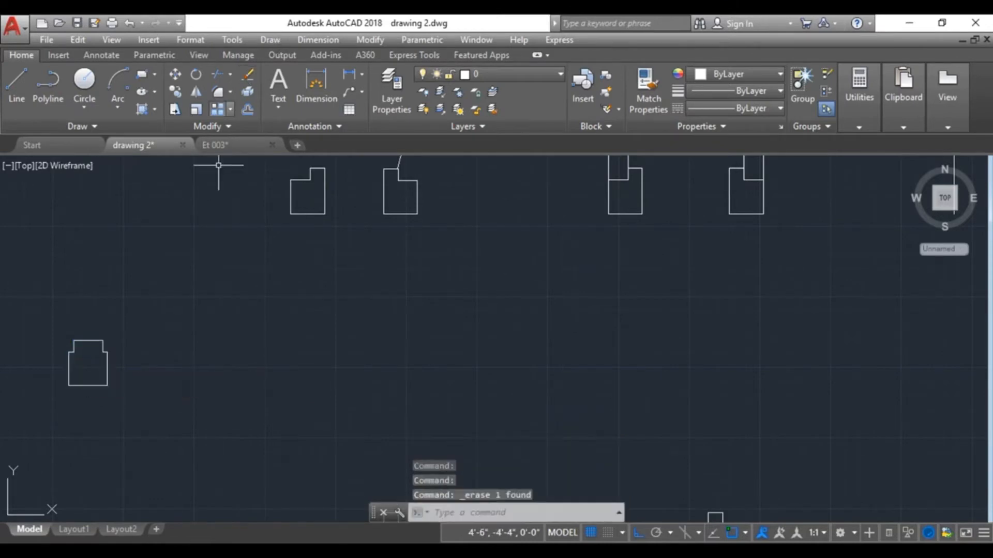
pyautogui.moveTo(193, 260)
pyautogui.mouseDown()
pyautogui.moveTo(118, 273)
pyautogui.moveTo(89, 399)
pyautogui.mouseUp()
pyautogui.hotkey('ctrl', 'g')
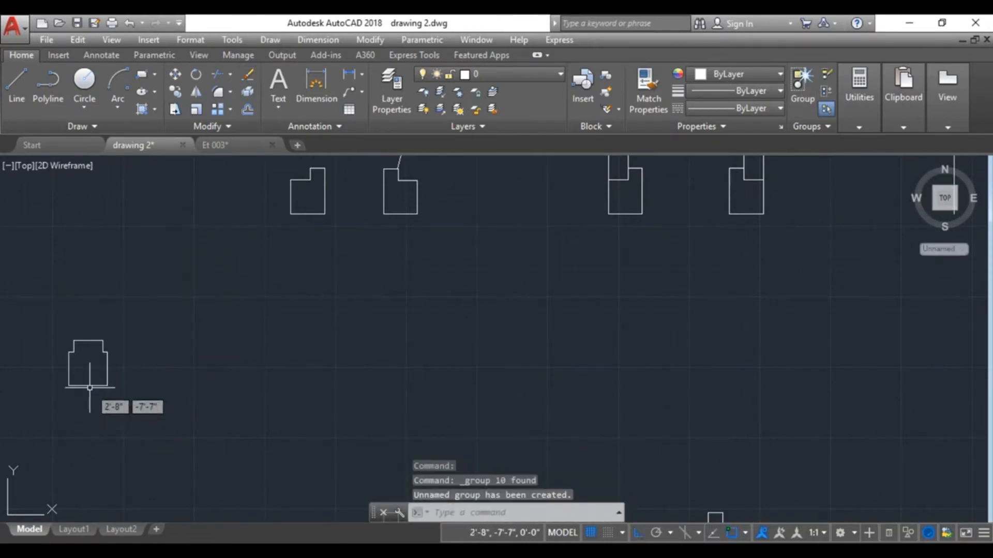
# Copy the grouped double-notched post from its bottom midpoint onto the midpoint of the 5' line.
pyautogui.click(176, 91)
pyautogui.scroll(-2, 152, 305)
pyautogui.press('Escape')
pyautogui.moveTo(150, 315)
pyautogui.mouseDown()
pyautogui.moveTo(92, 350)
pyautogui.moveTo(101, 392)
pyautogui.mouseUp()
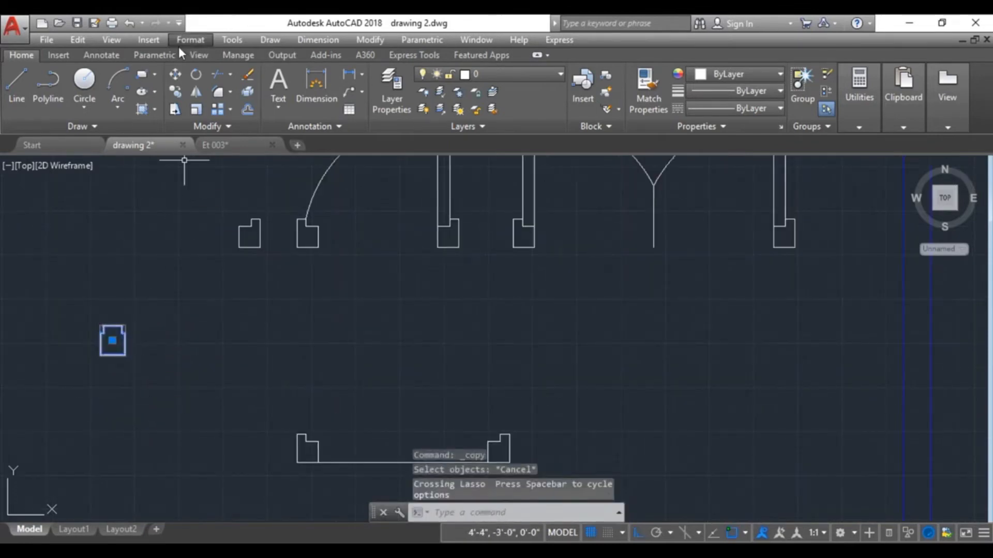
pyautogui.click(180, 88)
pyautogui.click(112, 356)
pyautogui.scroll(2, 383, 460)
pyautogui.moveTo(382, 461); pyautogui.dragTo(385, 412, button='middle')
pyautogui.click(418, 417)
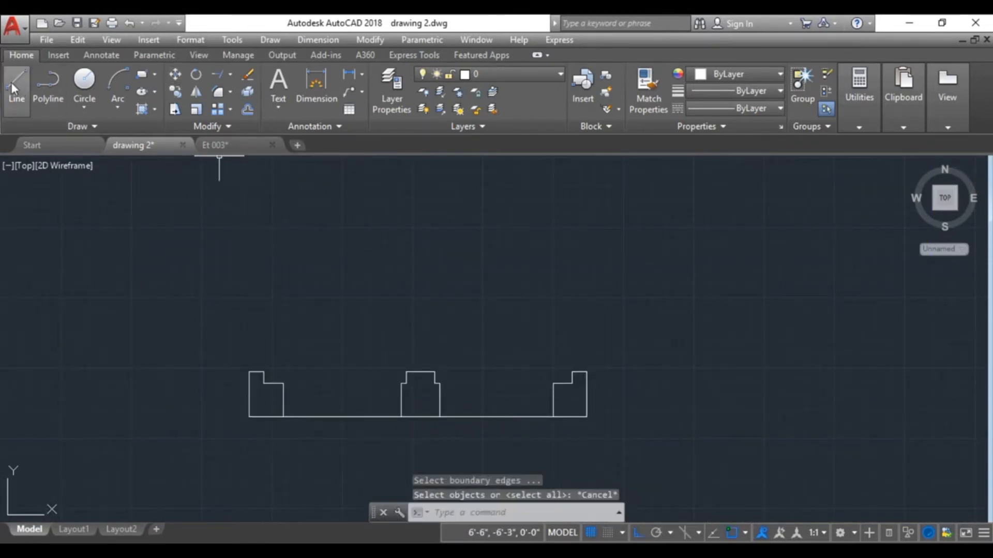
# Draw two horizontal lines across the 5' window between the end jambs, one joining the upper notch corners and one joining the inner notch corners.
pyautogui.click(12, 83)
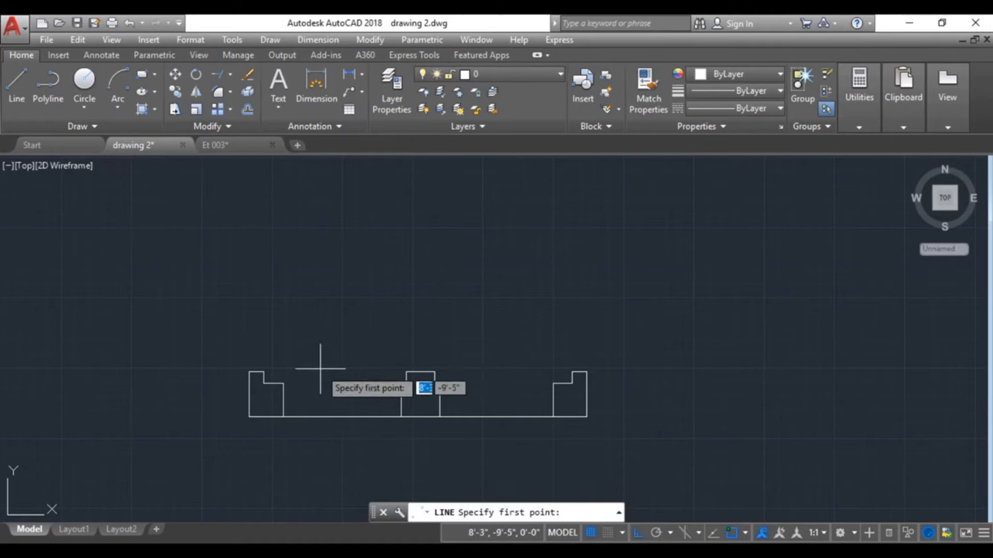
pyautogui.click(264, 372)
pyautogui.click(572, 372)
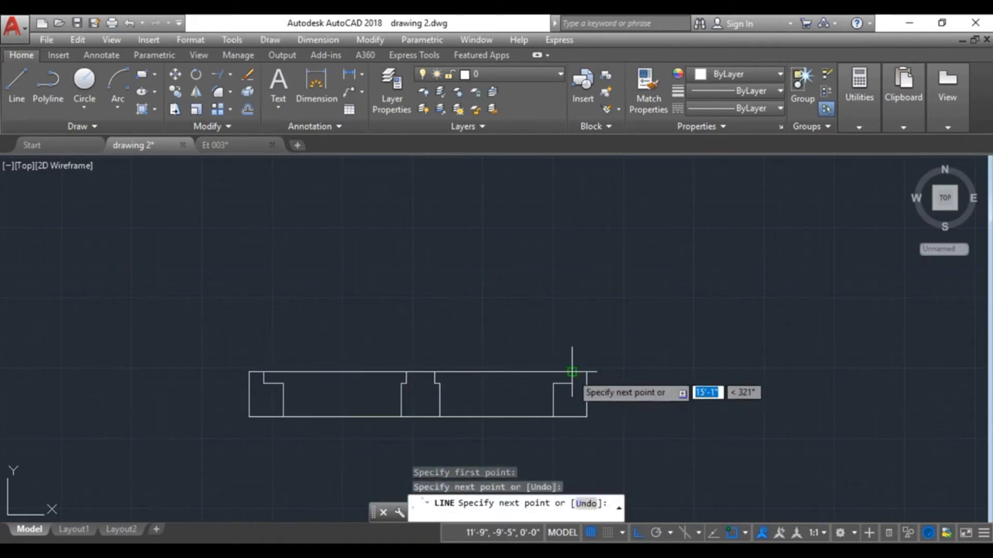
pyautogui.press('Escape')
pyautogui.press('space')
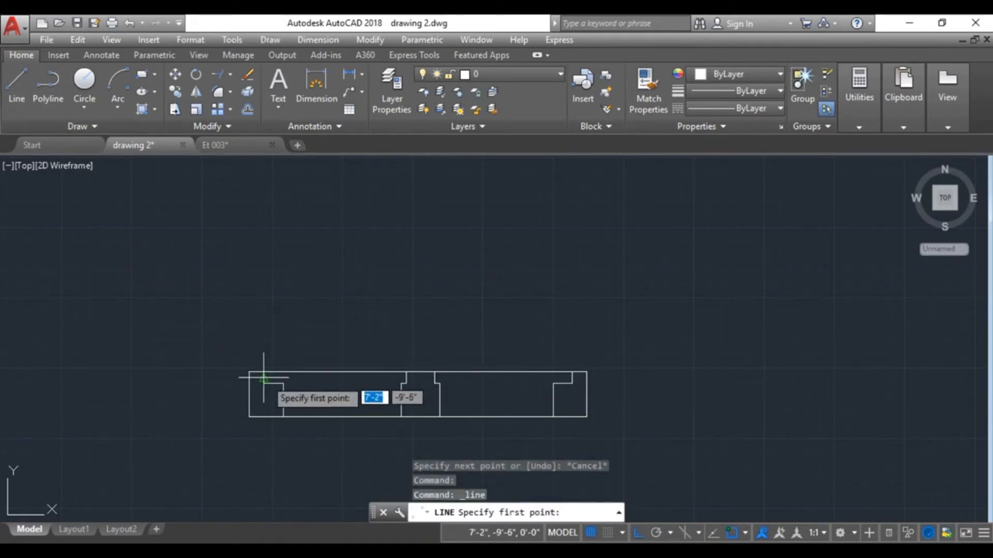
pyautogui.click(264, 383)
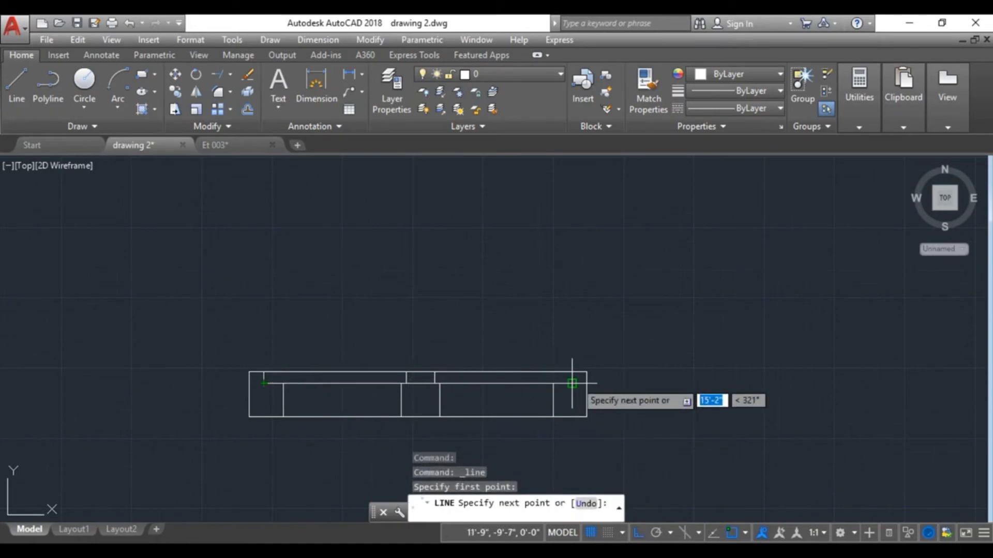
# Trim the inner horizontal line out of the 5' window's middle post, using the window lines and post as cutting edges.
pyautogui.moveTo(468, 357)
pyautogui.mouseDown()
pyautogui.moveTo(436, 344)
pyautogui.moveTo(470, 422)
pyautogui.moveTo(472, 398)
pyautogui.mouseUp()
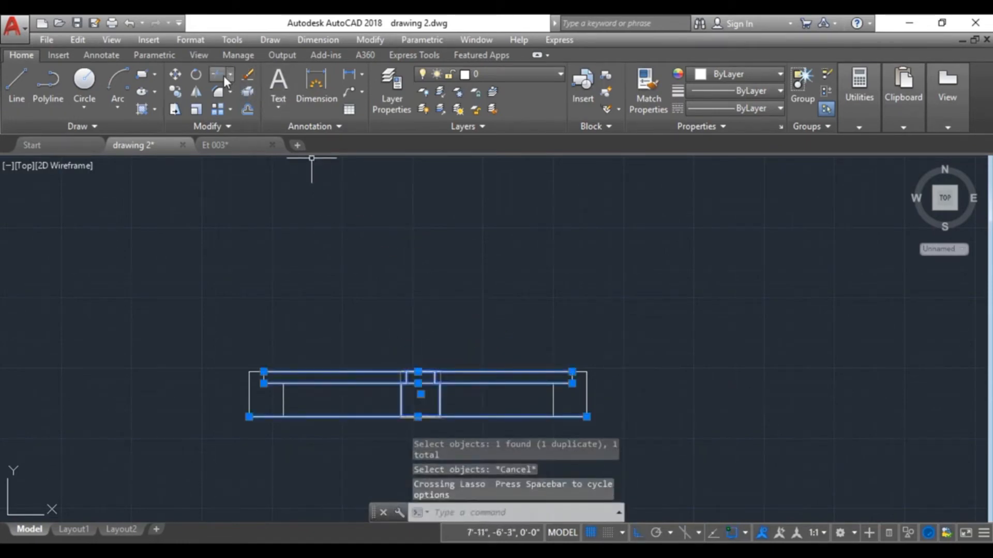
pyautogui.click(223, 76)
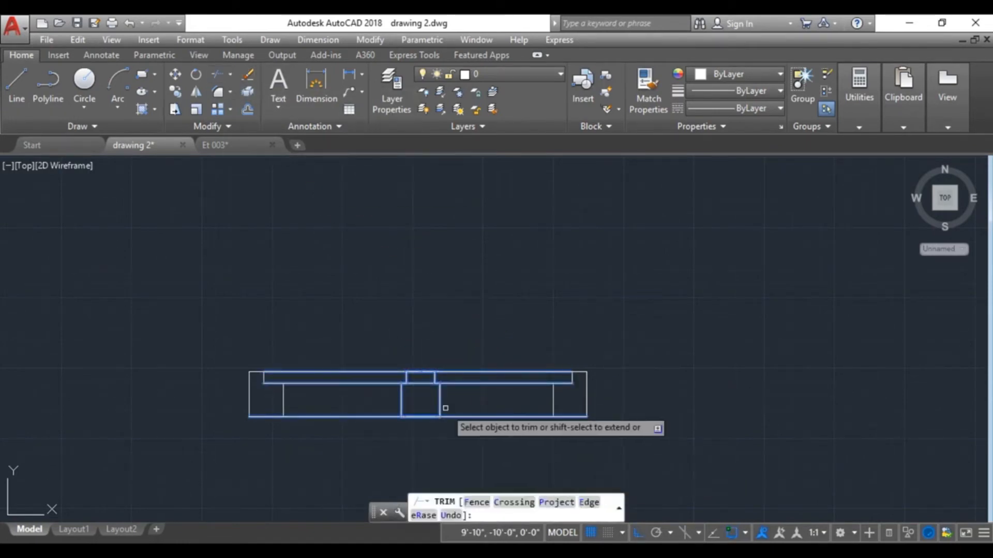
pyautogui.click(417, 383)
pyautogui.press('Escape')
# Copy the 5' window's left jamb straight down into the empty space below the window.
pyautogui.scroll(-4, 205, 191)
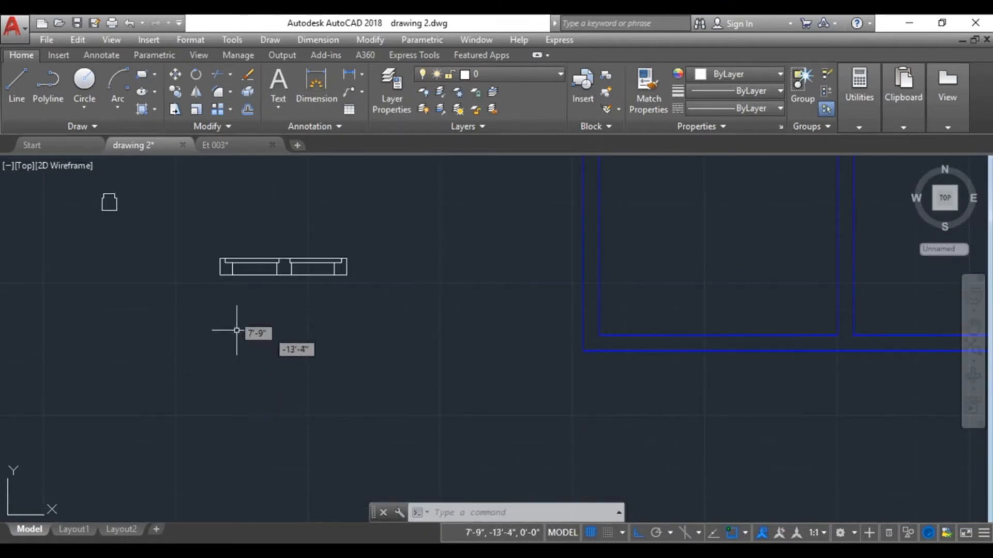
pyautogui.click(176, 91)
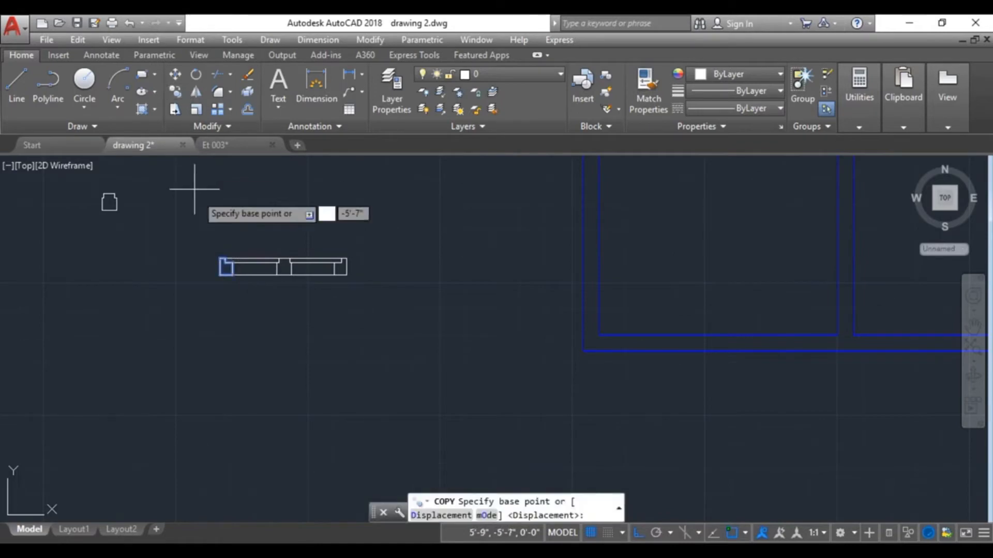
pyautogui.click(226, 267)
pyautogui.press('Escape')
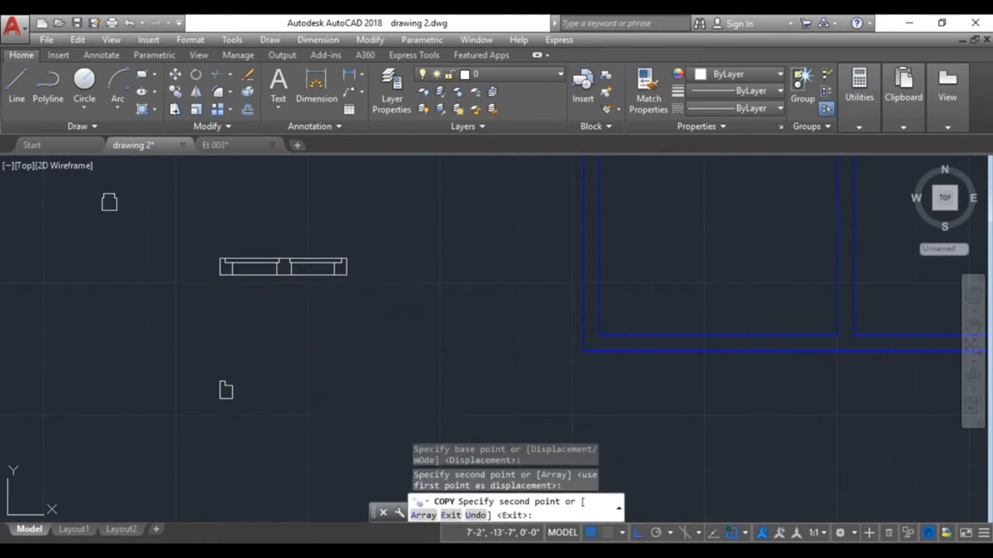
# Draw a 6' horizontal line to the right from the copied jamb's lower left corner.
pyautogui.click(15, 98)
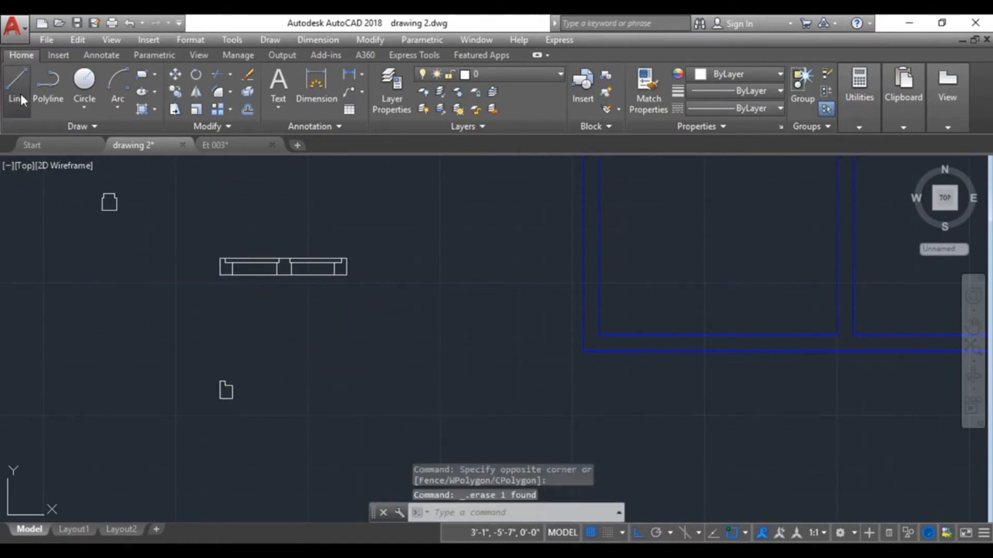
pyautogui.click(19, 98)
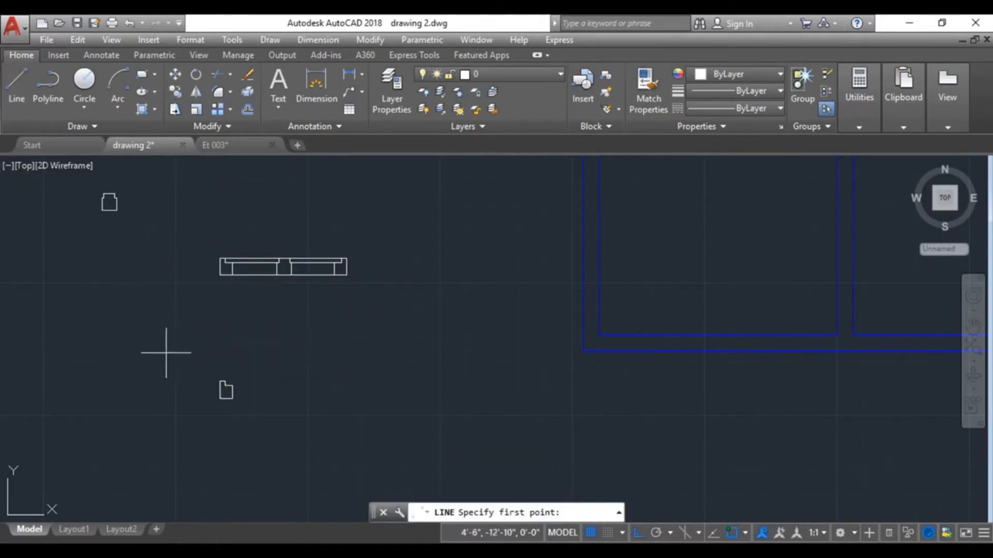
pyautogui.click(220, 399)
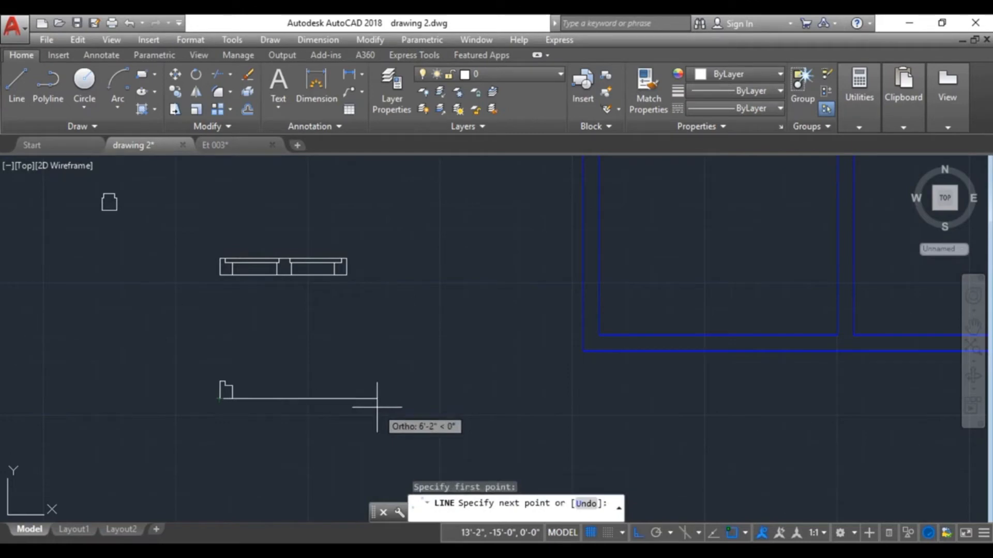
pyautogui.write("6'")
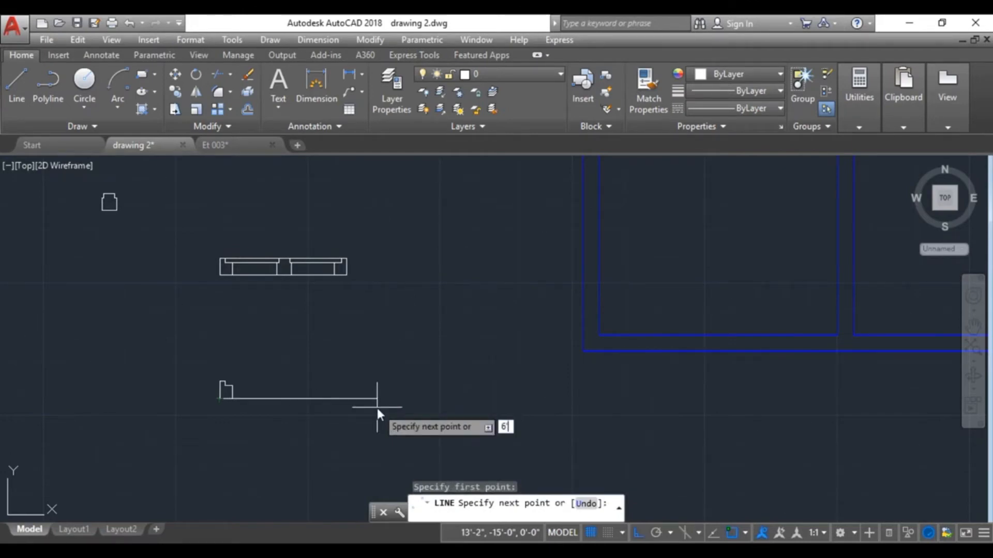
pyautogui.press('Return')
pyautogui.press('Escape')
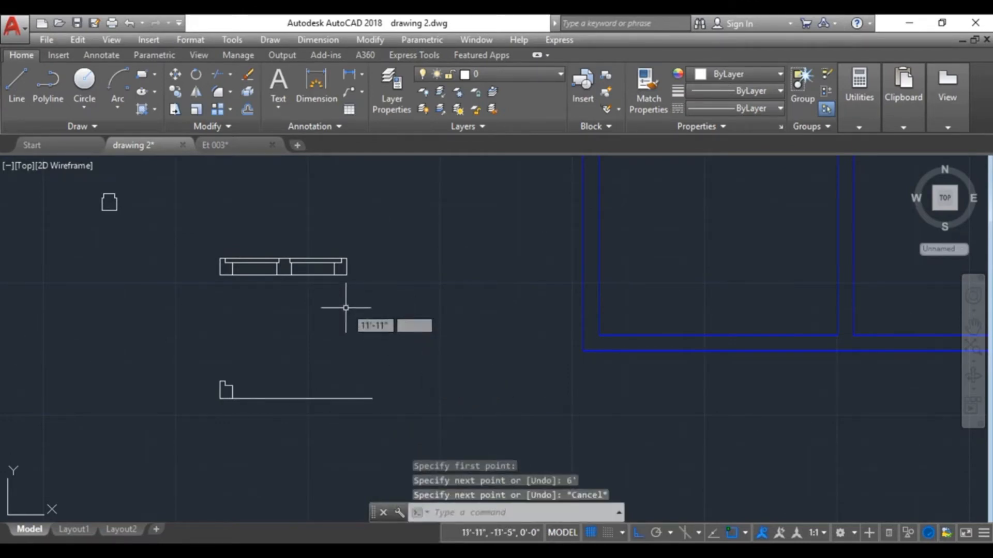
# Copy the 5' window's right jamb by its lower right corner onto the right end of the 6' line.
pyautogui.click(339, 264)
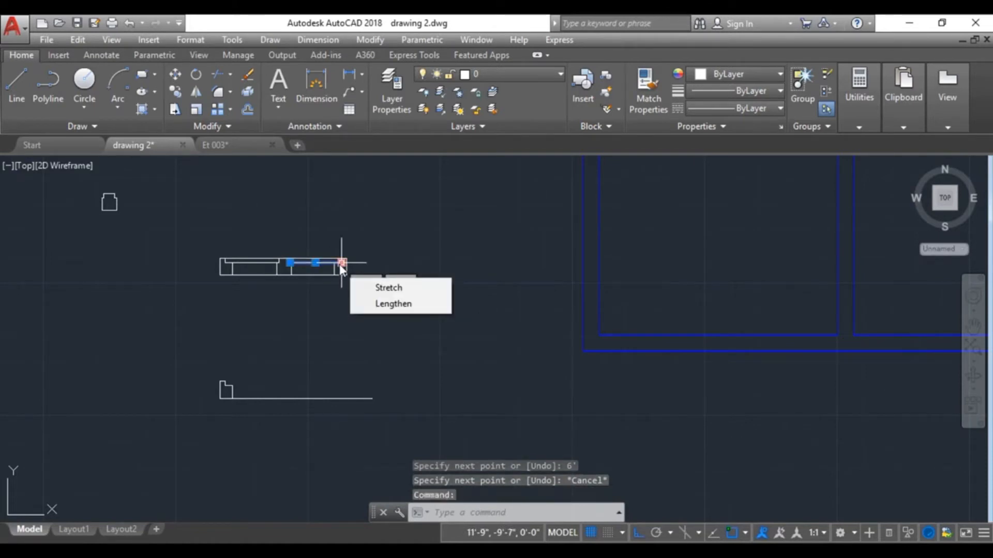
pyautogui.click(342, 264)
pyautogui.press('Escape')
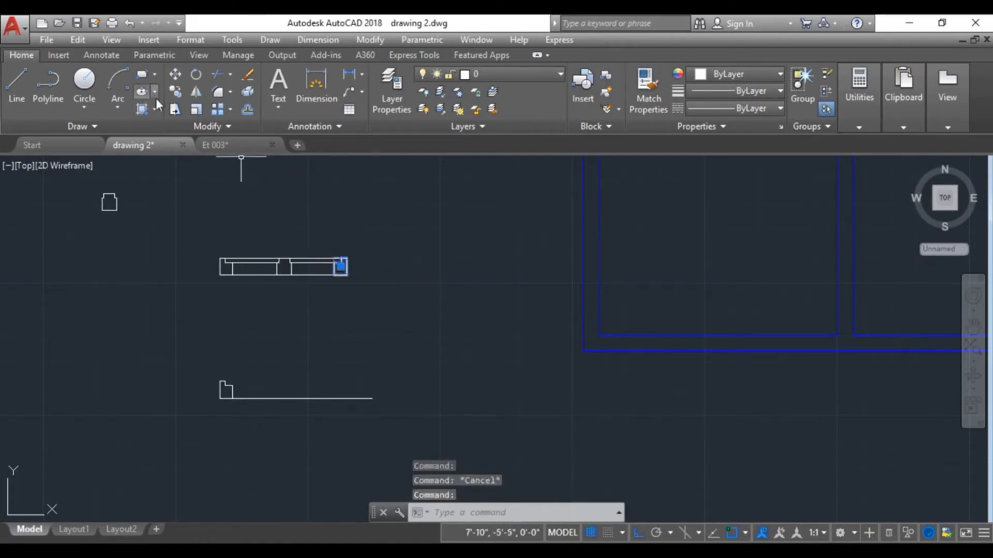
pyautogui.click(174, 92)
pyautogui.click(346, 275)
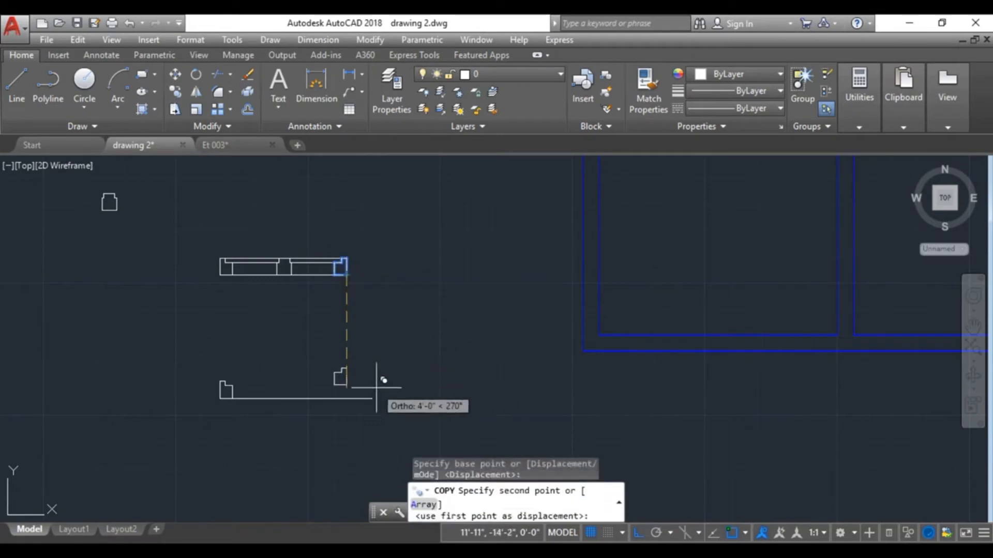
pyautogui.click(372, 398)
pyautogui.press('Escape')
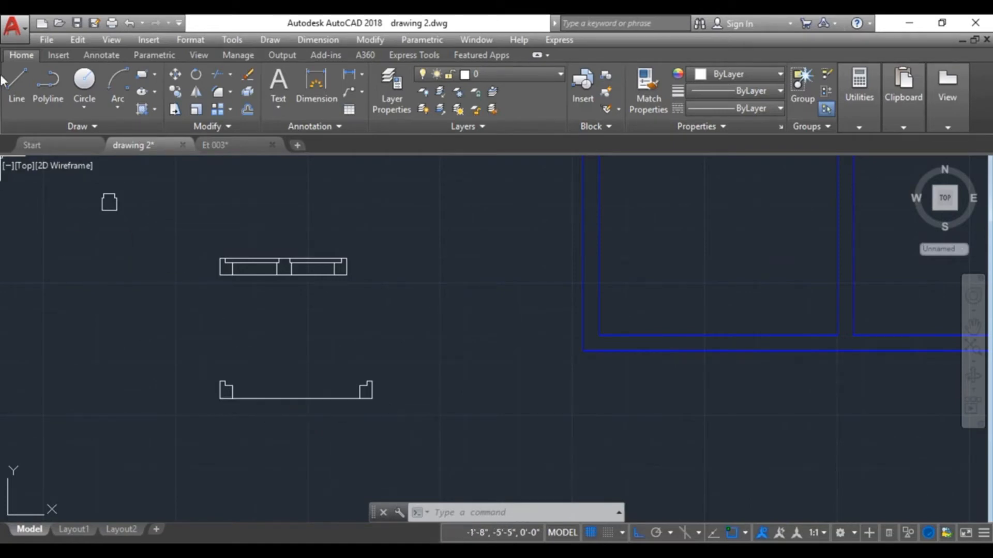
# Draw guide lines along the 6' base from its left end, with a vertical line at each of two successive 2' intervals.
pyautogui.click(18, 84)
pyautogui.click(220, 398)
pyautogui.write("2'")
pyautogui.press('Return')
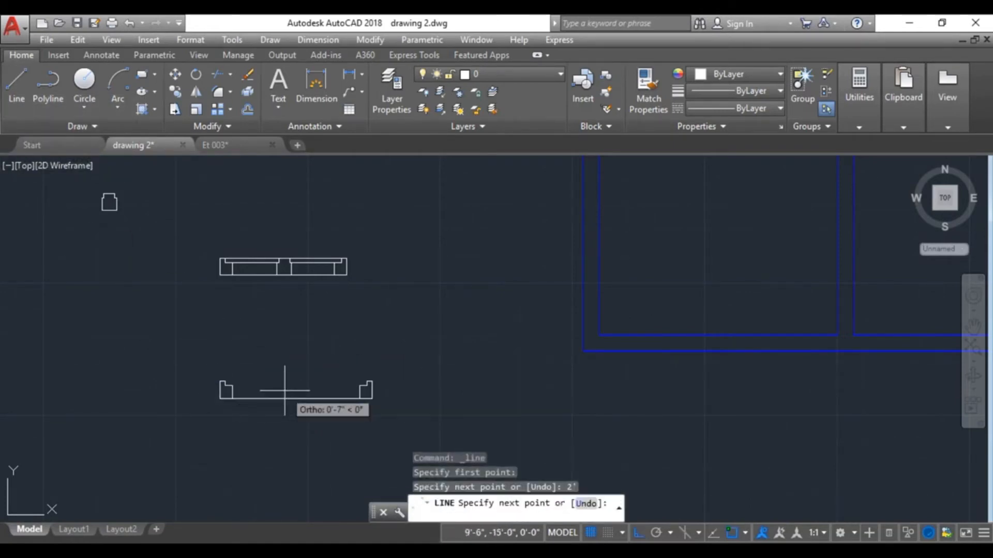
pyautogui.click(271, 332)
pyautogui.click(270, 398)
pyautogui.write("2'")
pyautogui.press('Return')
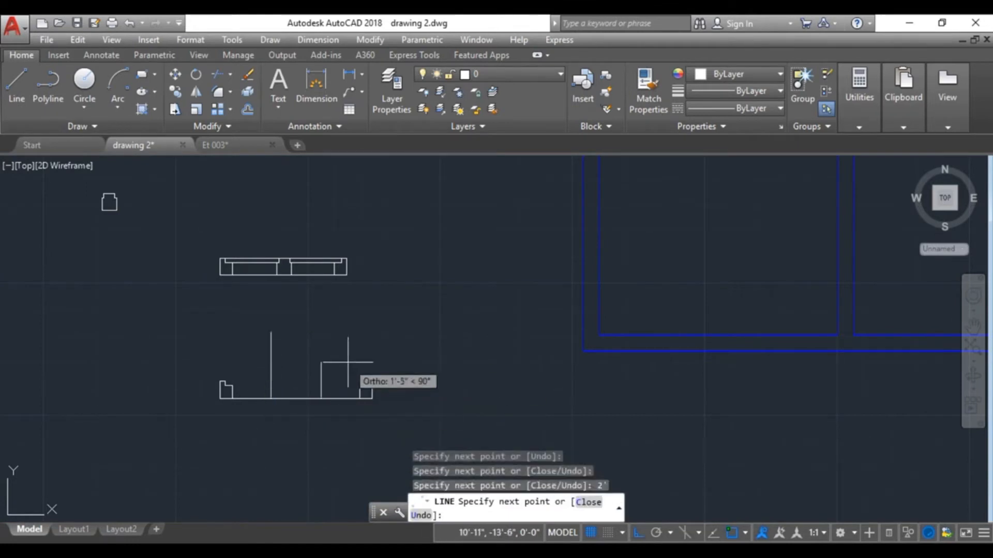
pyautogui.click(321, 344)
pyautogui.press('Escape')
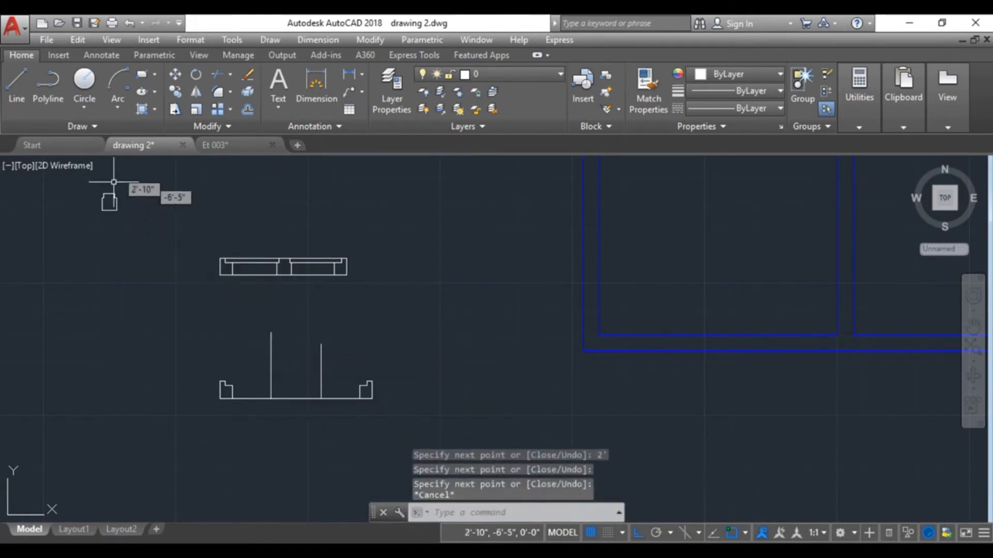
# Copy the spare double-notched post by its bottom edge midpoint onto the feet of both vertical guide lines.
pyautogui.moveTo(127, 178)
pyautogui.mouseDown()
pyautogui.moveTo(100, 195)
pyautogui.moveTo(133, 250)
pyautogui.moveTo(128, 243)
pyautogui.mouseUp()
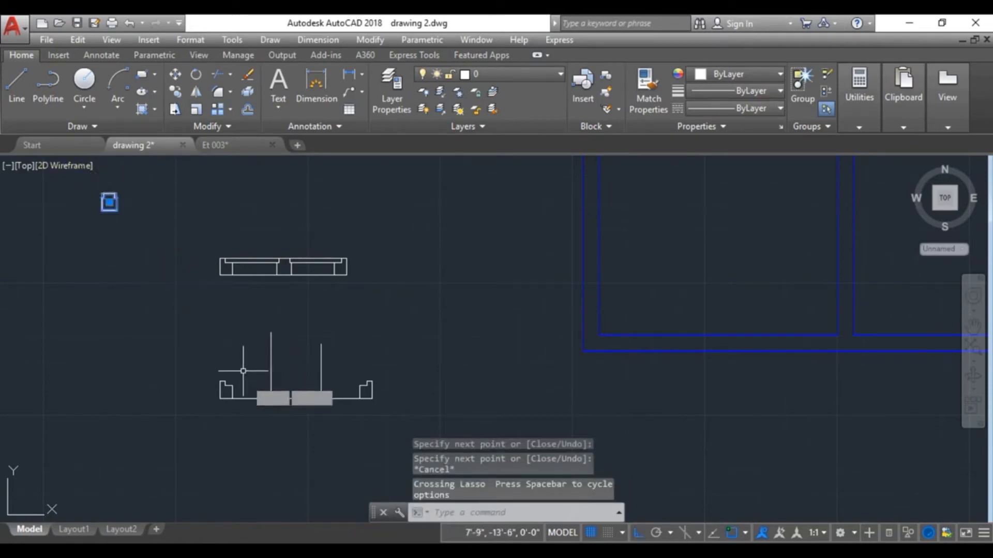
pyautogui.click(175, 91)
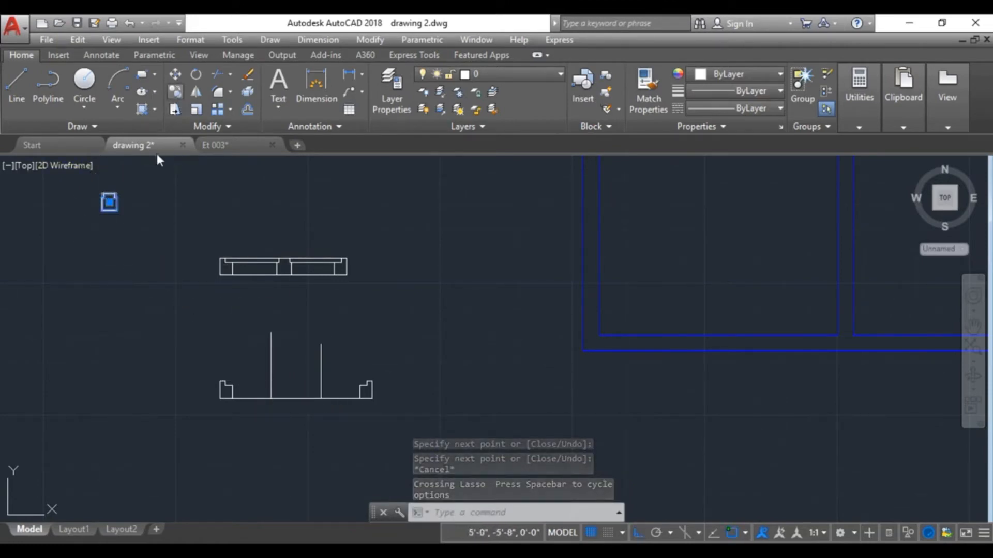
pyautogui.scroll(2, 92, 217)
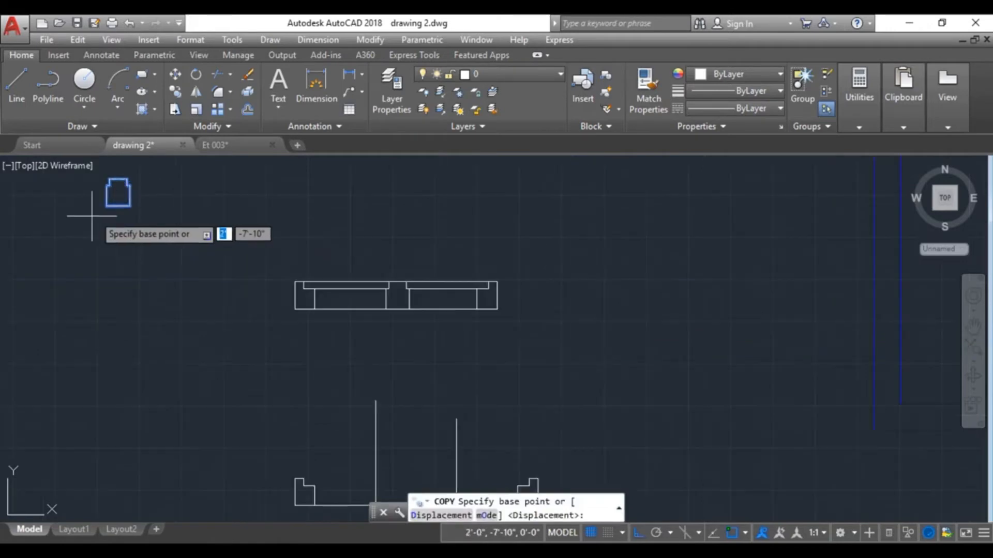
pyautogui.click(117, 207)
pyautogui.moveTo(375, 500); pyautogui.dragTo(358, 449, button='middle')
pyautogui.click(359, 453)
pyautogui.scroll(2, 439, 452)
pyautogui.moveTo(439, 452); pyautogui.dragTo(393, 381, button='middle')
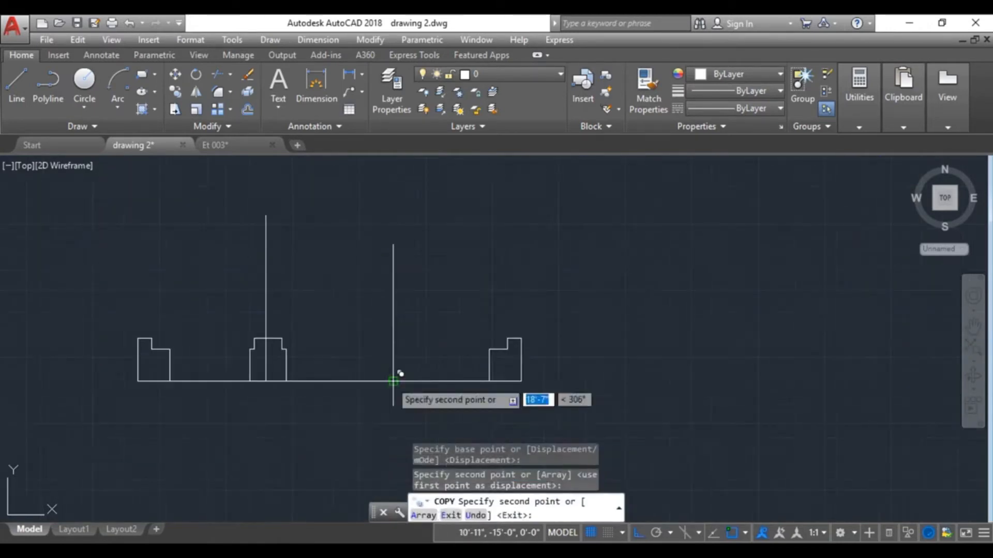
pyautogui.click(393, 382)
pyautogui.press('Escape')
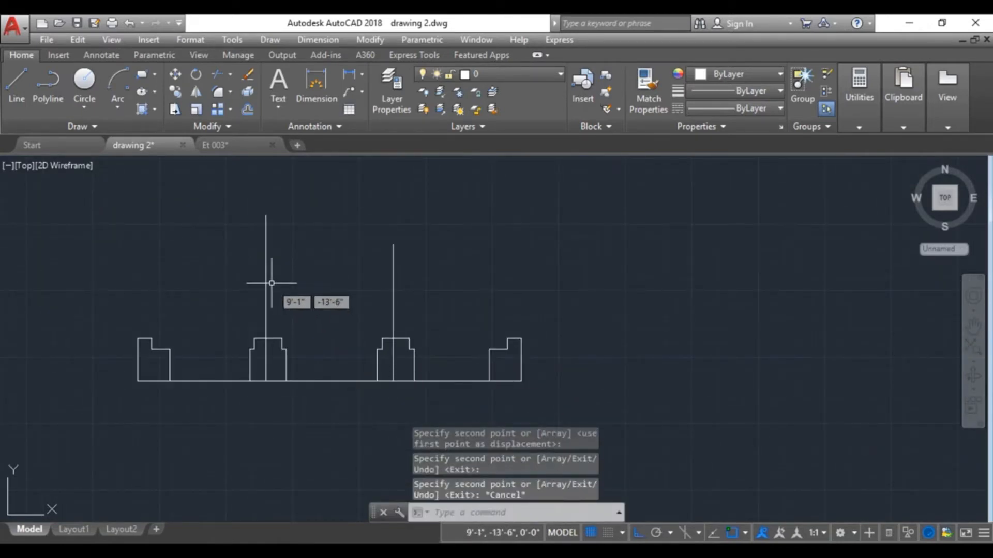
# Delete the two vertical guide lines above the copied posts.
pyautogui.click(266, 262)
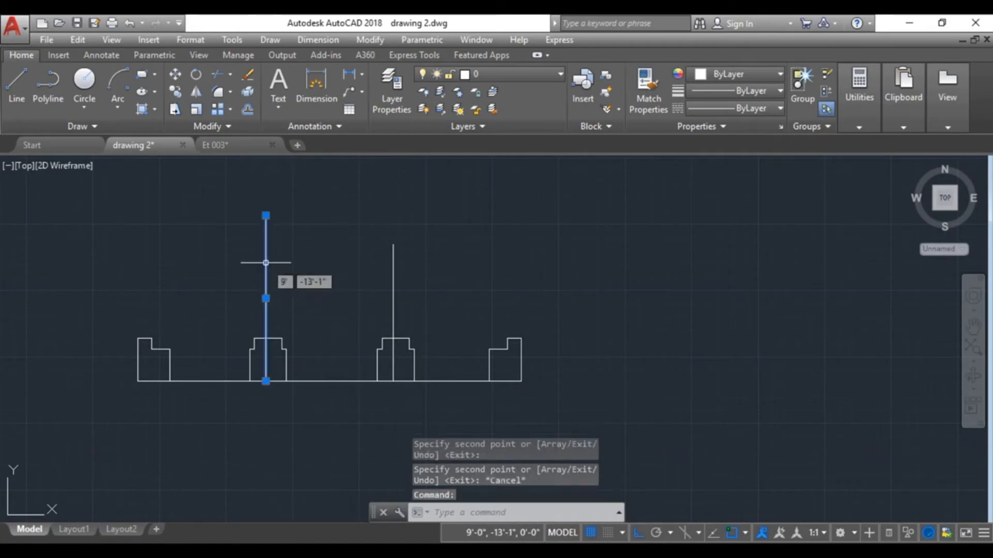
pyautogui.click(394, 249)
pyautogui.press('Delete')
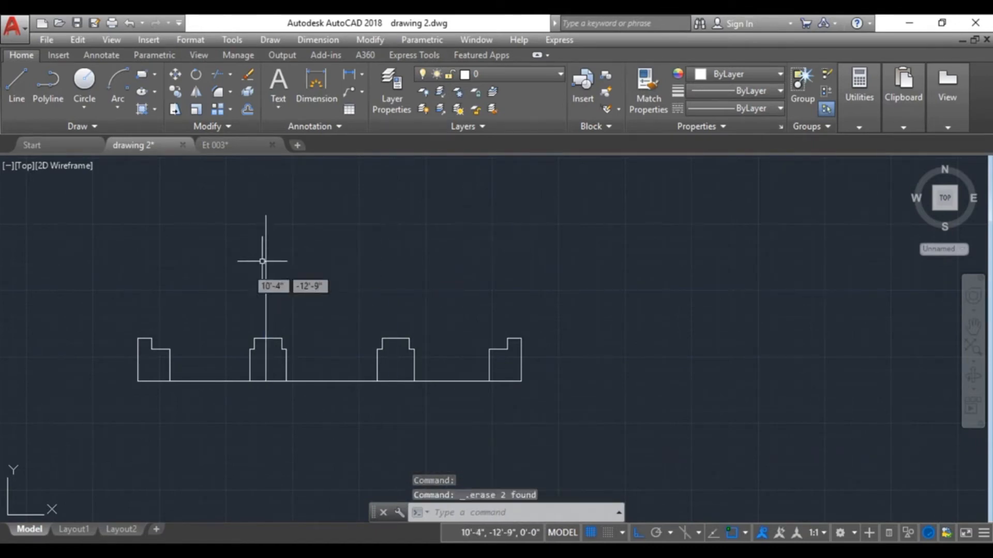
pyautogui.click(267, 238)
pyautogui.press('Delete')
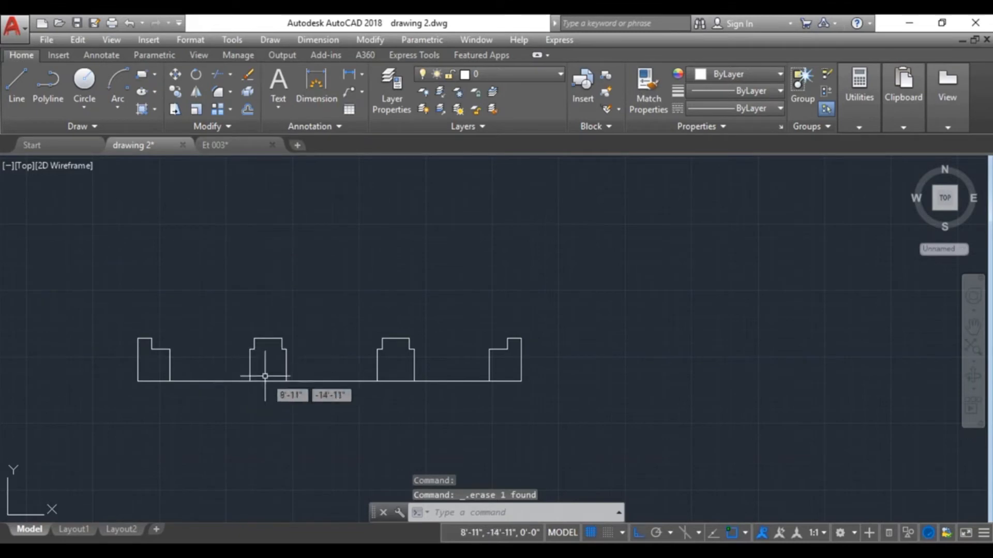
# Draw two horizontal lines across the 6' window, one between the end jambs' upper notch corners and one between their inner shoulder corners.
pyautogui.click(17, 83)
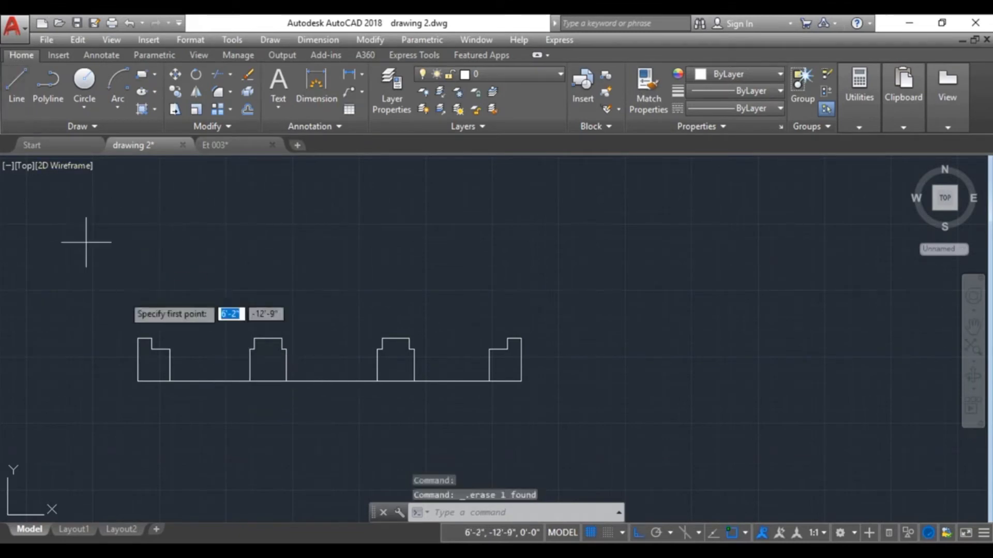
pyautogui.click(152, 339)
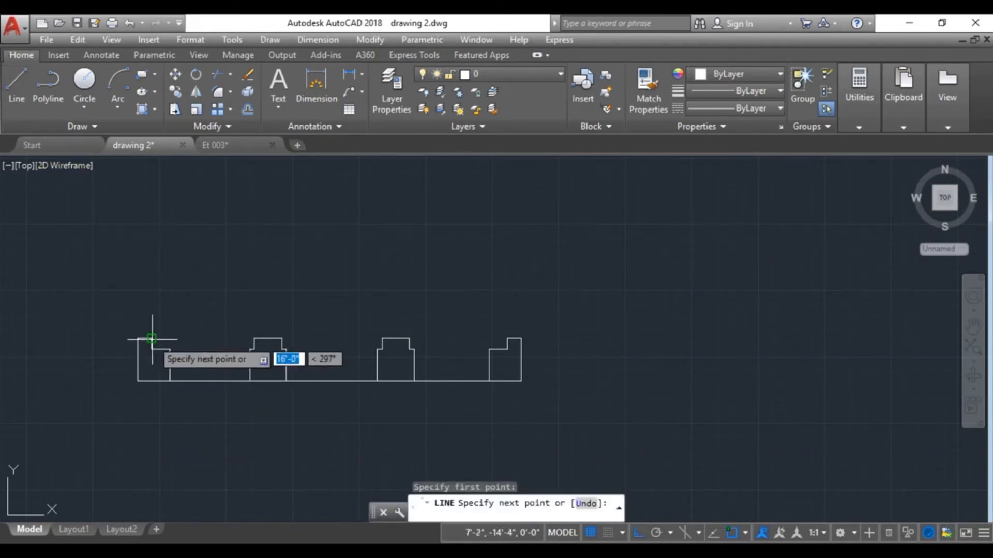
pyautogui.click(508, 339)
pyautogui.click(21, 110)
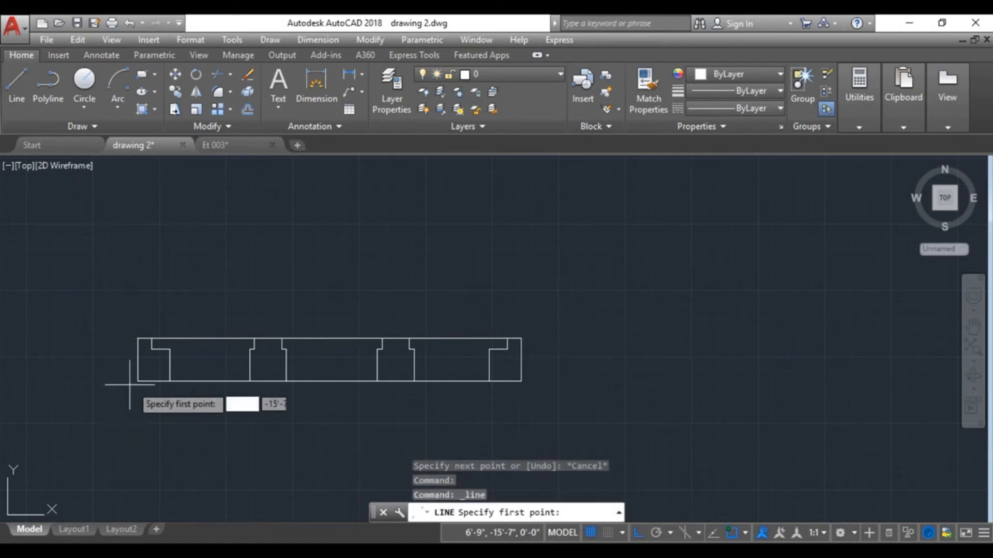
pyautogui.click(170, 349)
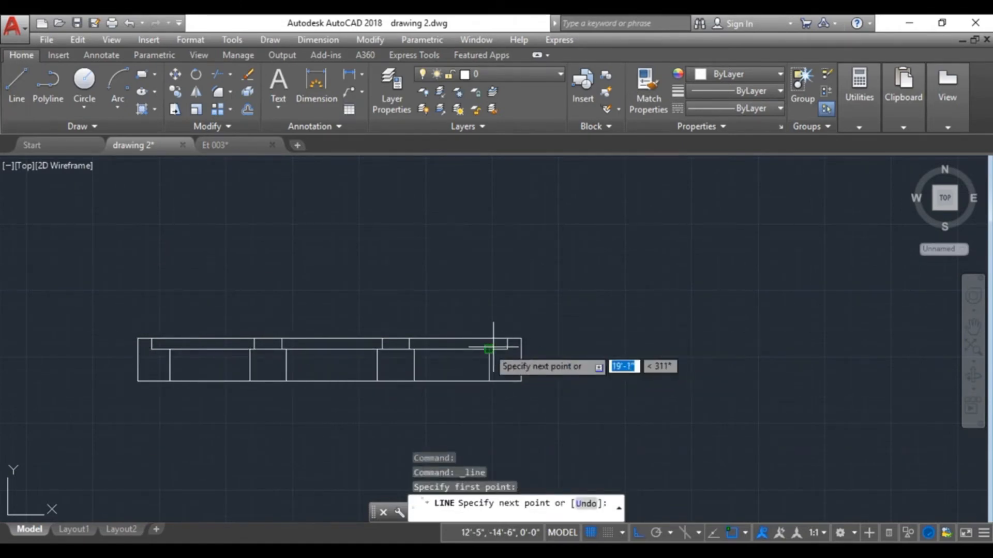
pyautogui.click(499, 349)
pyautogui.press('Escape')
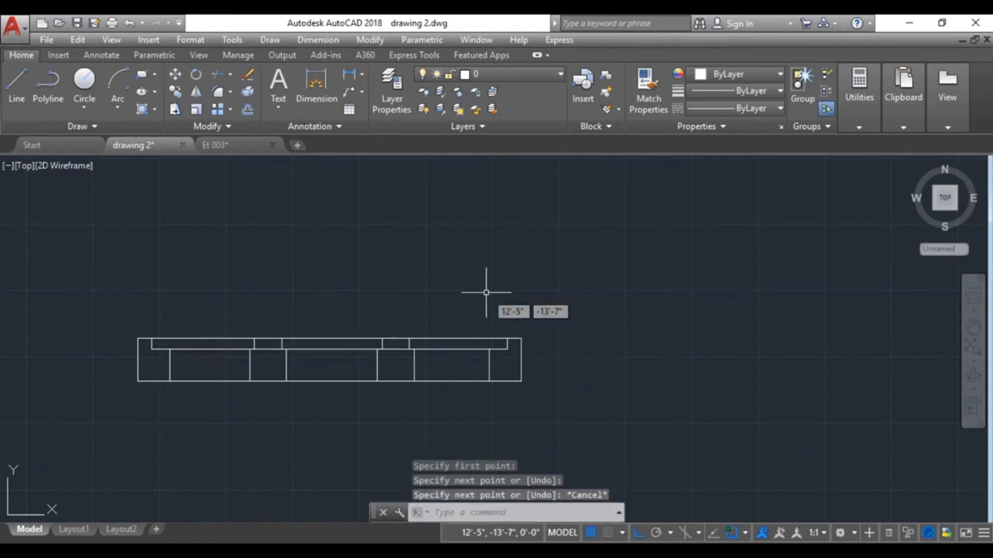
# Trim away the inner shoulder line where it passes through the two intermediate posts of the 6' window.
pyautogui.moveTo(485, 291)
pyautogui.mouseDown()
pyautogui.moveTo(176, 368)
pyautogui.moveTo(381, 369)
pyautogui.mouseUp()
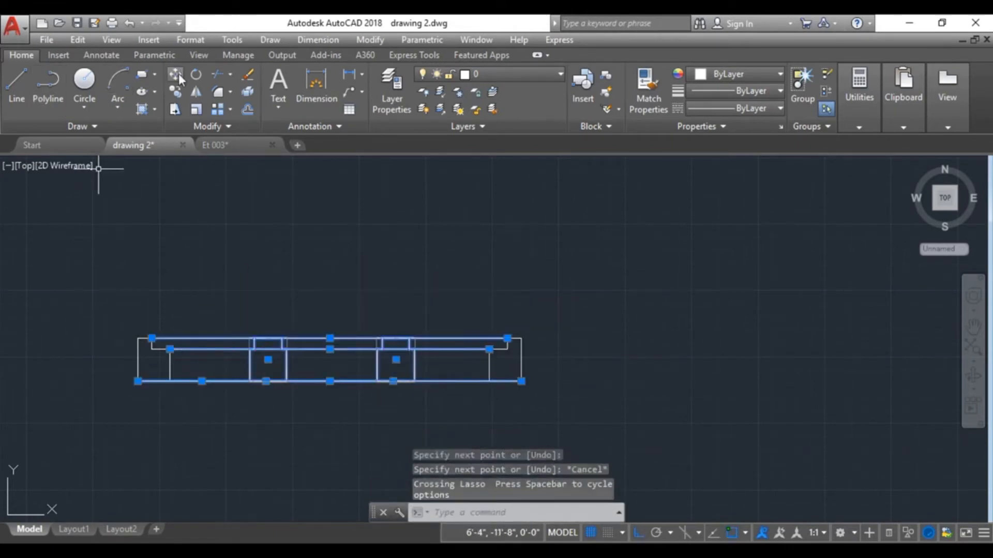
pyautogui.click(216, 77)
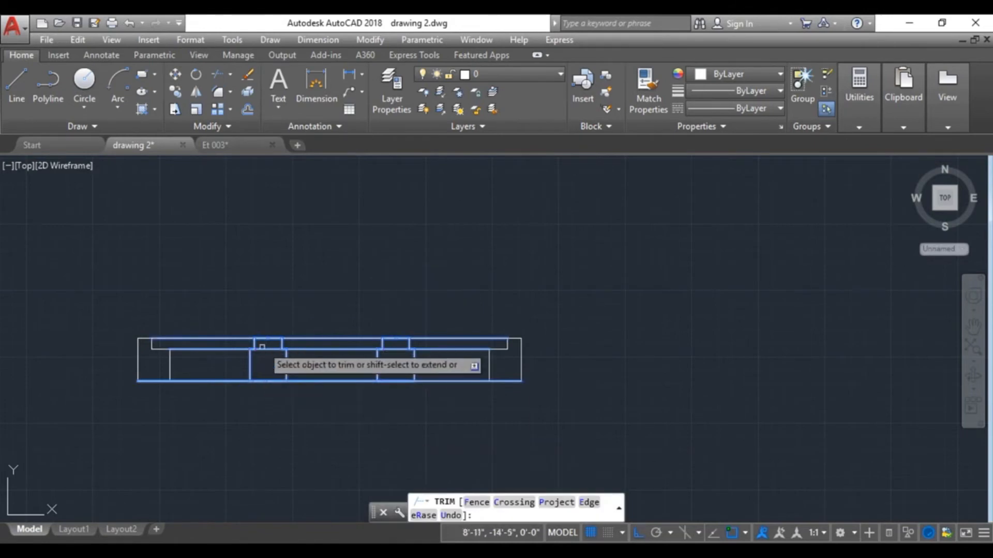
pyautogui.click(263, 346)
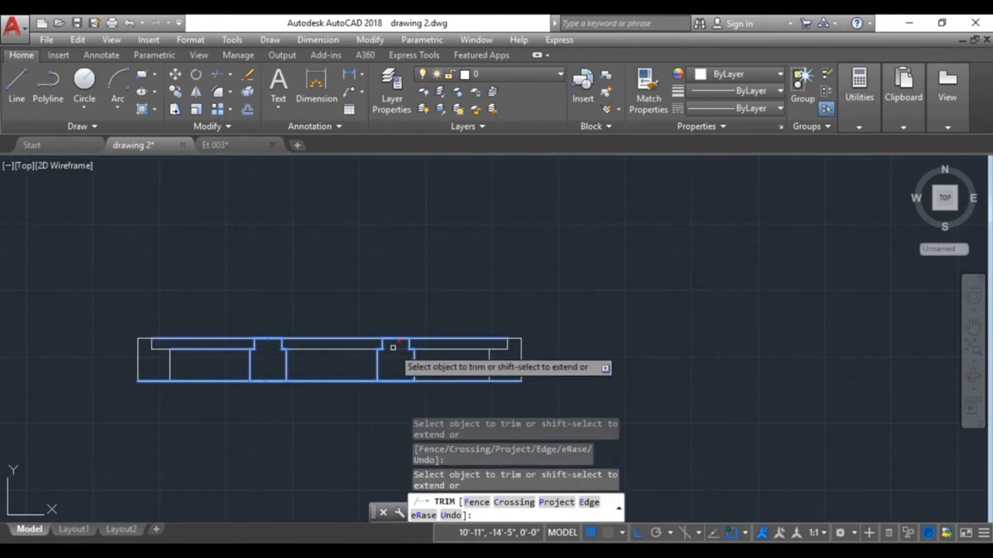
pyautogui.click(396, 347)
pyautogui.press('Escape')
pyautogui.scroll(-4, 361, 251)
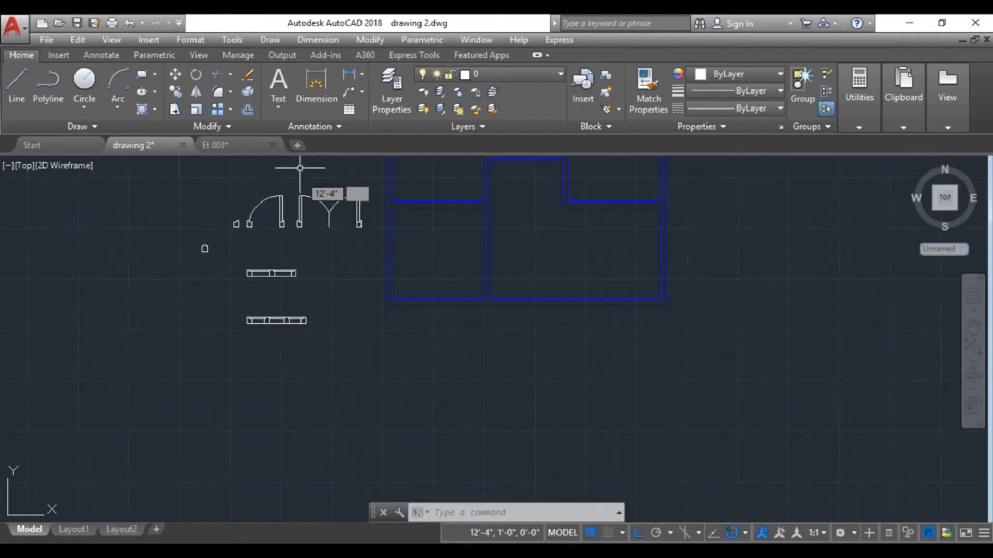
pyautogui.press('Escape')
# Define the single door as block "door 1" with its base point at the right jamb's lower-right corner, and check it among the insertable blocks.
pyautogui.scroll(4, 244, 200)
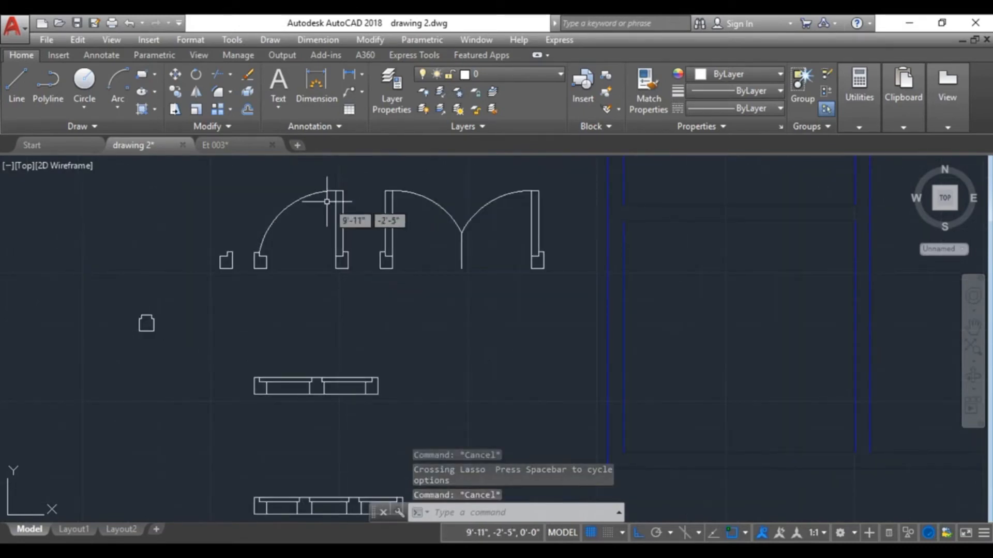
pyautogui.moveTo(369, 182)
pyautogui.mouseDown()
pyautogui.moveTo(283, 197)
pyautogui.moveTo(288, 259)
pyautogui.moveTo(339, 260)
pyautogui.mouseUp()
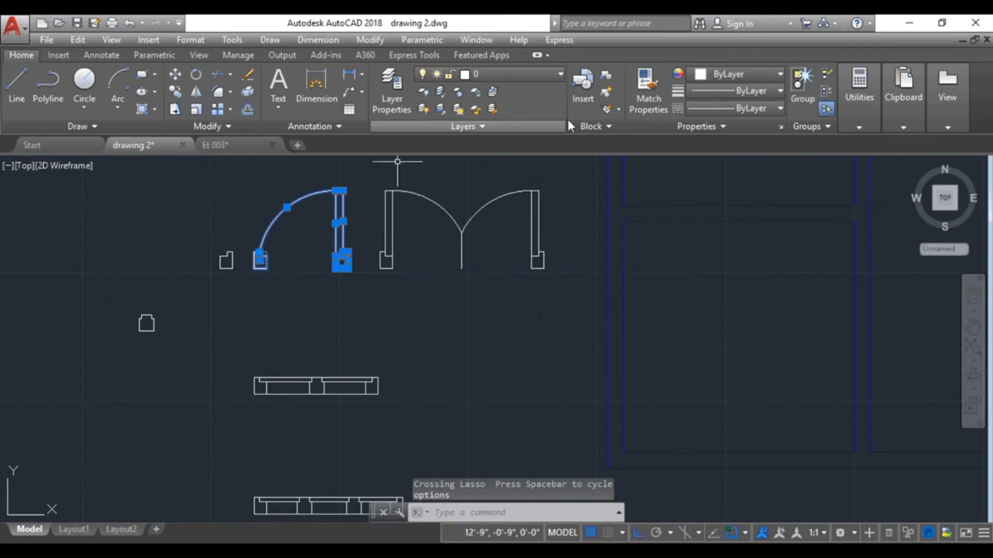
pyautogui.click(605, 77)
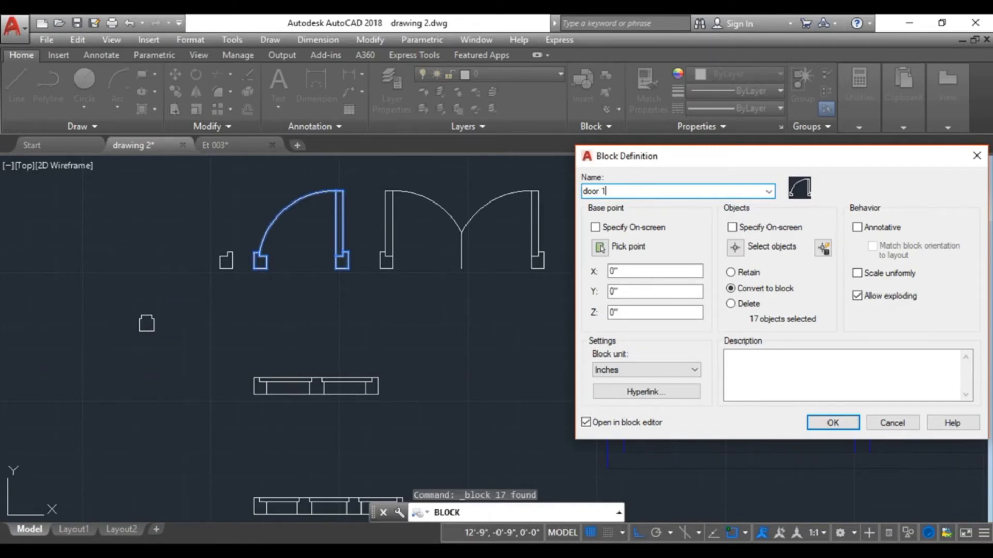
pyautogui.click(600, 248)
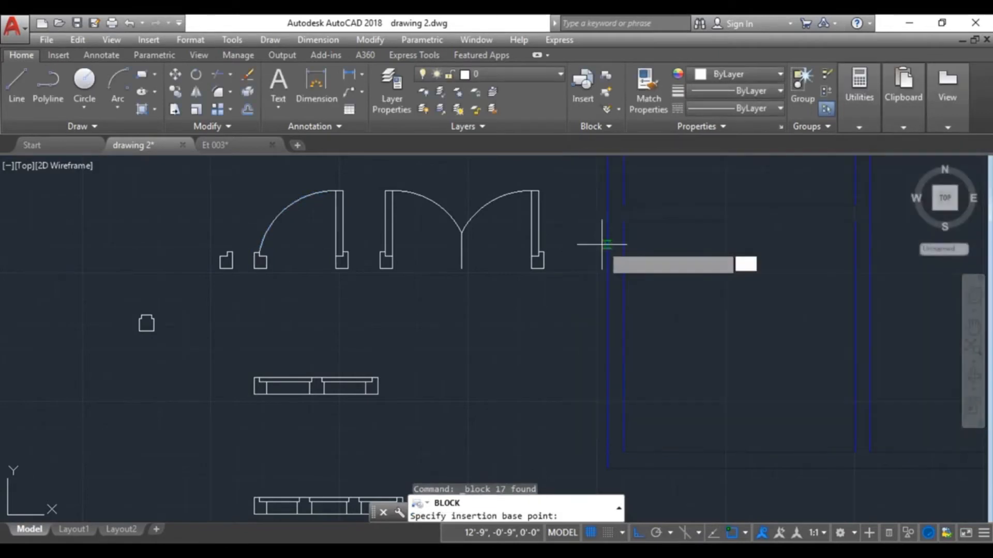
pyautogui.click(348, 268)
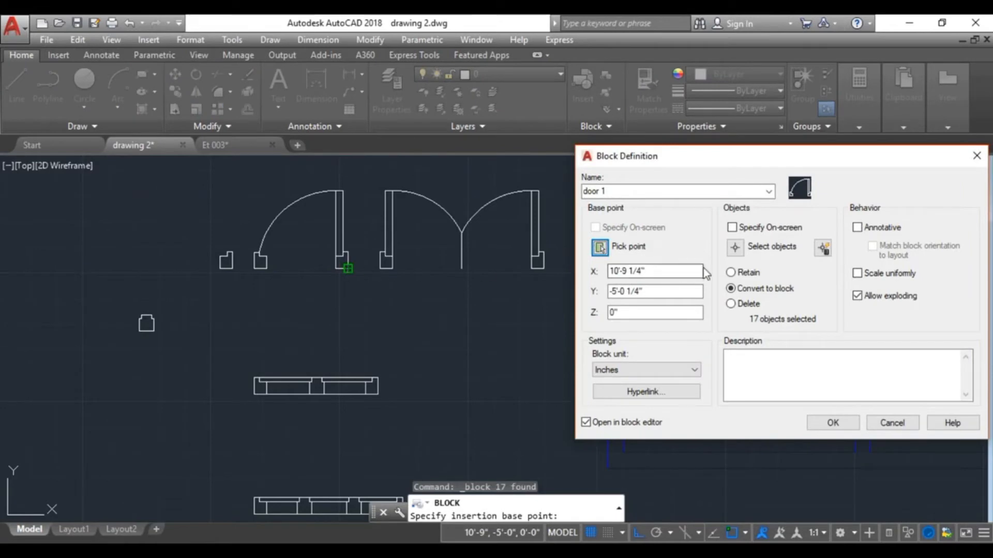
pyautogui.click(734, 247)
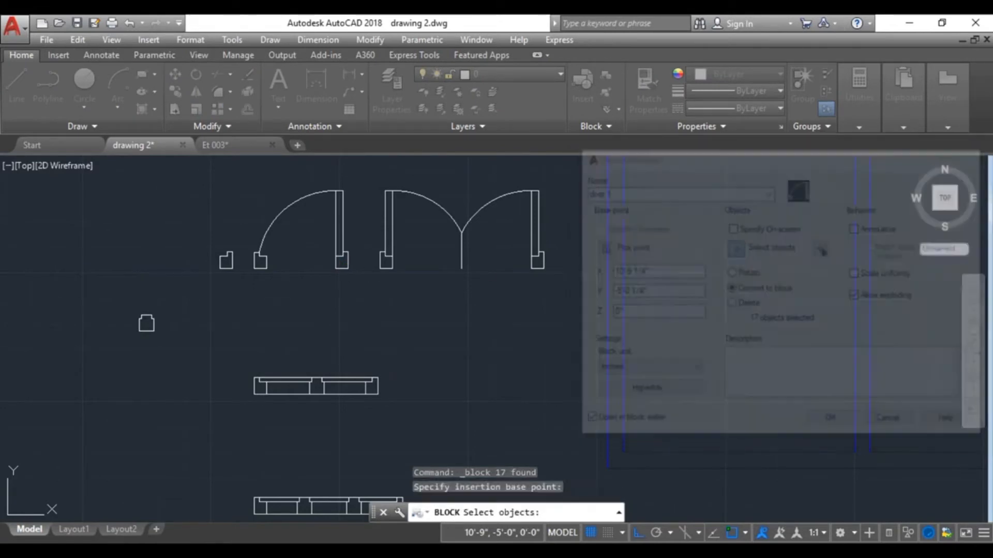
pyautogui.click(354, 177)
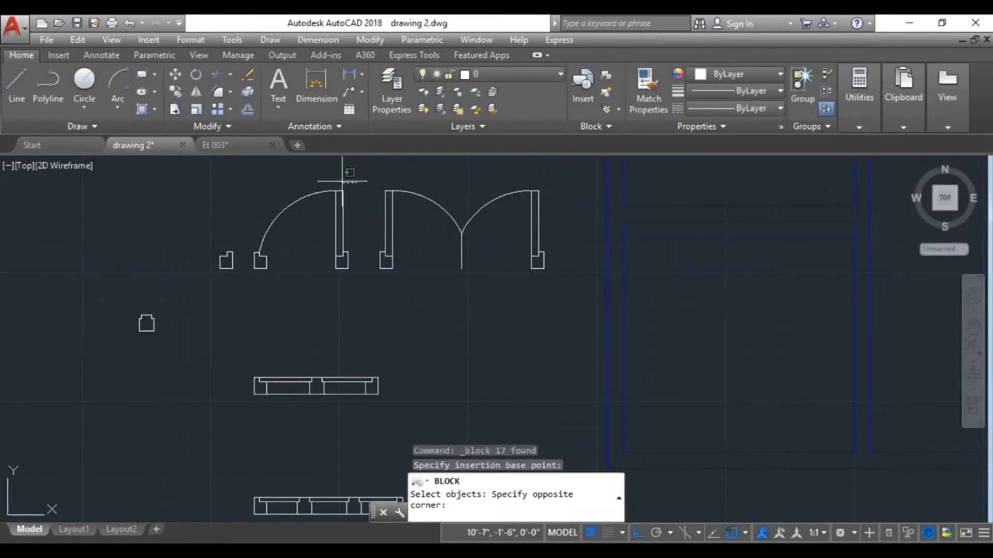
pyautogui.moveTo(245, 281); pyautogui.dragTo(357, 277)
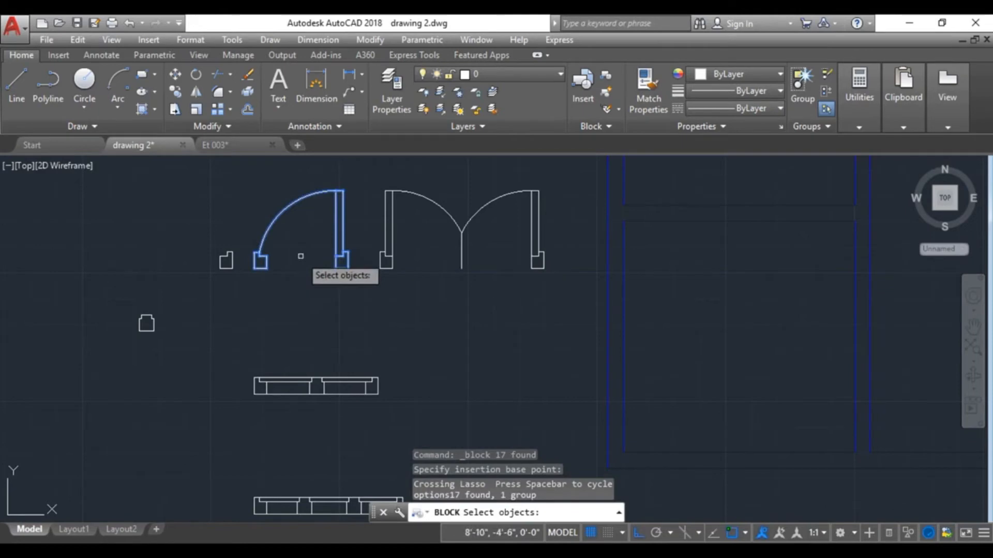
pyautogui.press('Return')
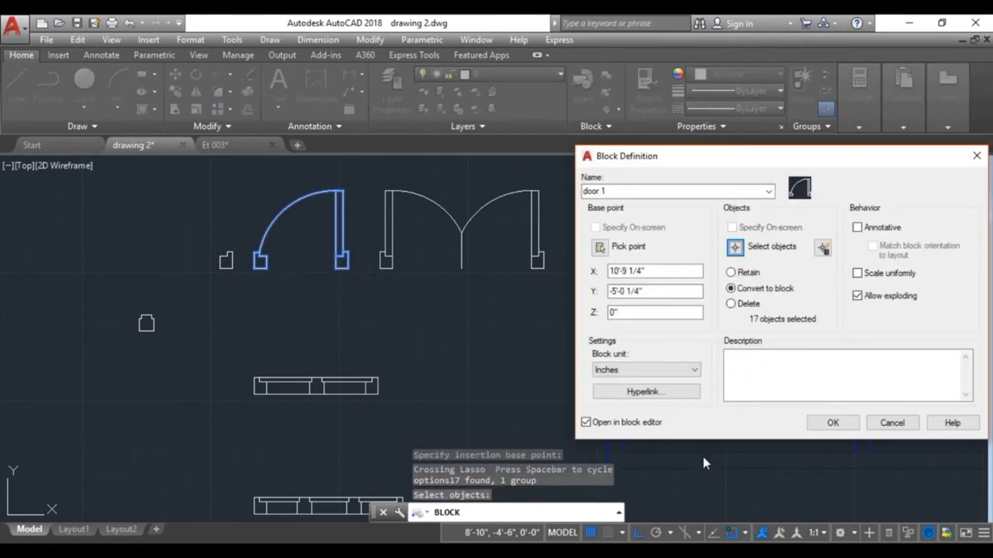
pyautogui.click(818, 428)
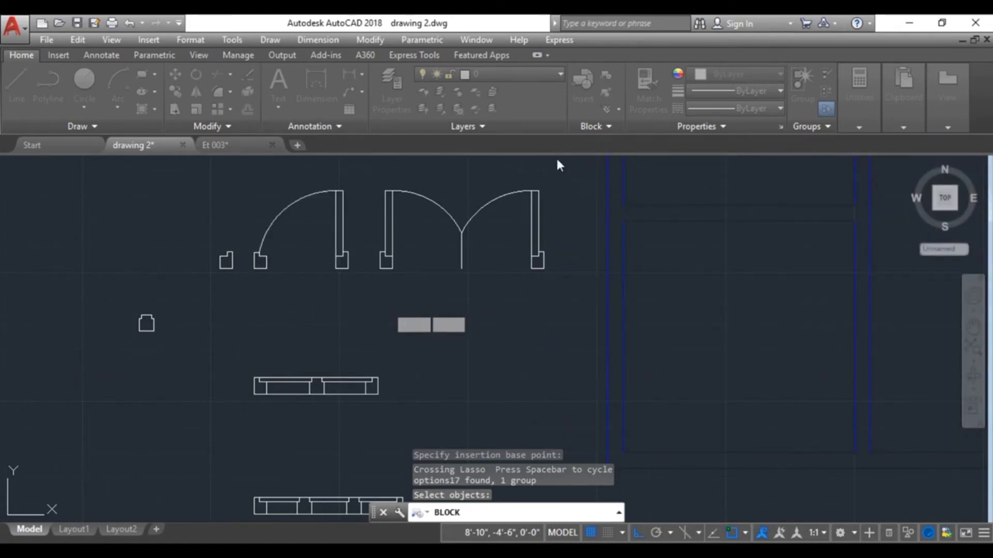
pyautogui.scroll(-2, 292, 295)
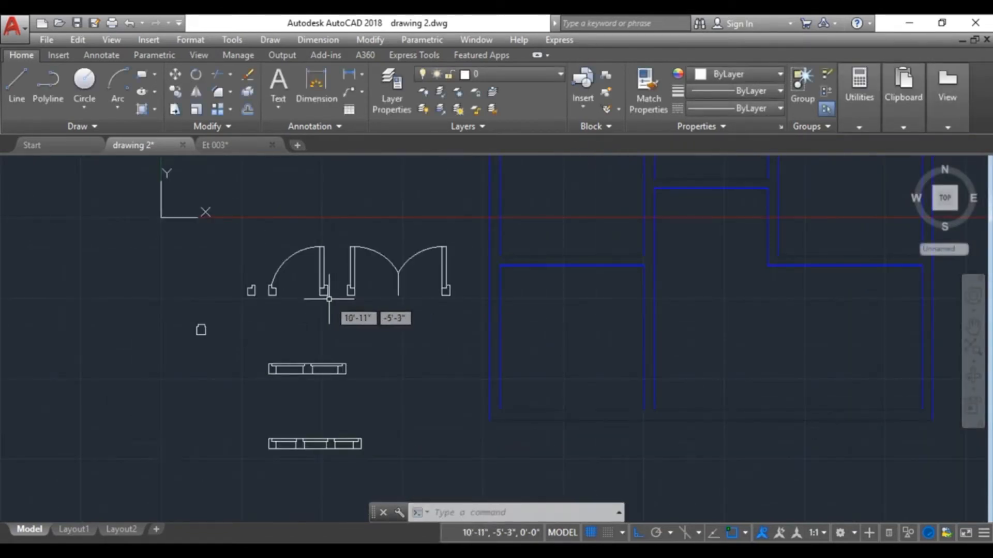
pyautogui.click(577, 104)
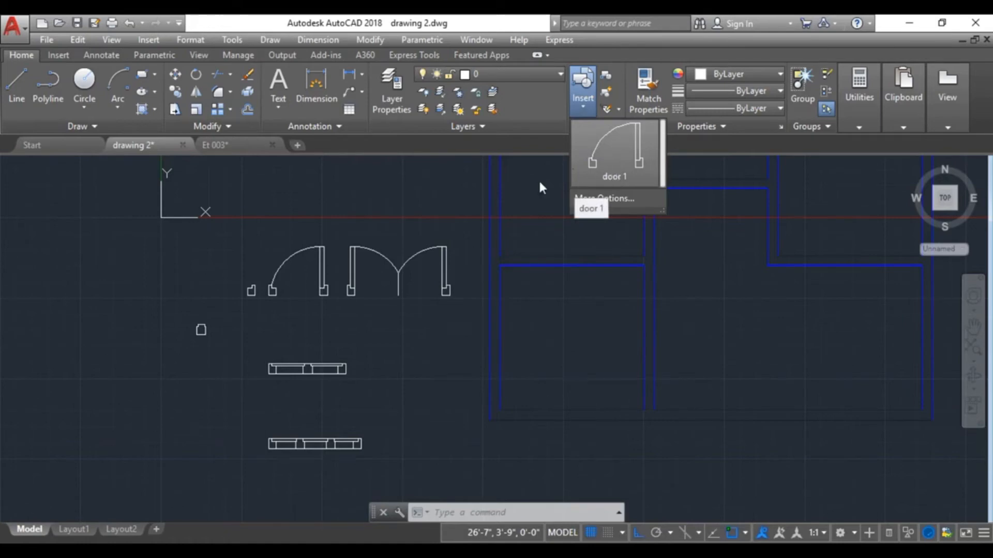
pyautogui.click(457, 218)
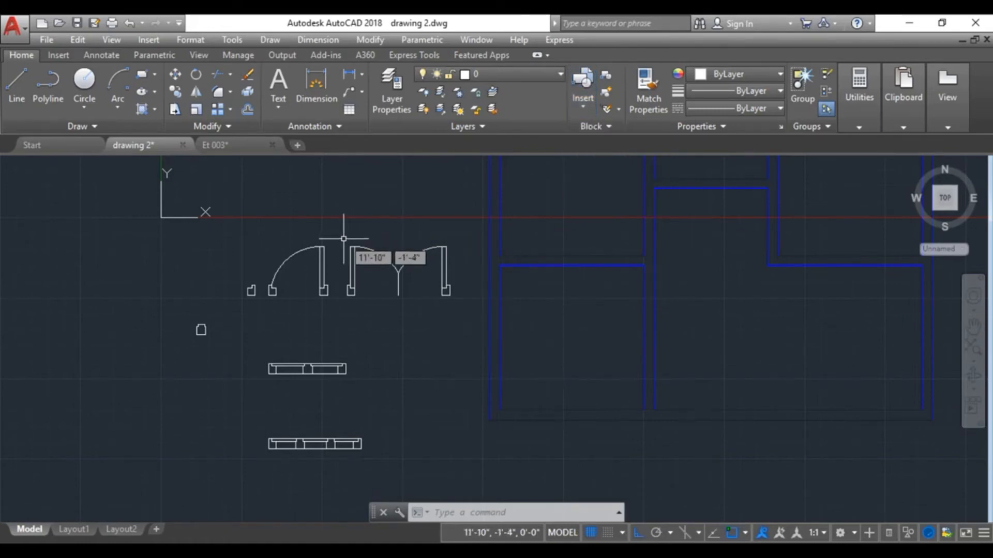
# Define the double door as a block named "door 2" with its base point at the right jamb's lower-right corner.
pyautogui.moveTo(464, 222)
pyautogui.mouseDown()
pyautogui.moveTo(344, 310)
pyautogui.moveTo(449, 289)
pyautogui.mouseUp()
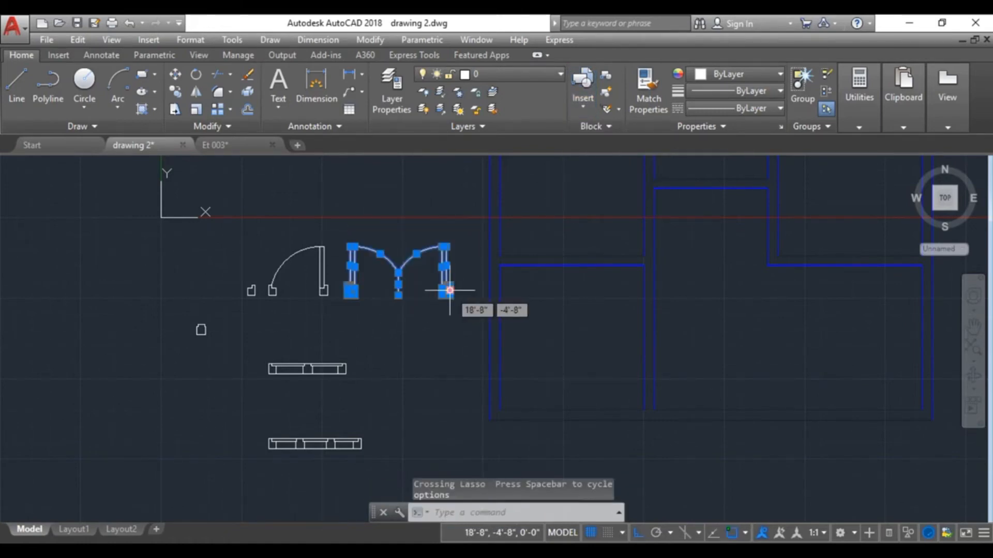
pyautogui.click(613, 78)
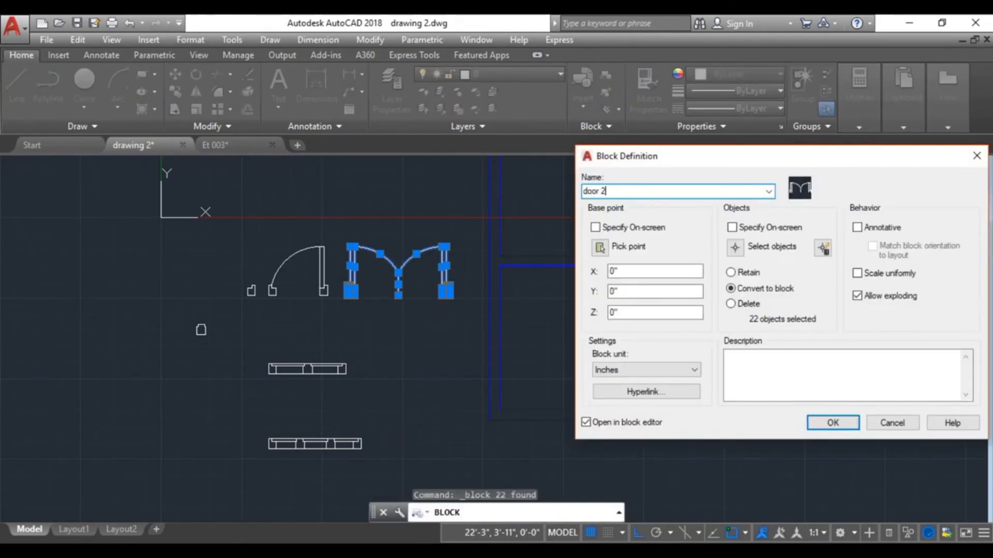
pyautogui.click(600, 247)
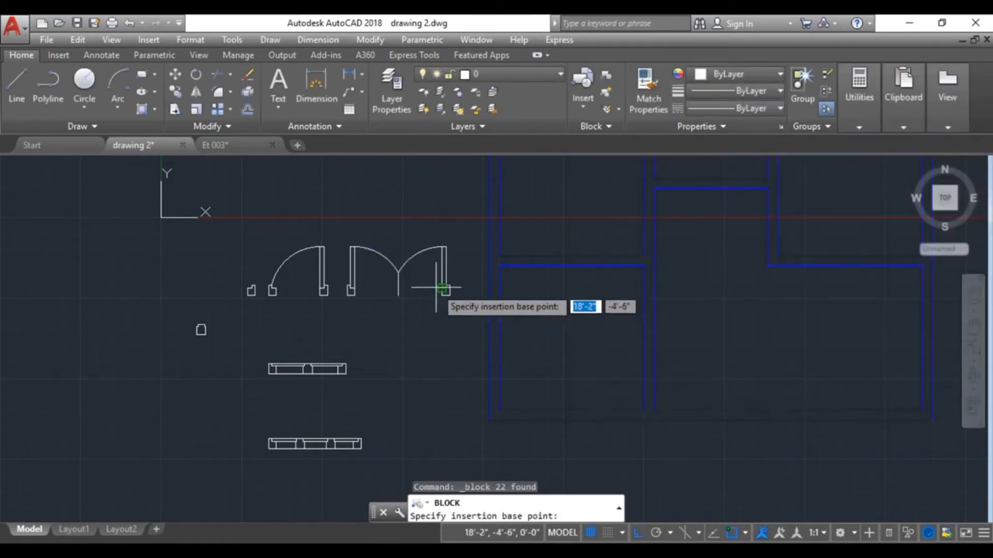
pyautogui.click(448, 295)
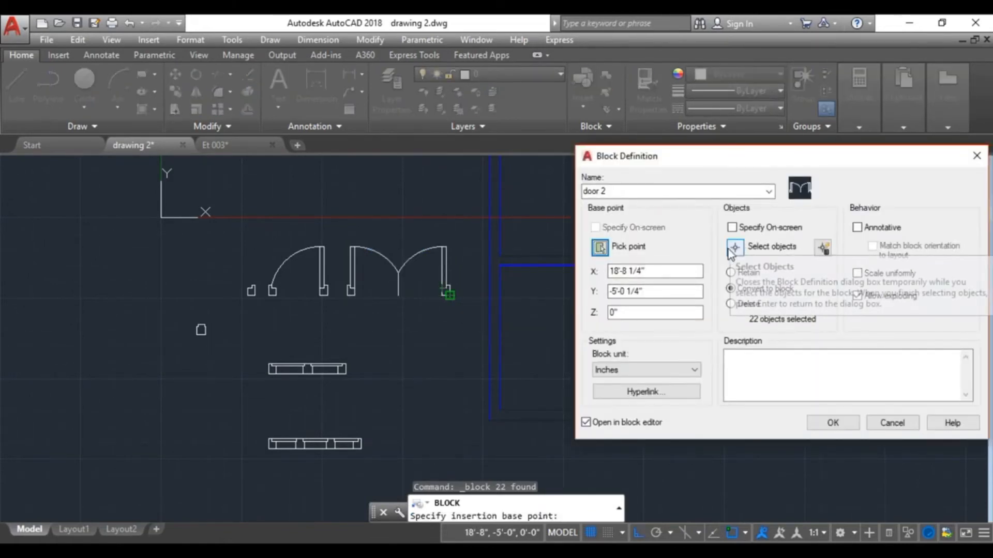
pyautogui.click(736, 249)
pyautogui.moveTo(457, 226)
pyautogui.mouseDown()
pyautogui.moveTo(455, 217)
pyautogui.moveTo(373, 223)
pyautogui.moveTo(352, 261)
pyautogui.moveTo(460, 306)
pyautogui.mouseUp()
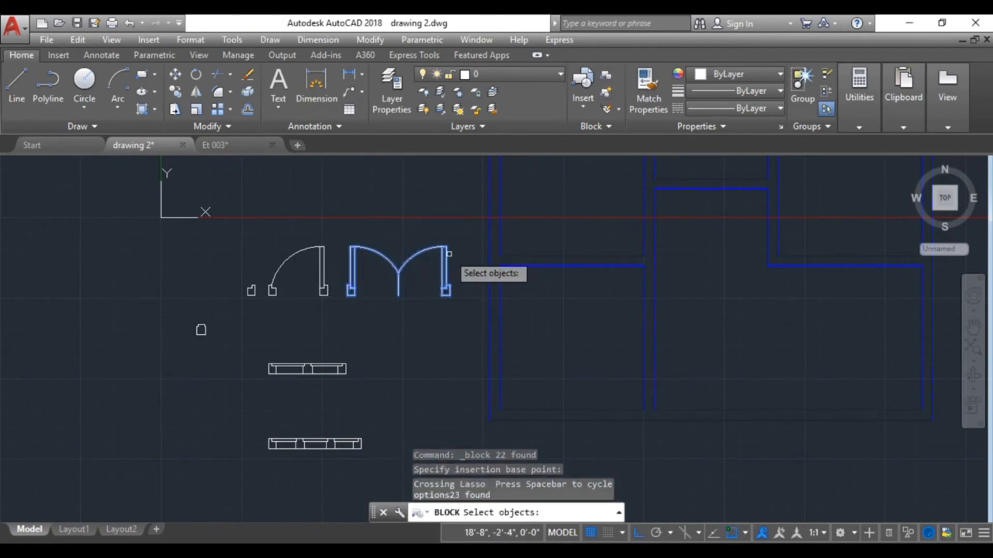
pyautogui.press('Return')
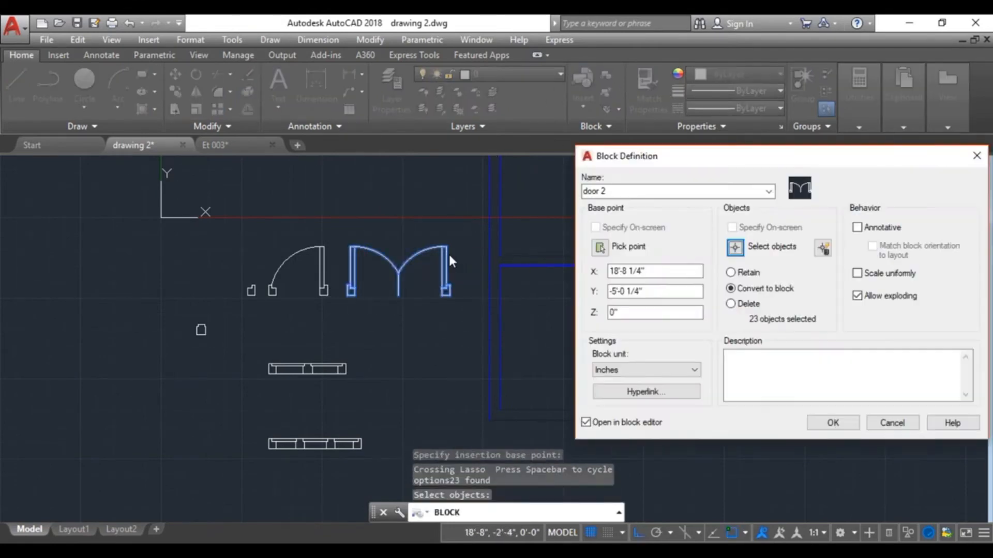
pyautogui.click(833, 422)
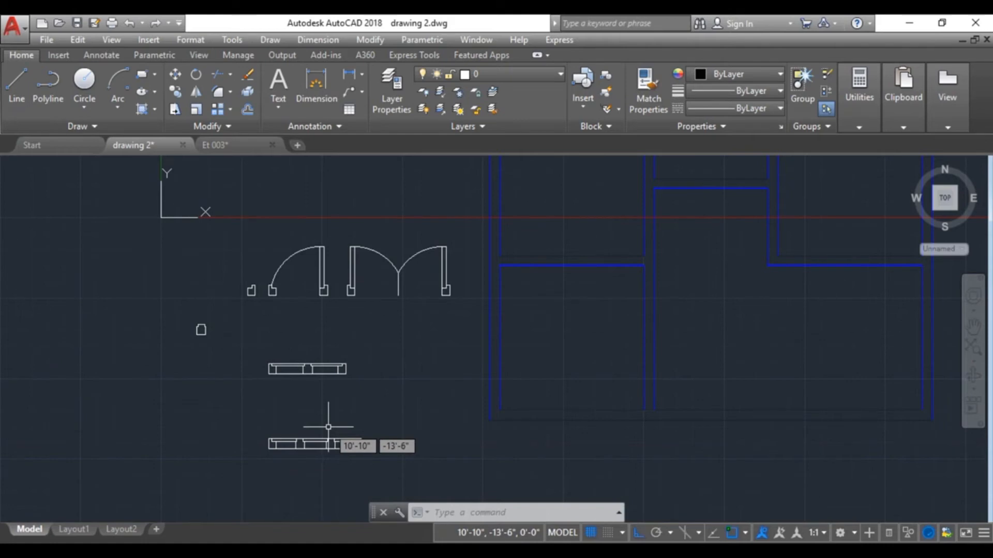
# Define the 5' window as a block named "window 1" with its base point at the window's lower-right corner.
pyautogui.moveTo(362, 343); pyautogui.dragTo(264, 409)
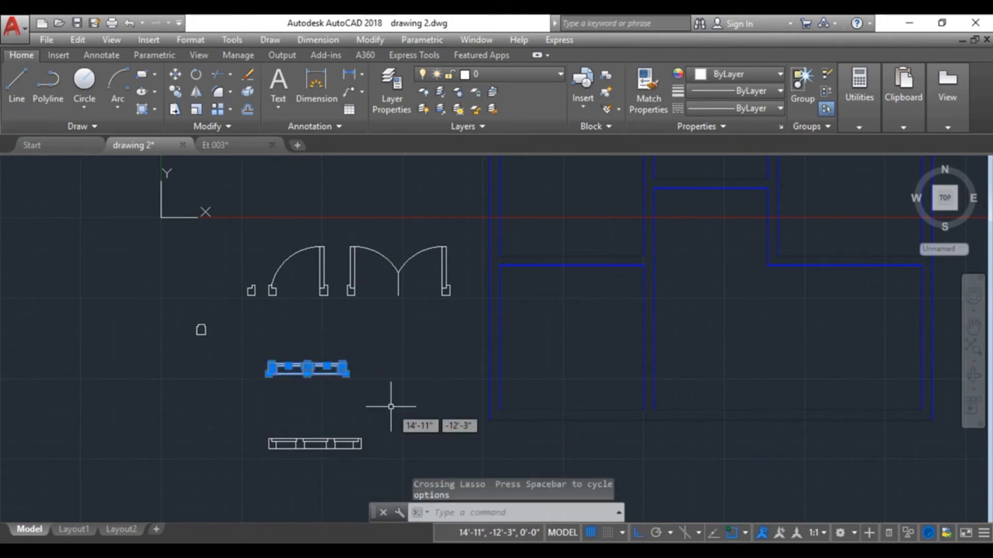
pyautogui.click(609, 74)
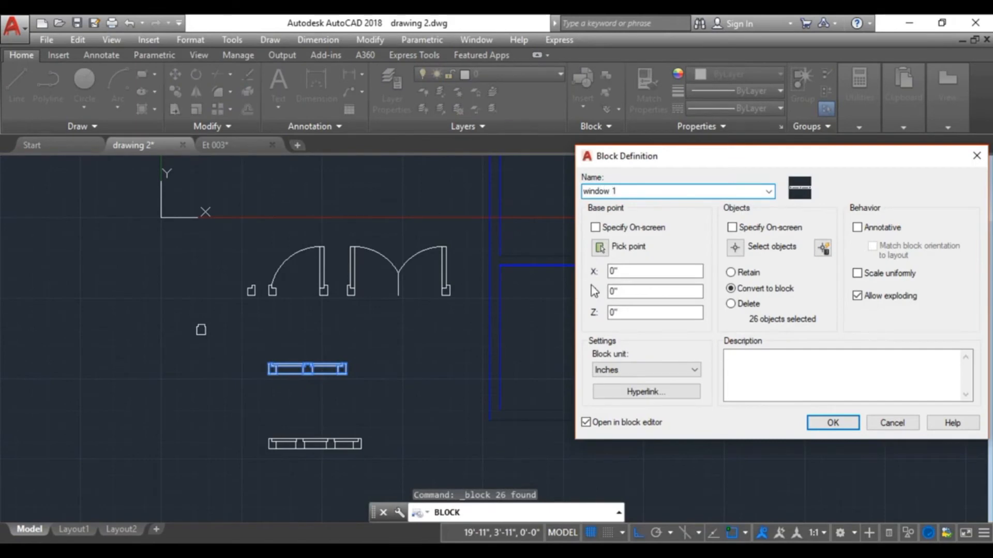
pyautogui.click(601, 248)
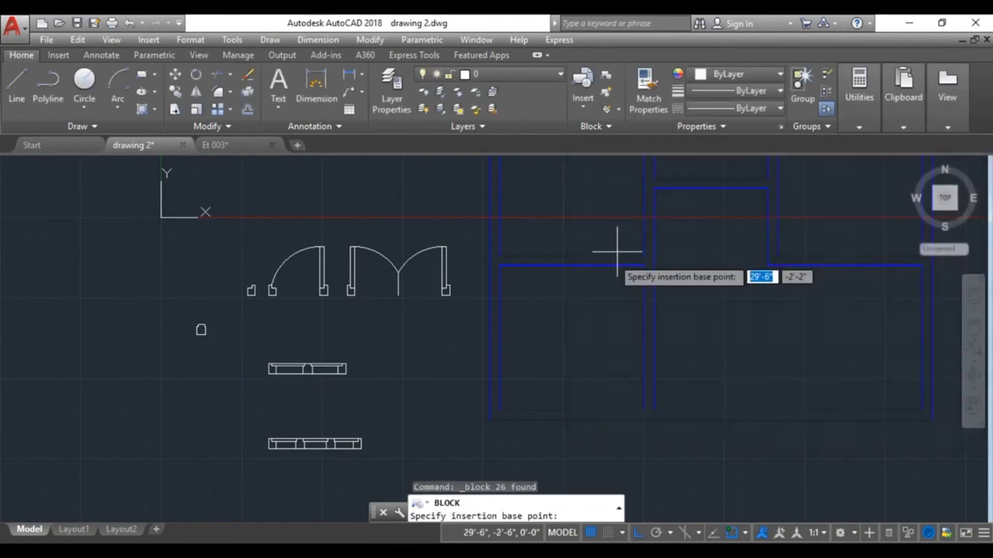
pyautogui.click(346, 373)
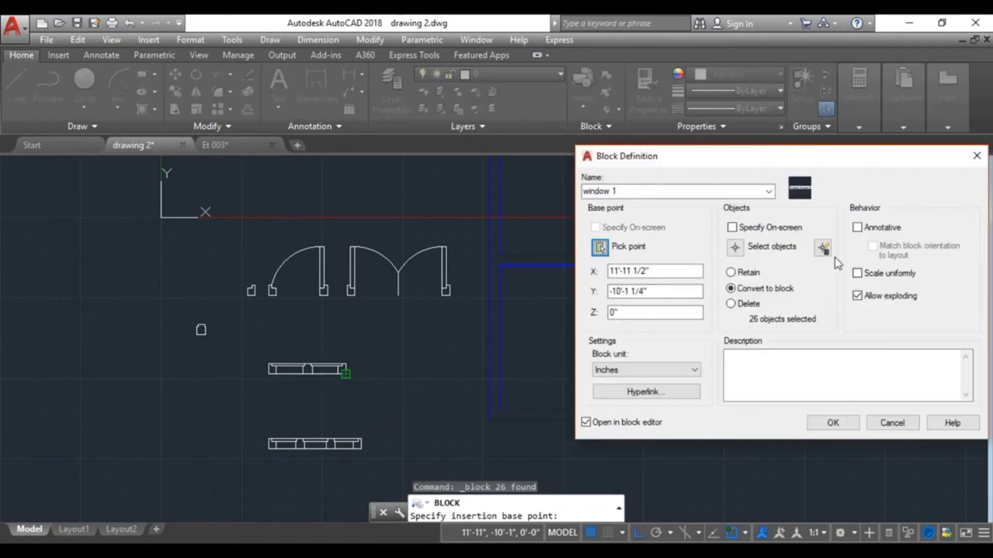
pyautogui.click(735, 248)
pyautogui.moveTo(369, 323)
pyautogui.mouseDown()
pyautogui.moveTo(258, 383)
pyautogui.moveTo(393, 396)
pyautogui.mouseUp()
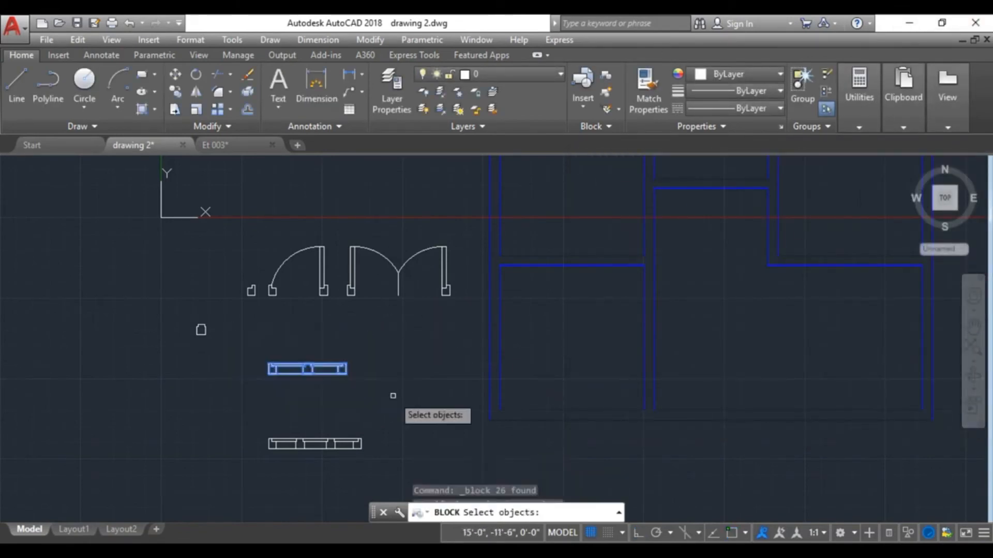
pyautogui.press('Return')
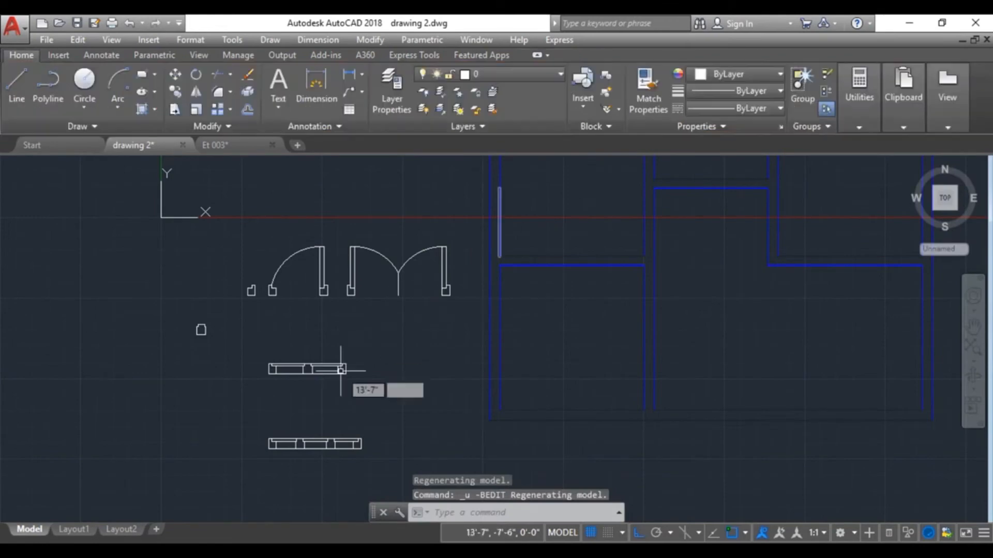
pyautogui.press('Escape')
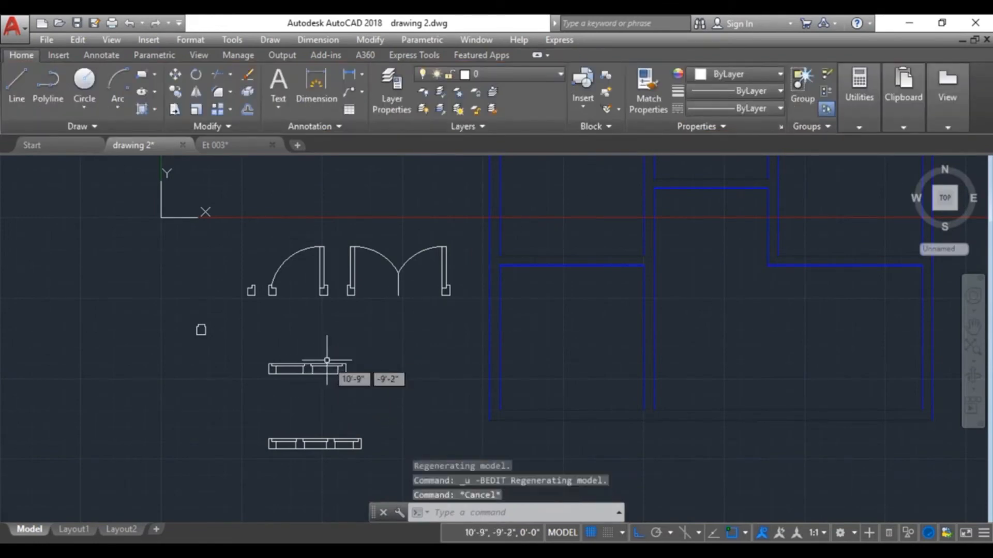
# Define the 6' window as a block named "window 2" with its base point at the window's lower-right corner.
pyautogui.moveTo(395, 405); pyautogui.dragTo(396, 478)
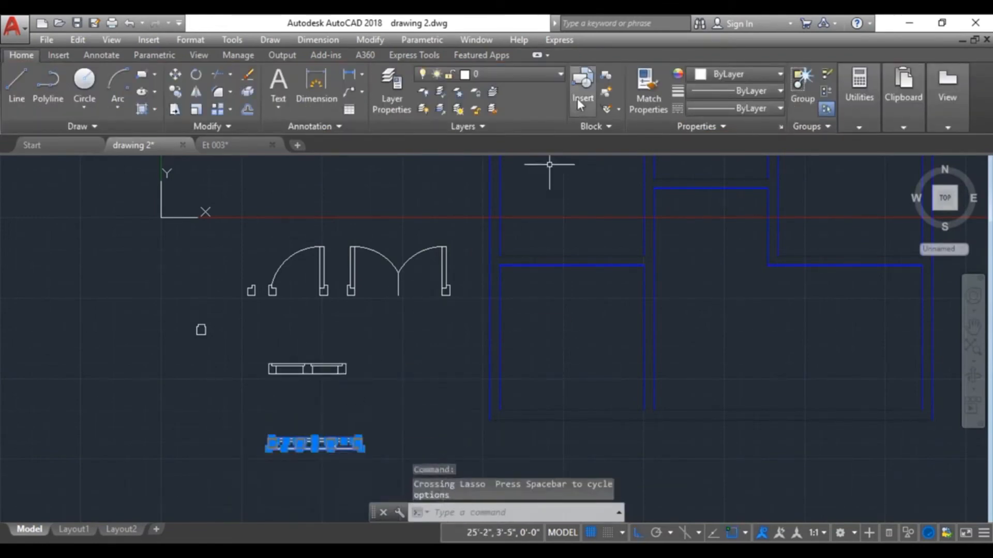
pyautogui.click(603, 78)
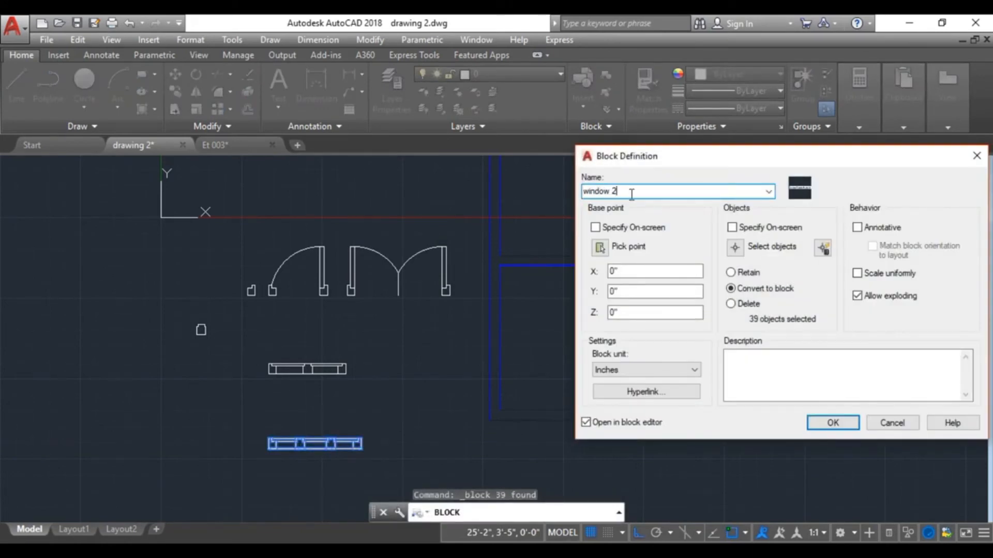
pyautogui.click(601, 247)
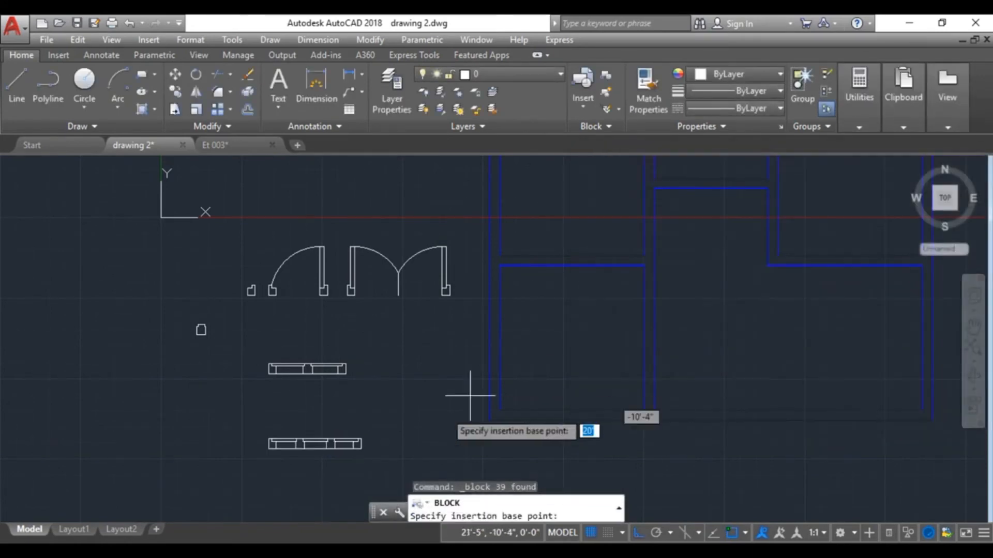
pyautogui.click(362, 448)
pyautogui.click(735, 247)
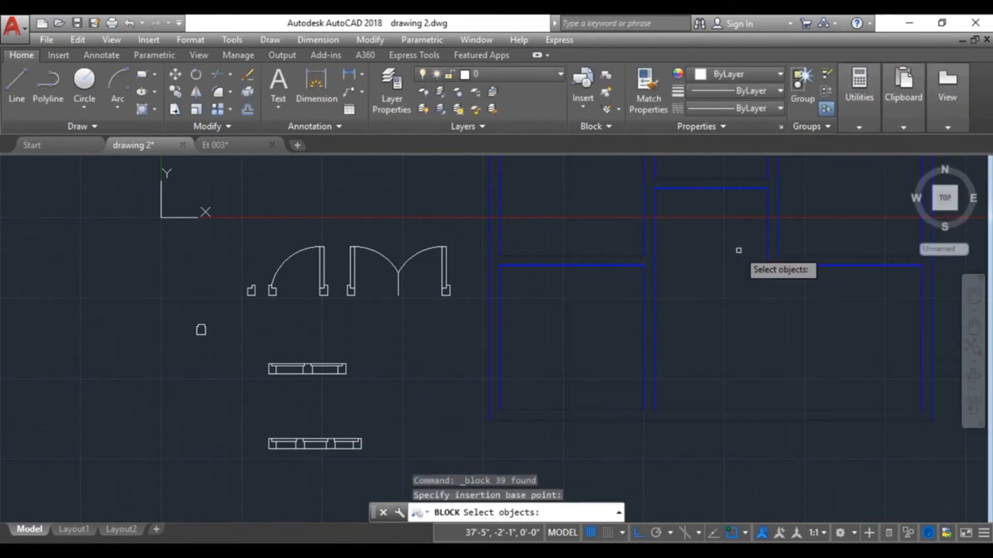
pyautogui.moveTo(387, 417)
pyautogui.mouseDown()
pyautogui.moveTo(321, 466)
pyautogui.moveTo(382, 453)
pyautogui.mouseUp()
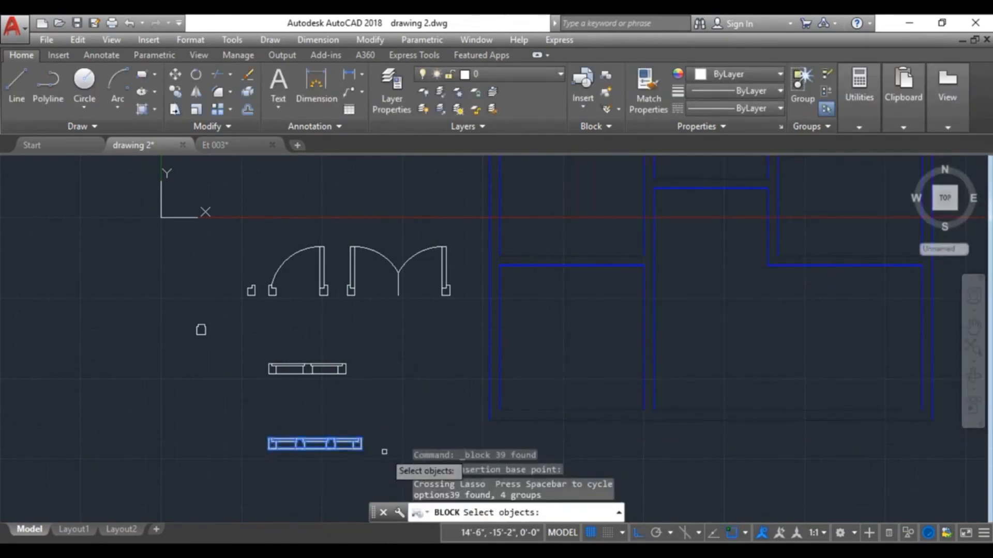
pyautogui.press('Return')
pyautogui.click(832, 423)
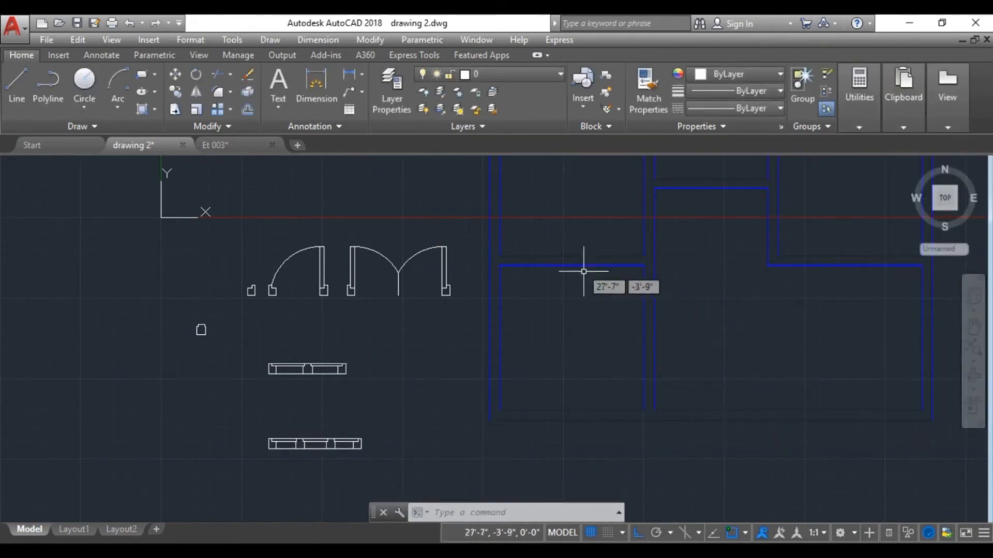
# Insert a copy of the "door 1" block just below the double door, outside the floor plan.
pyautogui.click(579, 113)
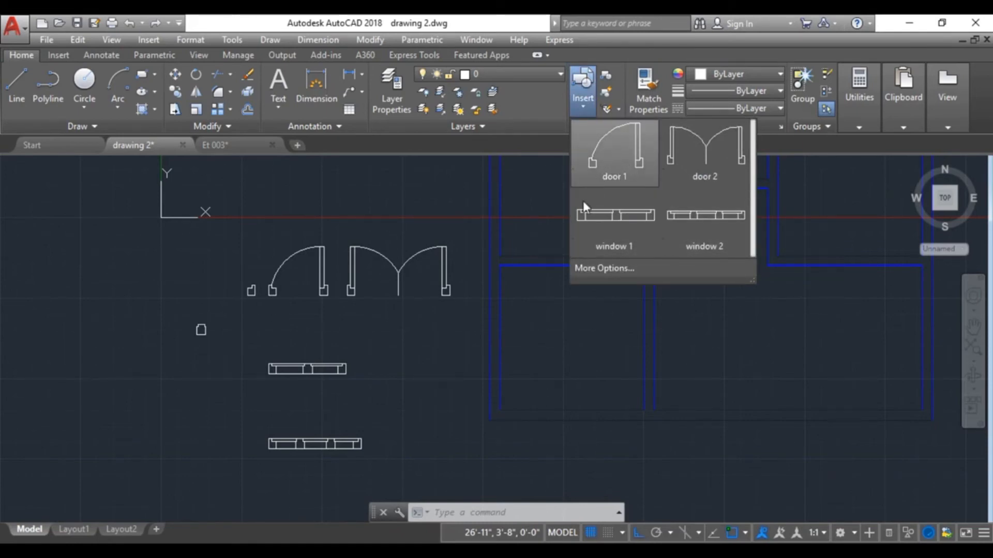
pyautogui.click(637, 165)
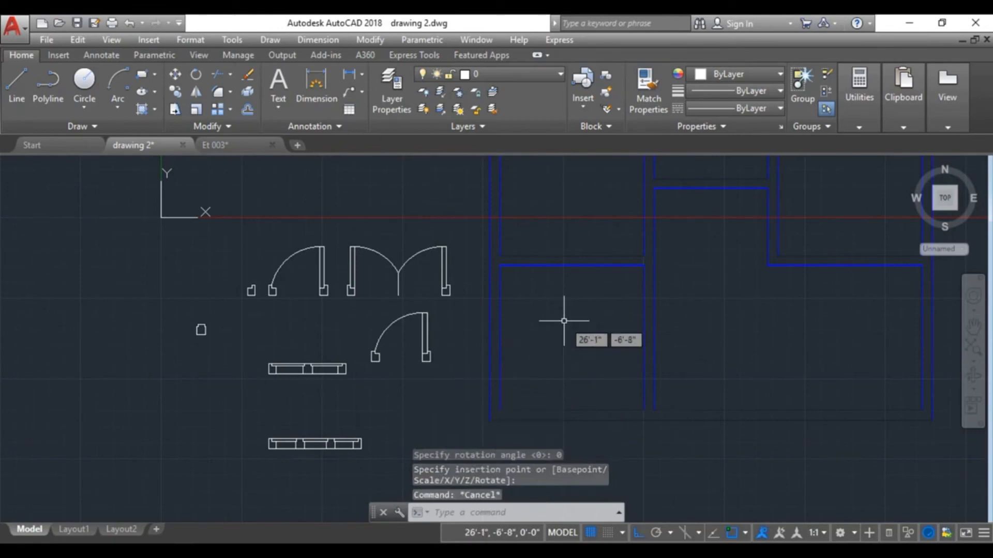
pyautogui.scroll(-2, 411, 368)
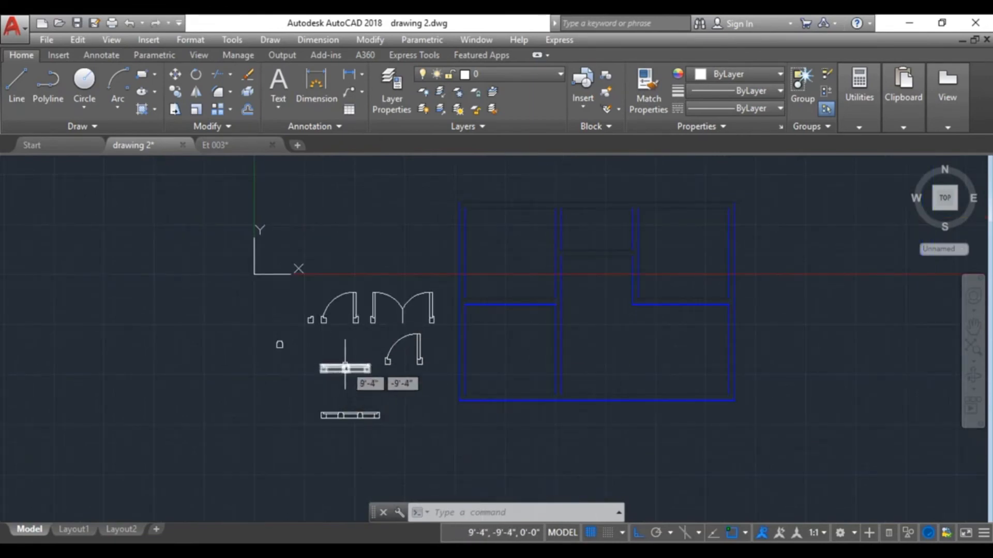
# Create a layer named "window" with index color 50.
pyautogui.click(343, 314)
pyautogui.click(405, 104)
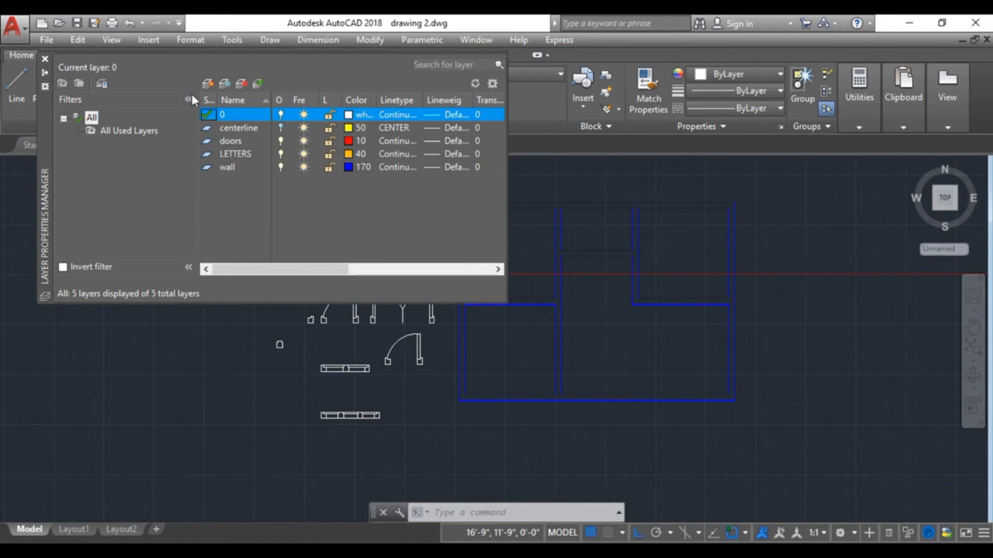
pyautogui.click(203, 84)
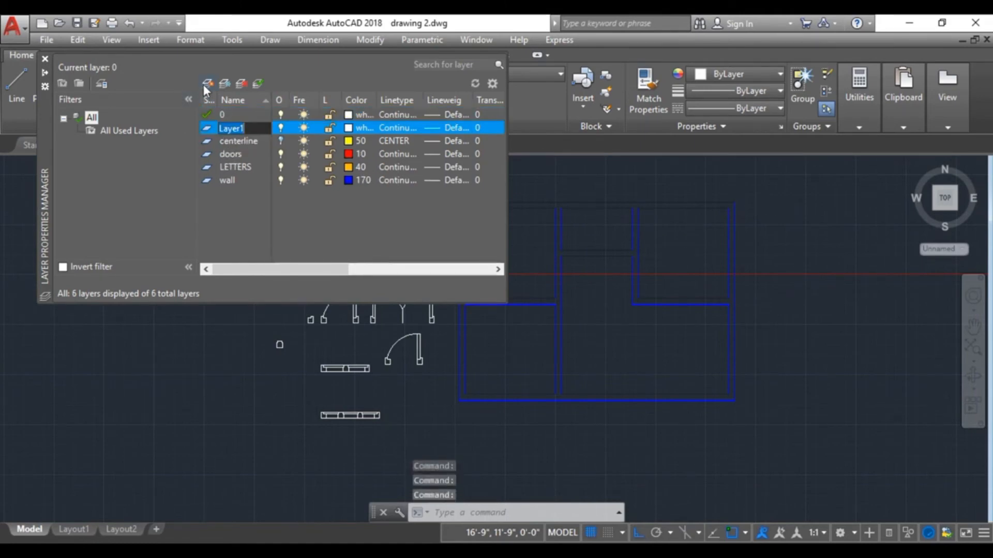
pyautogui.write('window')
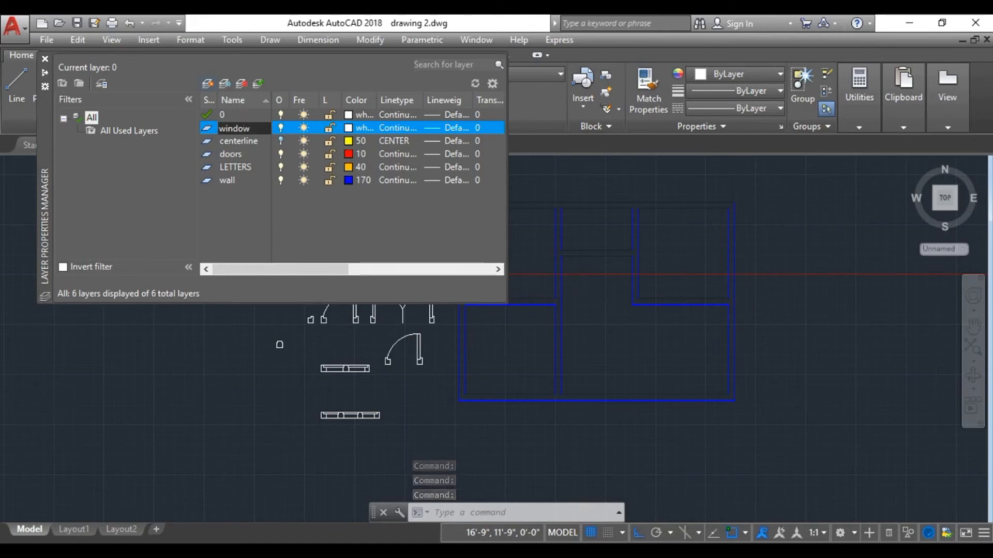
pyautogui.click(349, 128)
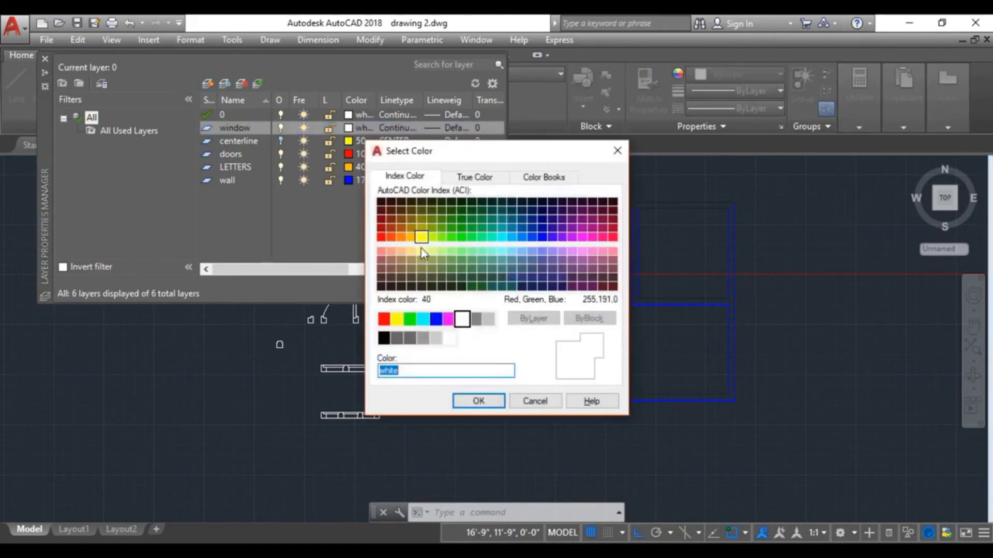
pyautogui.click(421, 237)
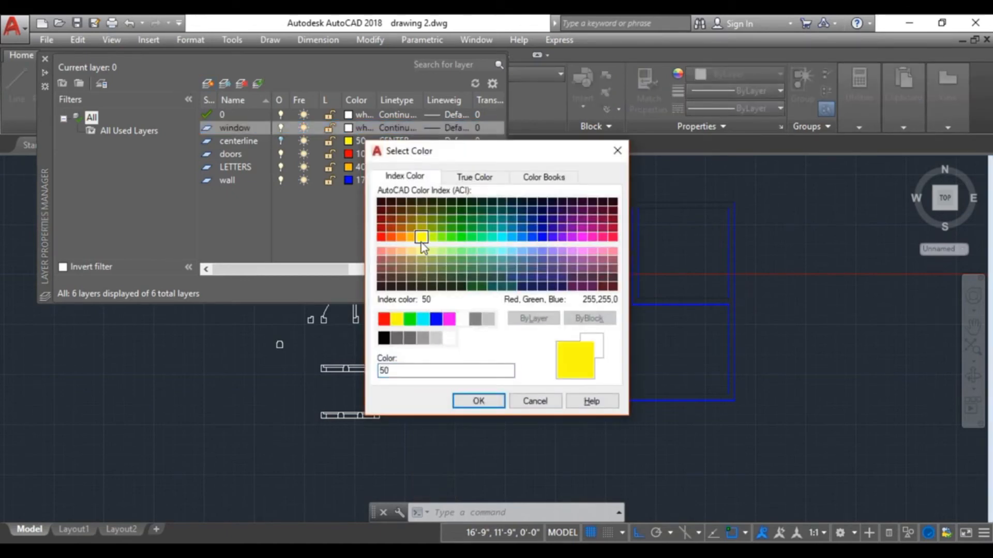
pyautogui.click(479, 401)
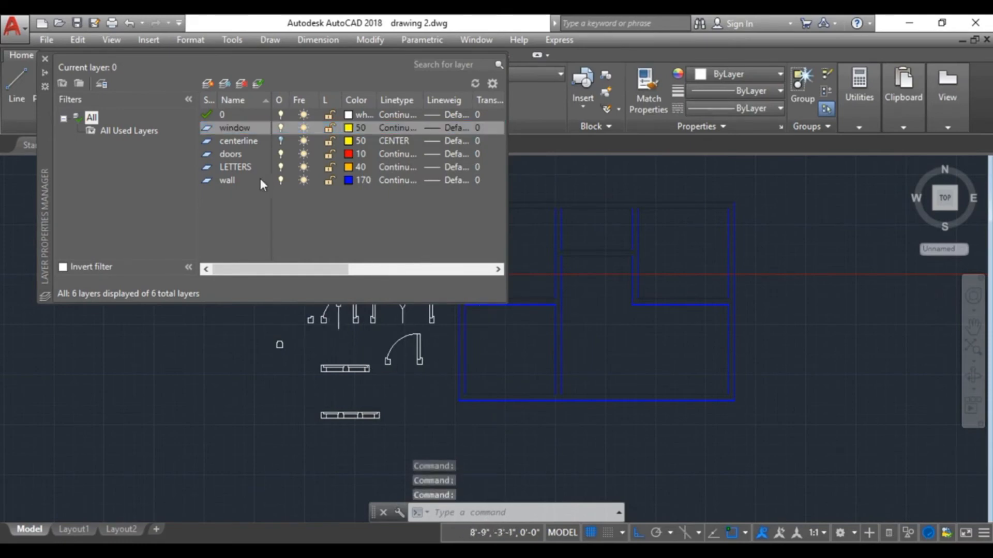
pyautogui.click(45, 58)
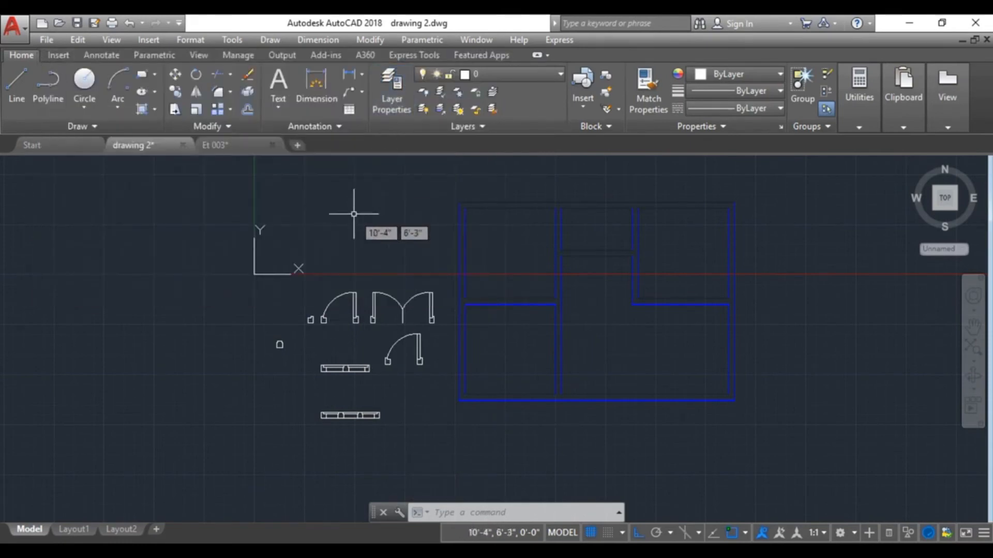
# Assign both single-door blocks and the double-door block to the "doors" layer.
pyautogui.click(356, 311)
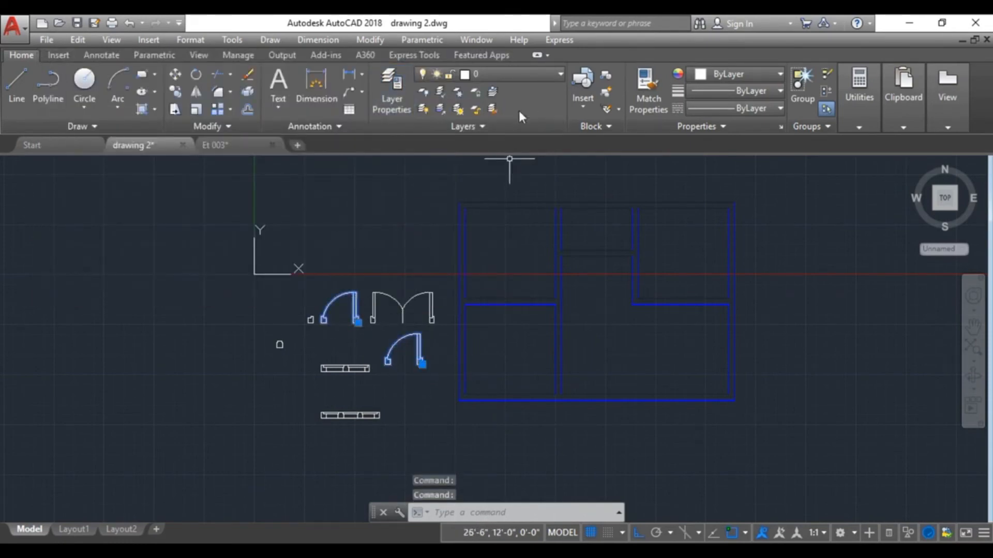
pyautogui.click(560, 74)
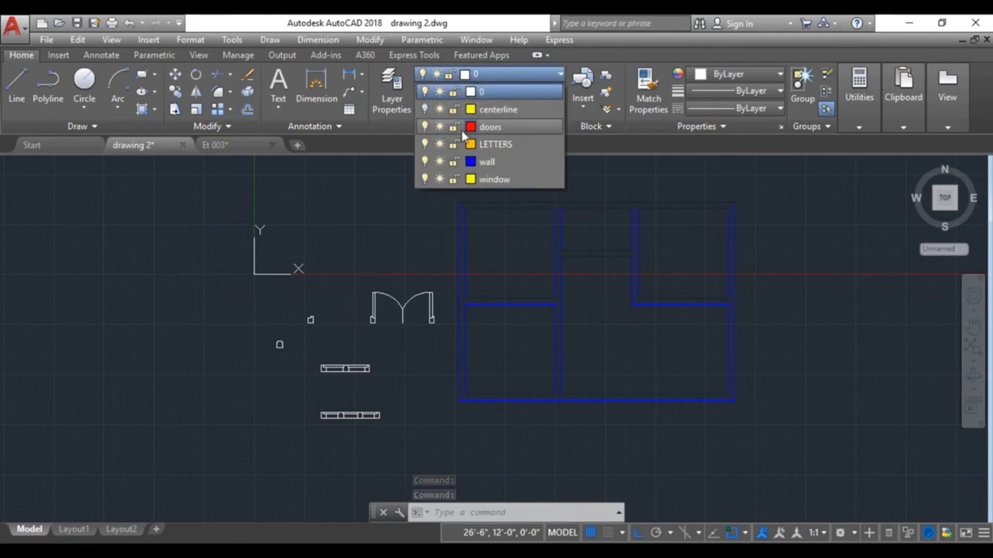
pyautogui.click(482, 126)
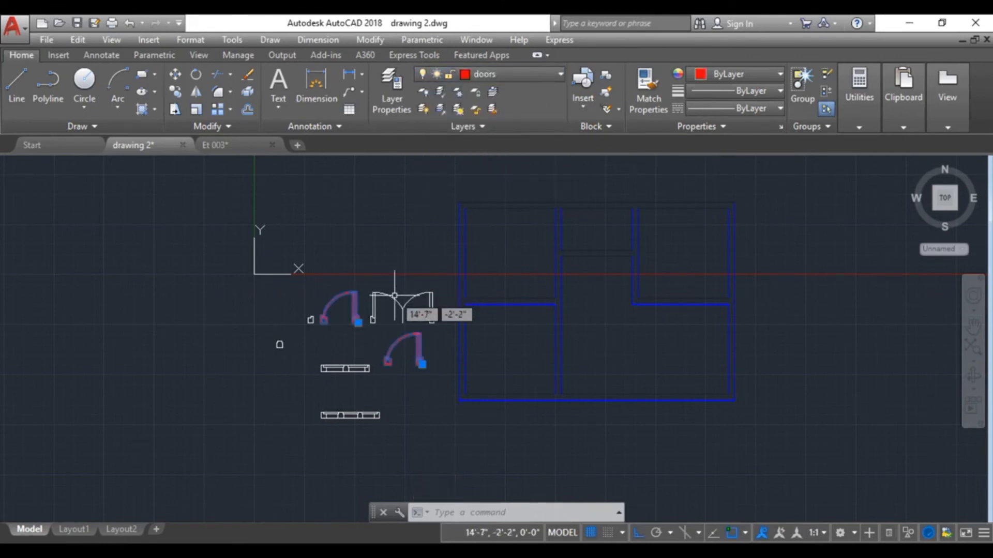
pyautogui.click(554, 69)
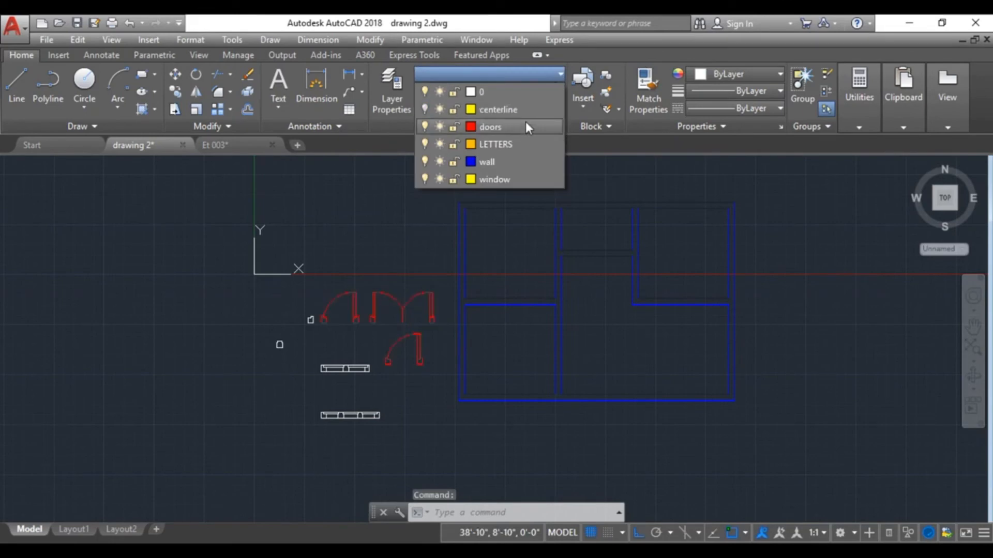
pyautogui.click(525, 124)
pyautogui.press('Escape')
# Assign the 5' and 6' window blocks to the "window" layer.
pyautogui.click(345, 368)
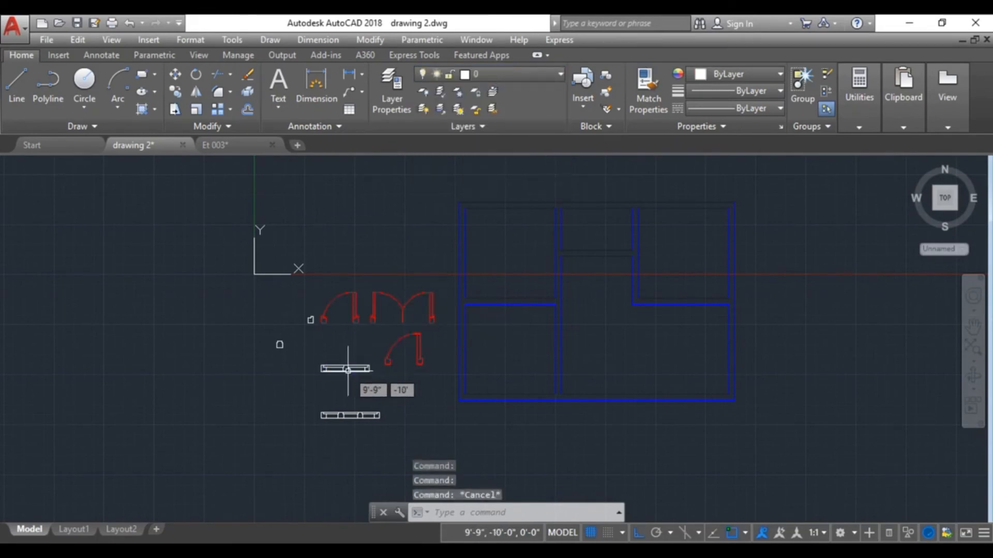
pyautogui.click(351, 415)
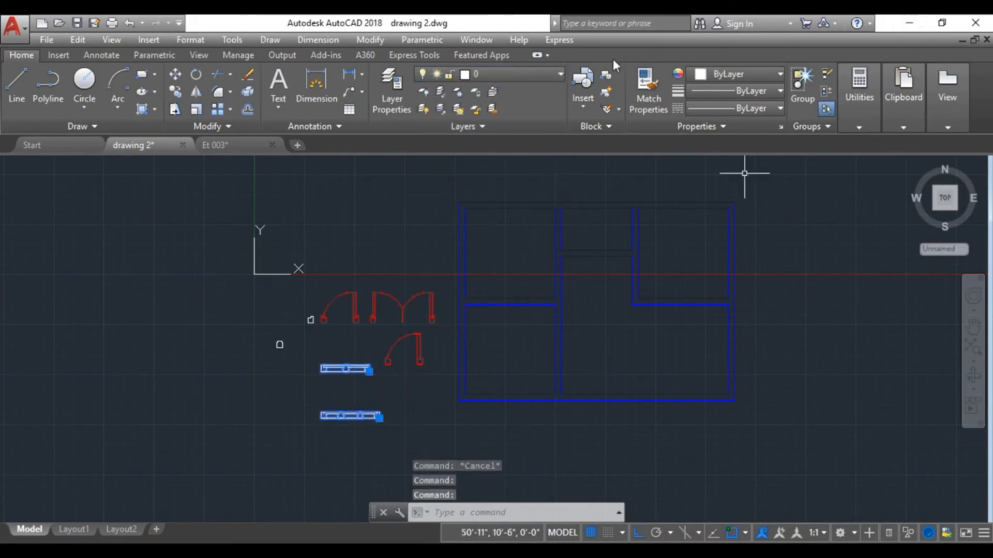
pyautogui.click(561, 72)
pyautogui.click(488, 179)
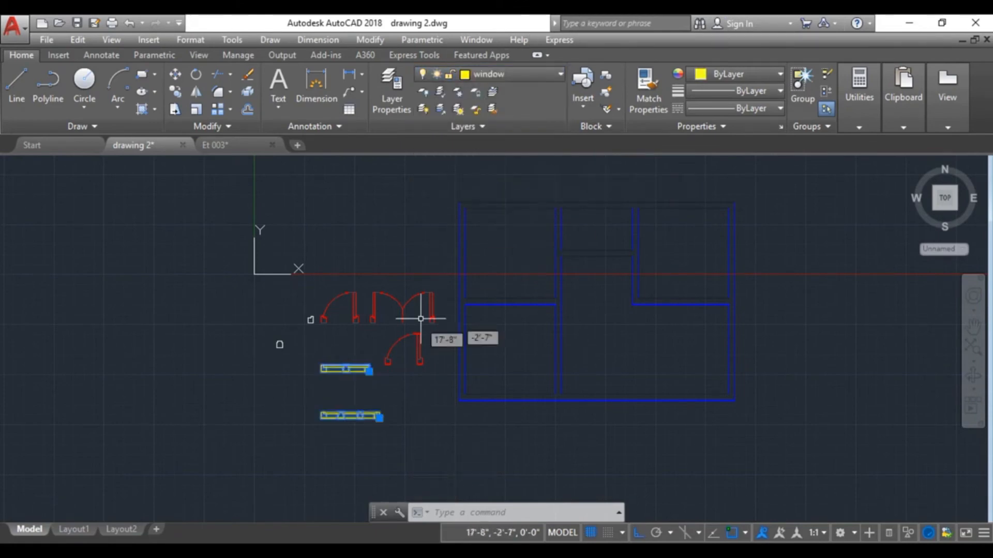
pyautogui.press('Escape')
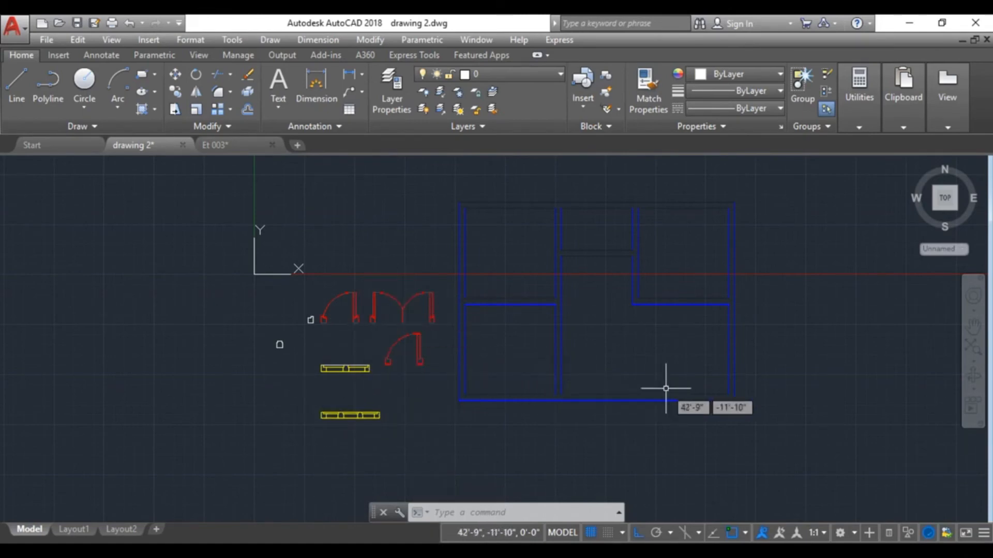
# Move the double door by its lower-right jamb corner onto the bottom exterior wall of the large lower-right room.
pyautogui.scroll(2, 431, 315)
pyautogui.moveTo(430, 315); pyautogui.dragTo(161, 244, button='middle')
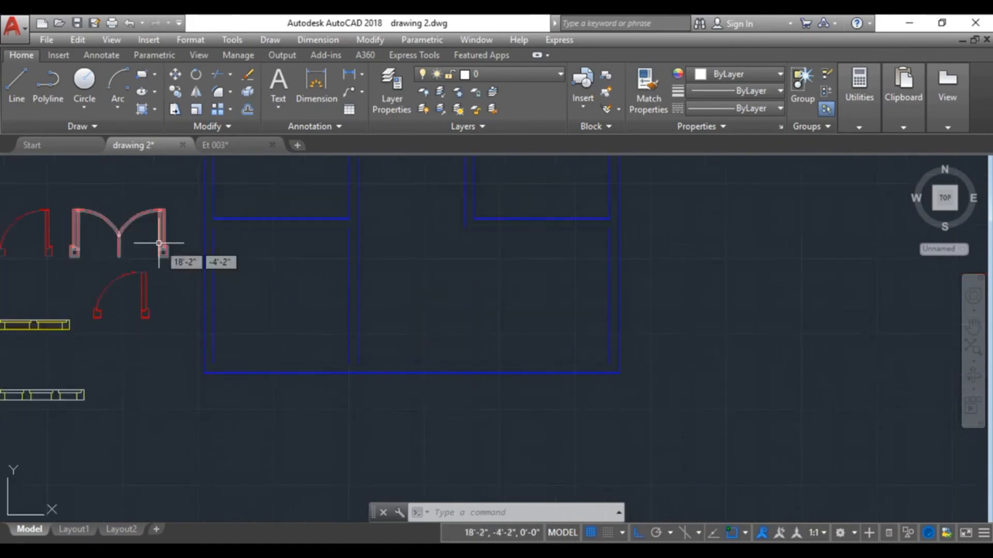
pyautogui.click(162, 244)
pyautogui.click(176, 77)
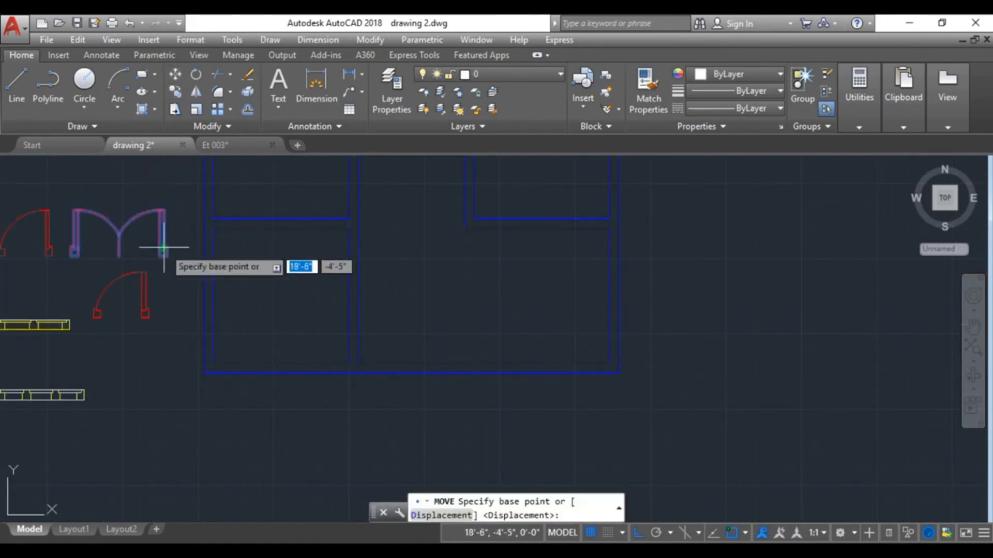
pyautogui.click(166, 256)
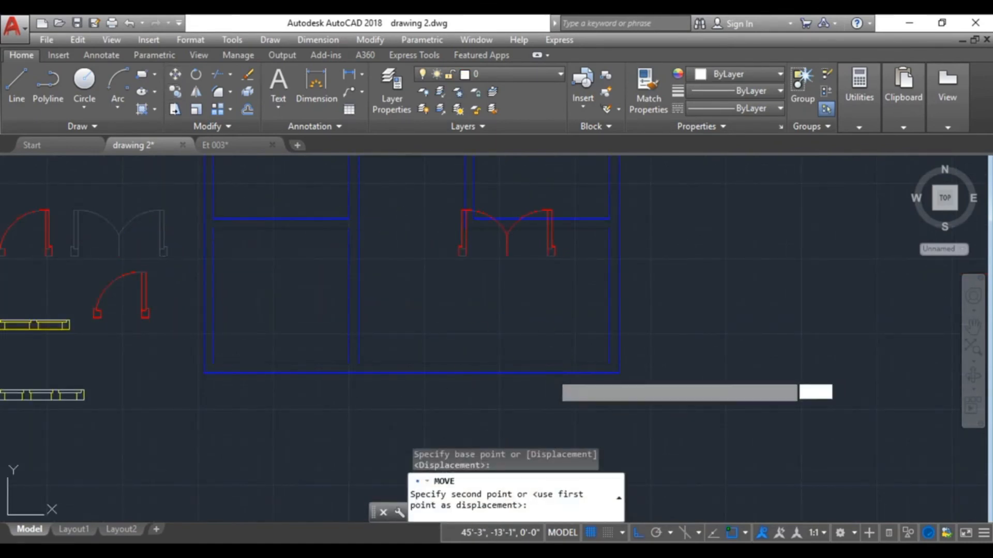
pyautogui.click(551, 372)
pyautogui.press('Escape')
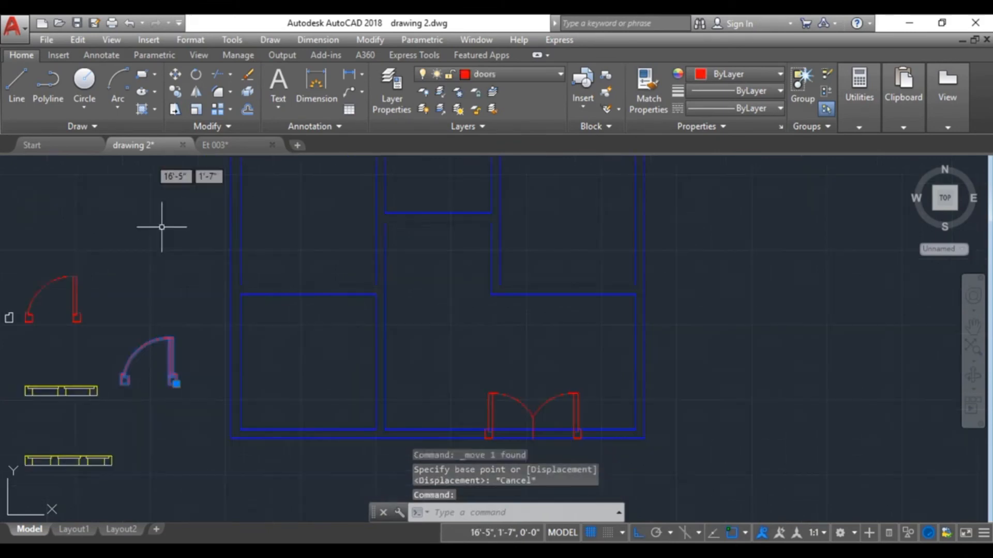
# Move the inserted single door by its lower-right jamb onto the bottom wall of the upper-right room.
pyautogui.click(175, 75)
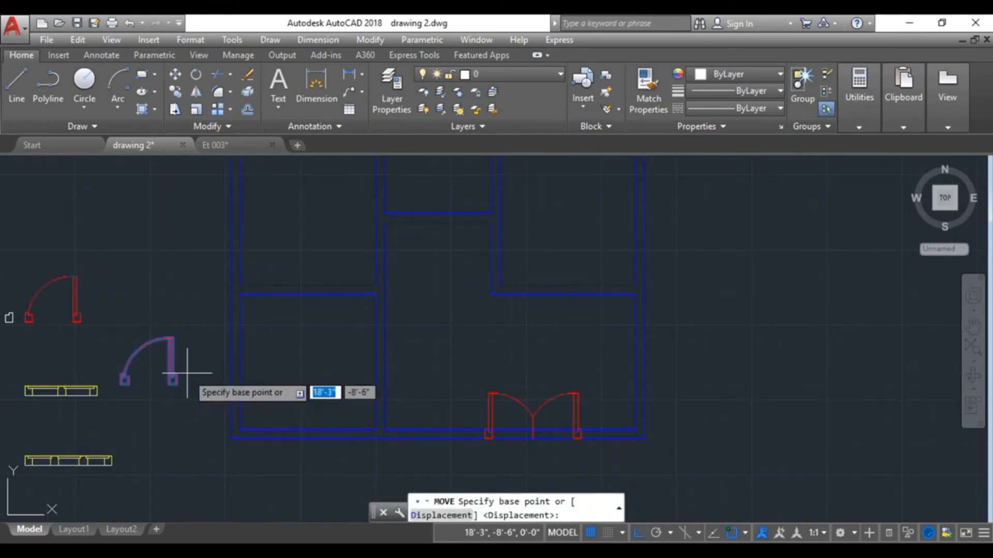
pyautogui.click(168, 384)
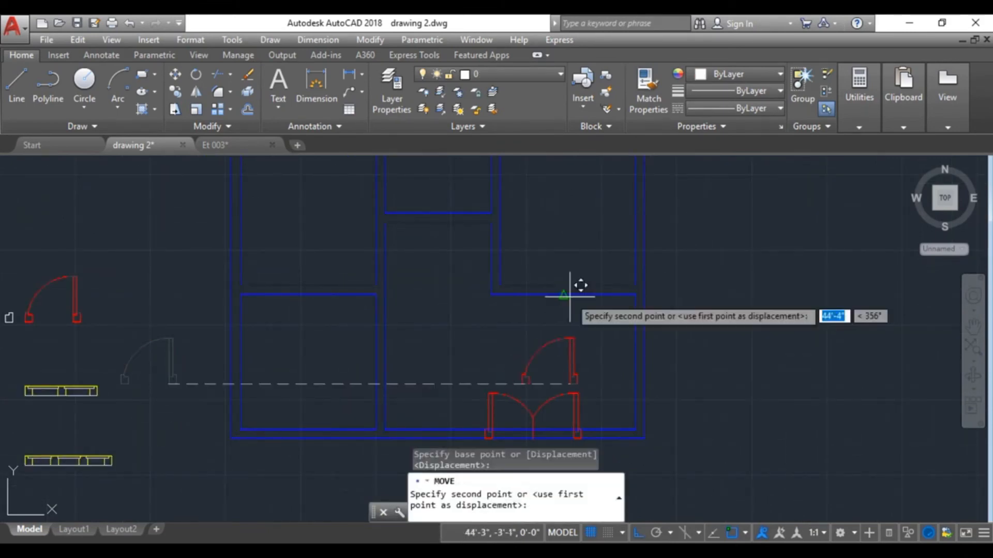
pyautogui.click(590, 295)
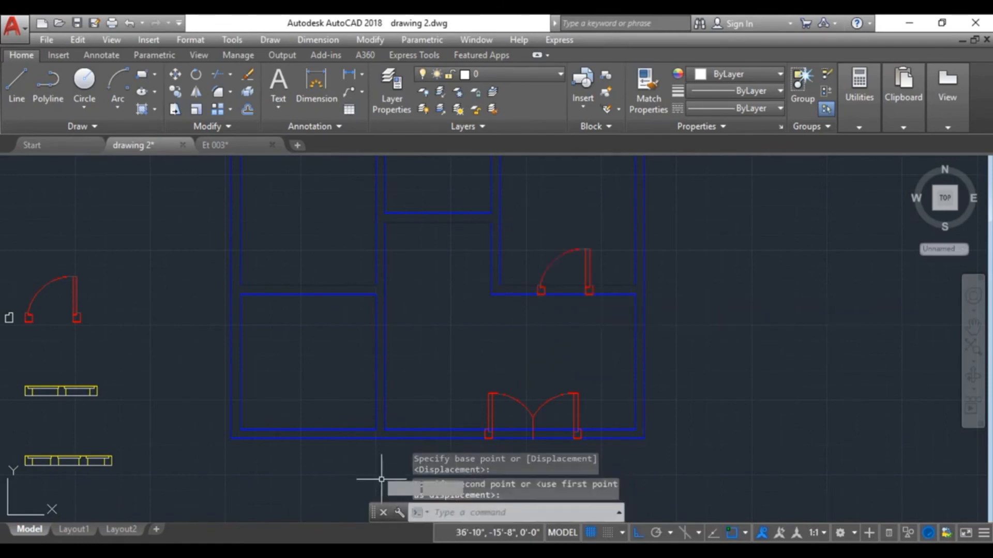
# Rotate the remaining single door beside the plan a quarter turn counterclockwise.
pyautogui.scroll(-3, 571, 290)
pyautogui.click(263, 292)
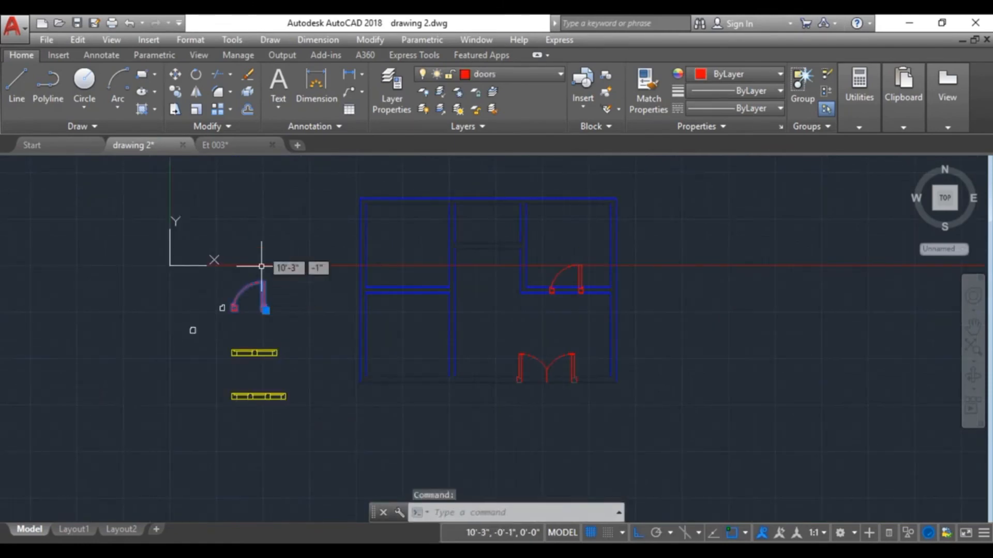
pyautogui.click(197, 74)
pyautogui.click(263, 267)
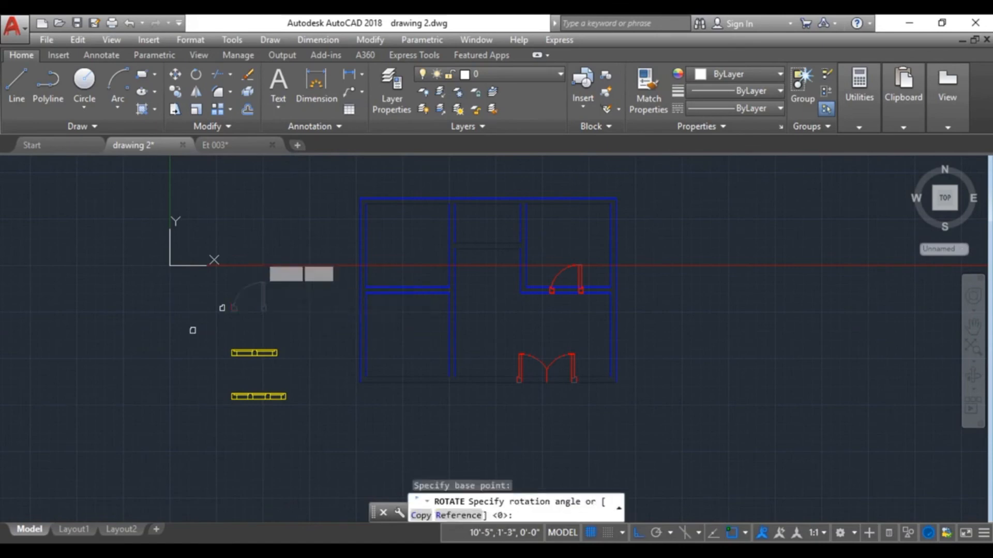
pyautogui.click(272, 291)
# Copy the rotated single door onto the interior walls closing the lower-left and upper-left rooms toward the centre of the plan.
pyautogui.click(287, 282)
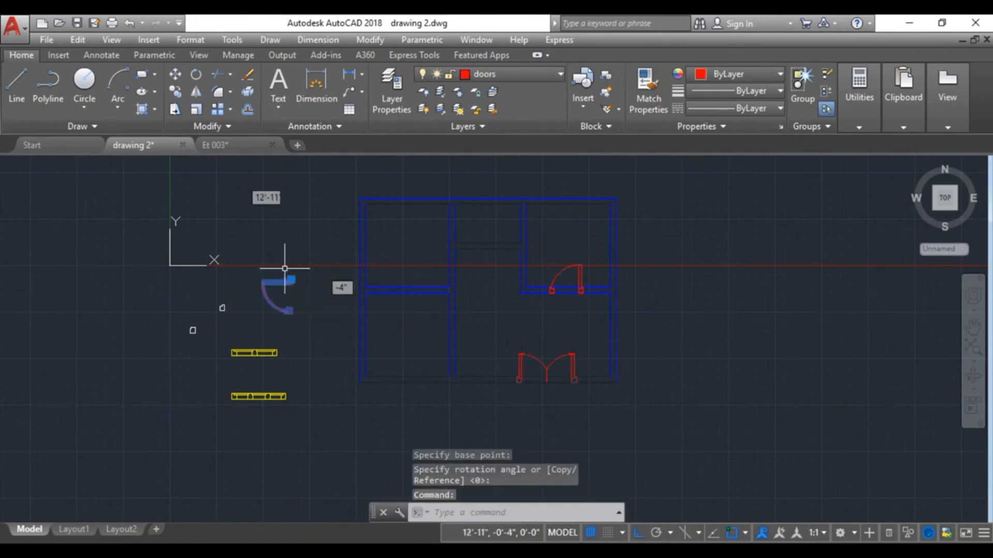
pyautogui.click(175, 92)
pyautogui.scroll(4, 323, 353)
pyautogui.click(239, 166)
pyautogui.scroll(-4, 599, 324)
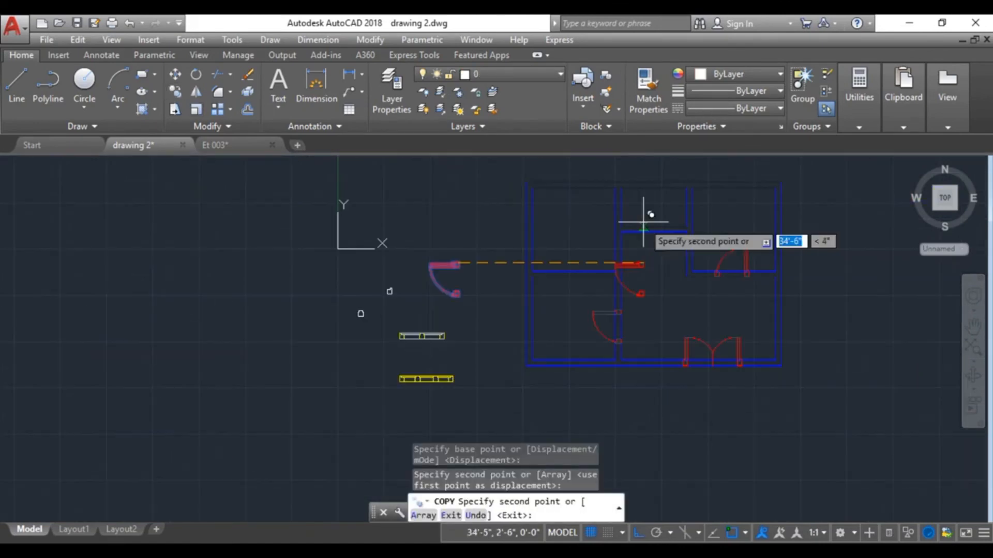
pyautogui.scroll(4, 623, 215)
pyautogui.click(607, 270)
pyautogui.click(710, 358)
pyautogui.press('Escape')
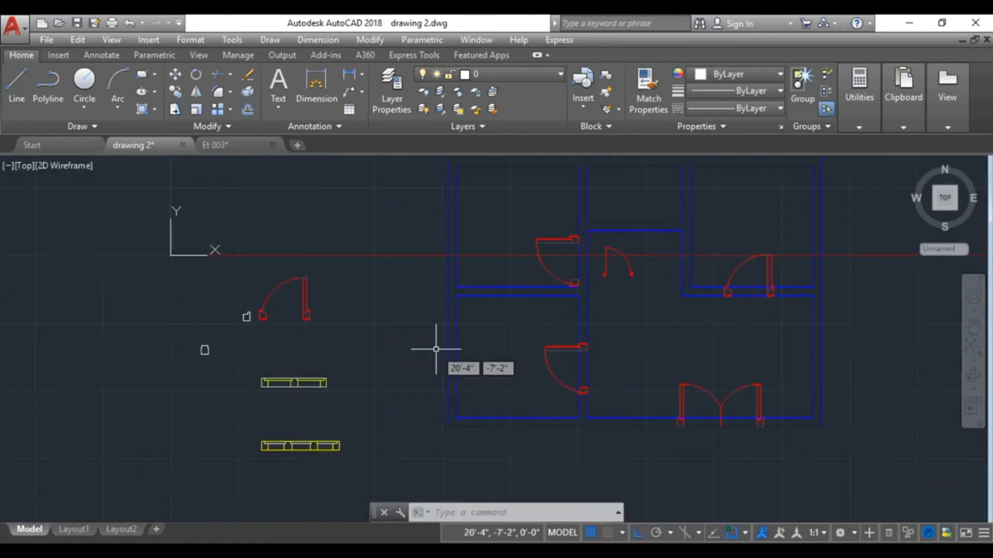
# Move the small door by its lower-right jamb onto the bottom wall of the small upper-middle room.
pyautogui.click(625, 274)
pyautogui.click(175, 74)
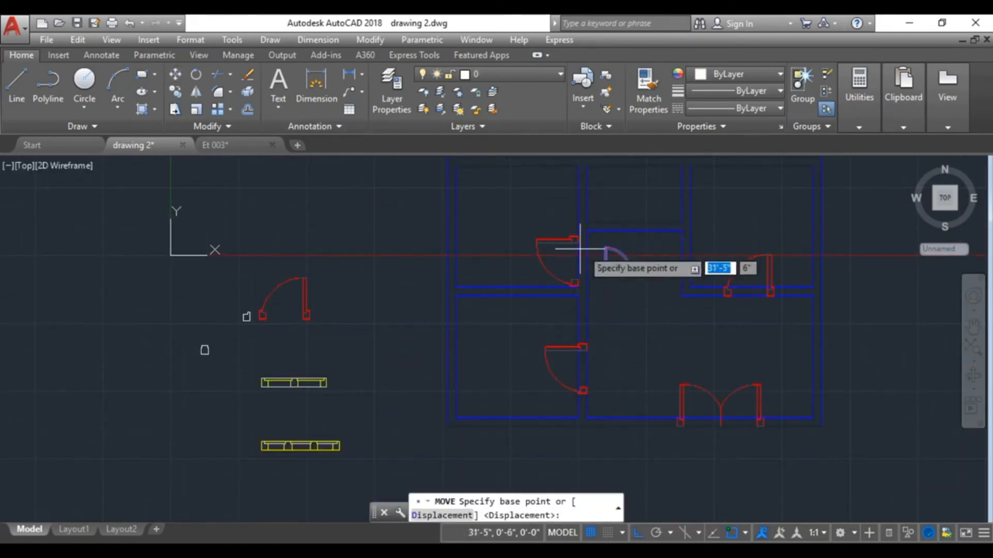
pyautogui.scroll(4, 623, 272)
pyautogui.click(627, 267)
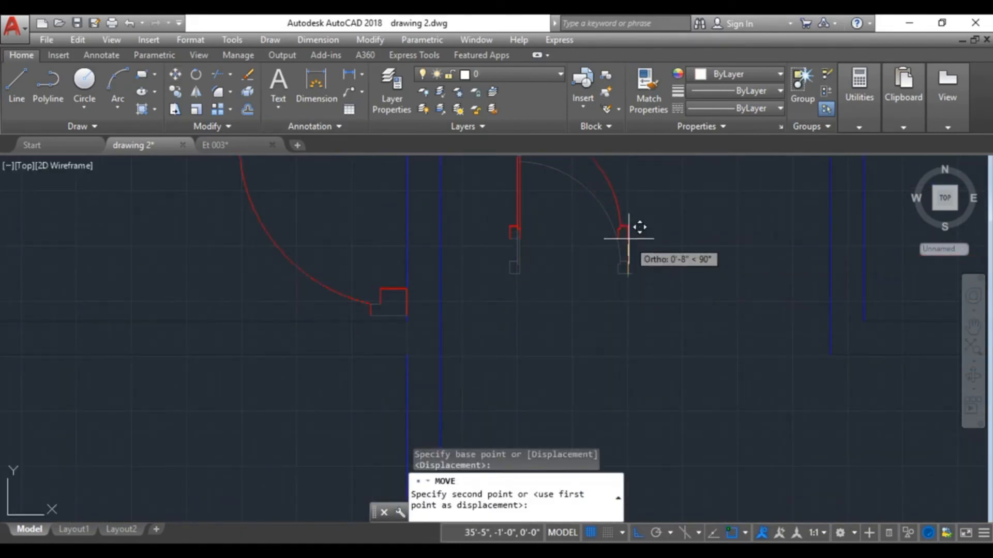
pyautogui.scroll(-2, 651, 201)
pyautogui.click(669, 168)
pyautogui.scroll(-4, 662, 258)
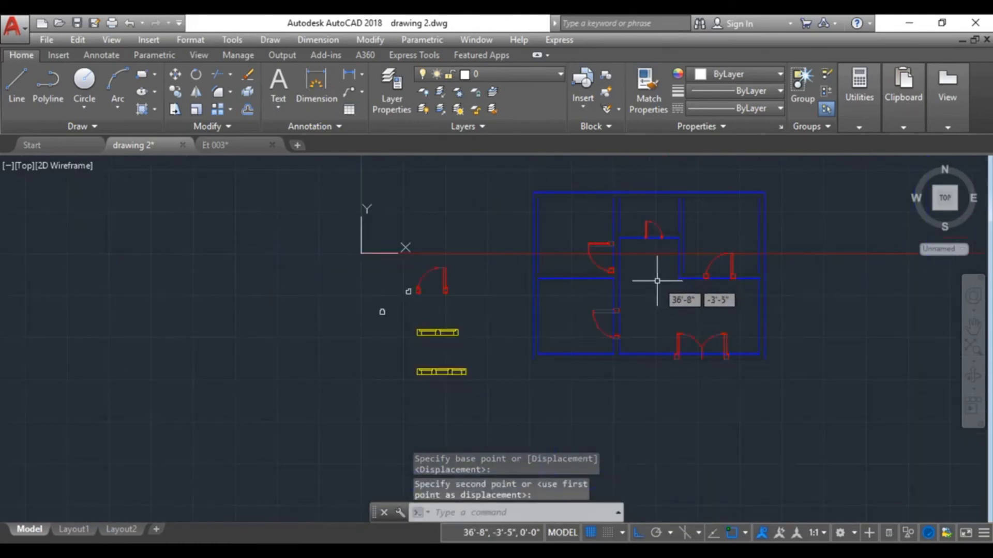
# Copy the two-pane window onto the bottom wall of the lower-left room and the top walls of the upper-right and upper-left rooms.
pyautogui.click(448, 332)
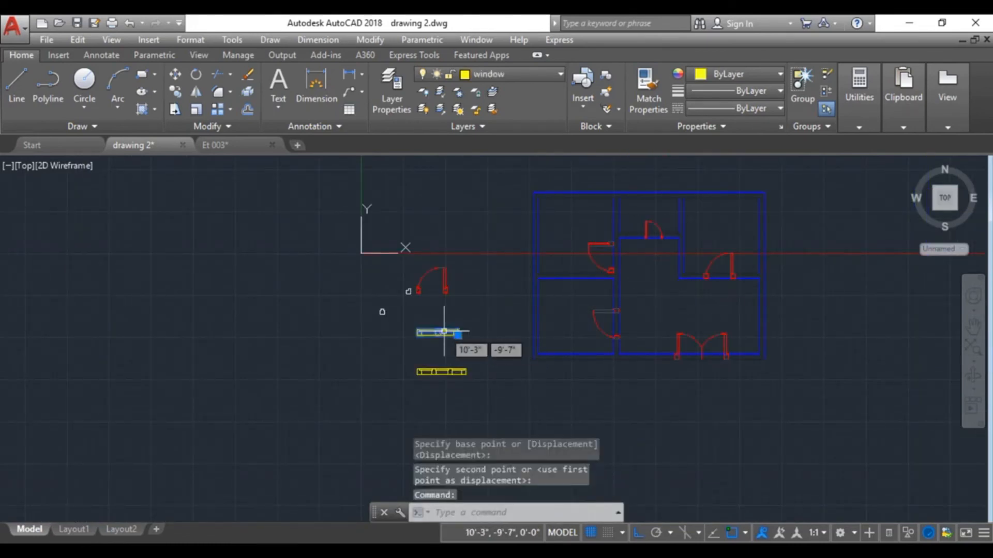
pyautogui.scroll(4, 432, 338)
pyautogui.click(177, 94)
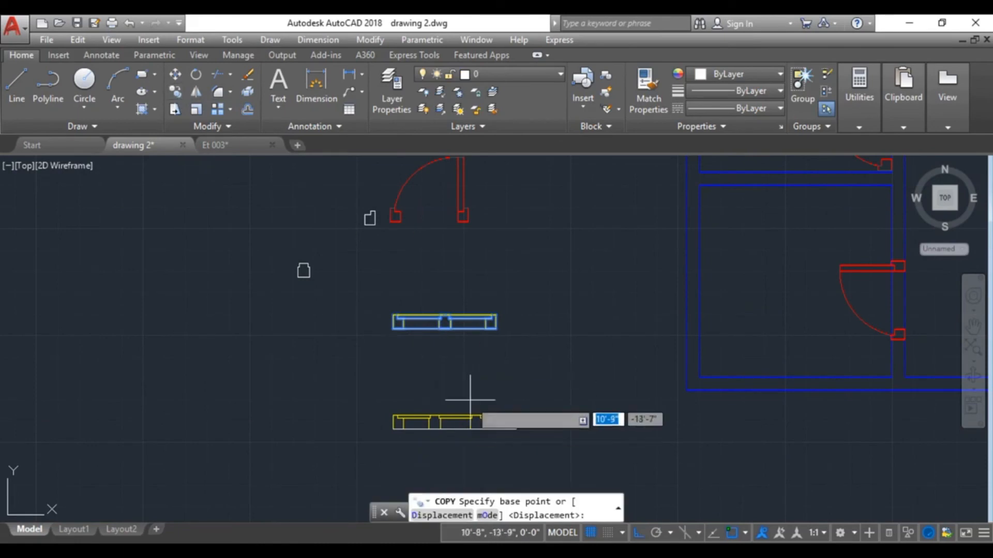
pyautogui.scroll(-5, 466, 383)
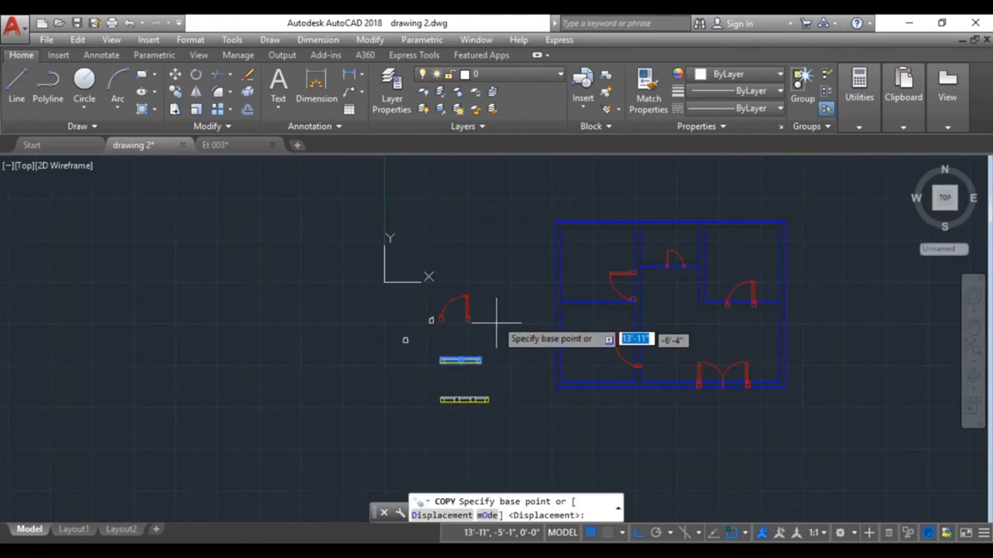
pyautogui.scroll(2, 459, 360)
pyautogui.click(460, 361)
pyautogui.click(667, 397)
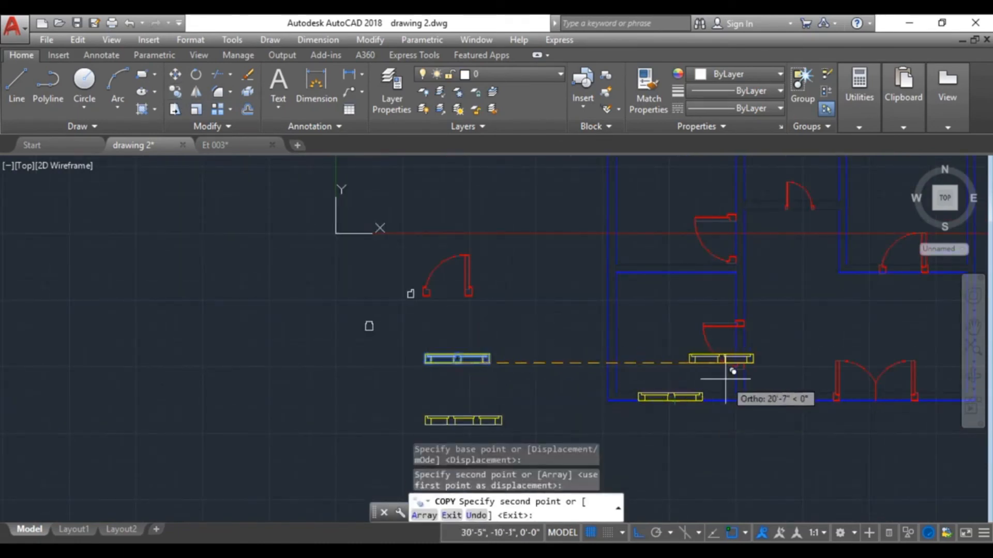
pyautogui.scroll(-2, 642, 408)
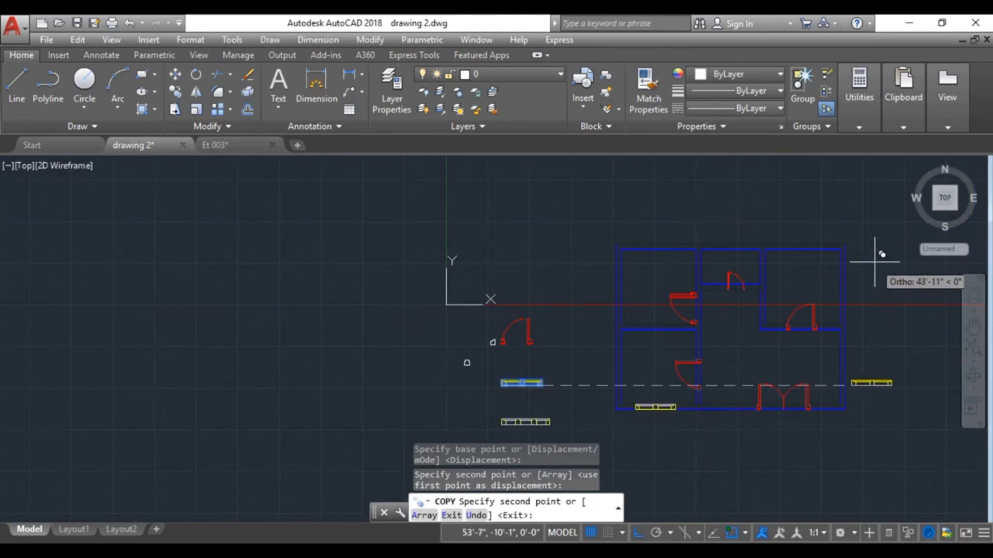
pyautogui.click(802, 249)
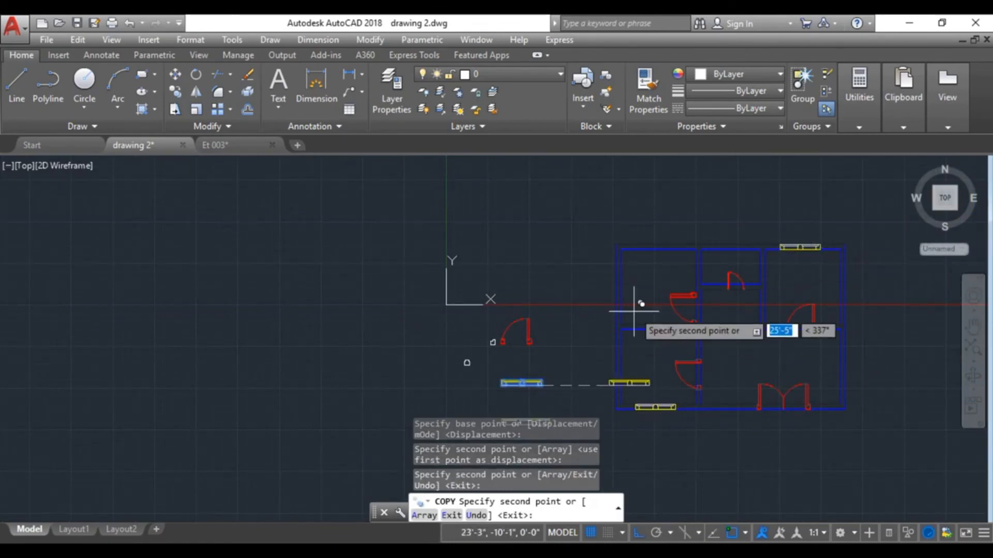
pyautogui.click(658, 250)
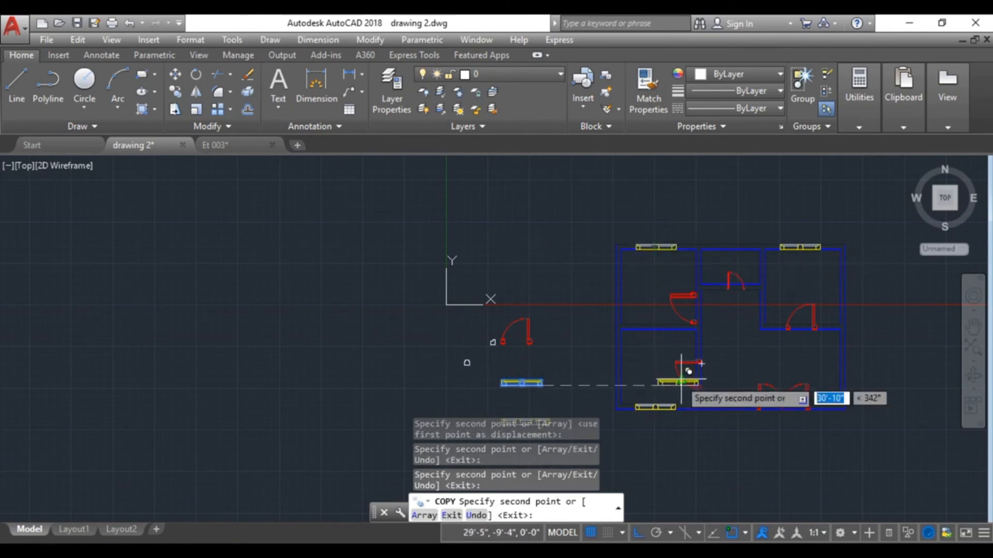
pyautogui.press('Escape')
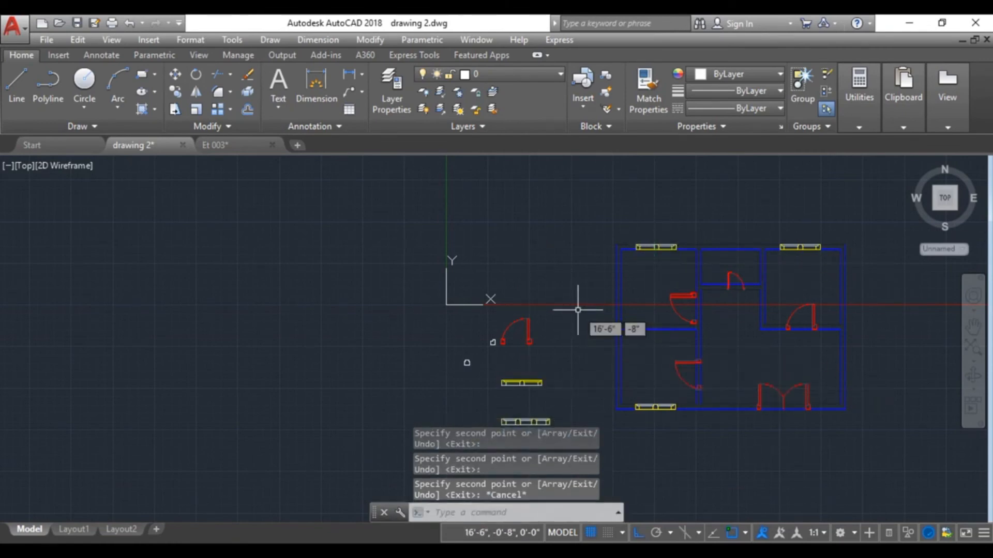
# Move the three-pane window by its bottom midpoint onto the bottom exterior wall between the lower-left room and the double door.
pyautogui.scroll(-2, 517, 336)
pyautogui.scroll(4, 546, 392)
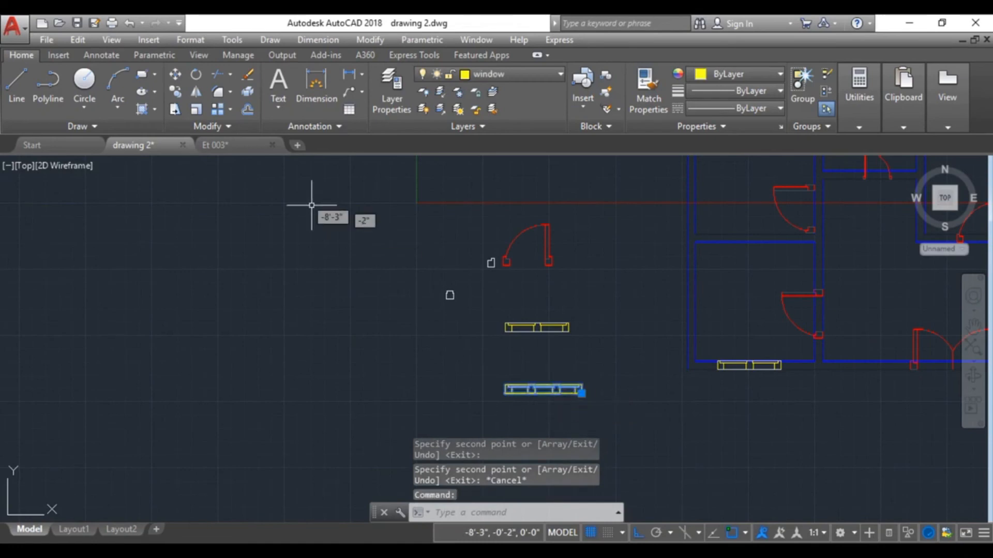
pyautogui.click(176, 74)
pyautogui.scroll(-2, 476, 306)
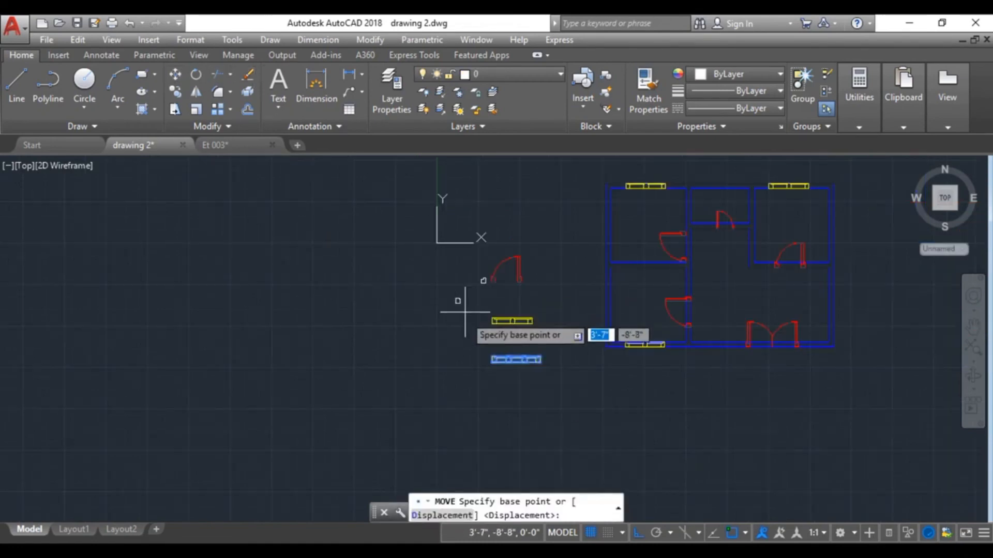
pyautogui.scroll(2, 515, 362)
pyautogui.click(515, 362)
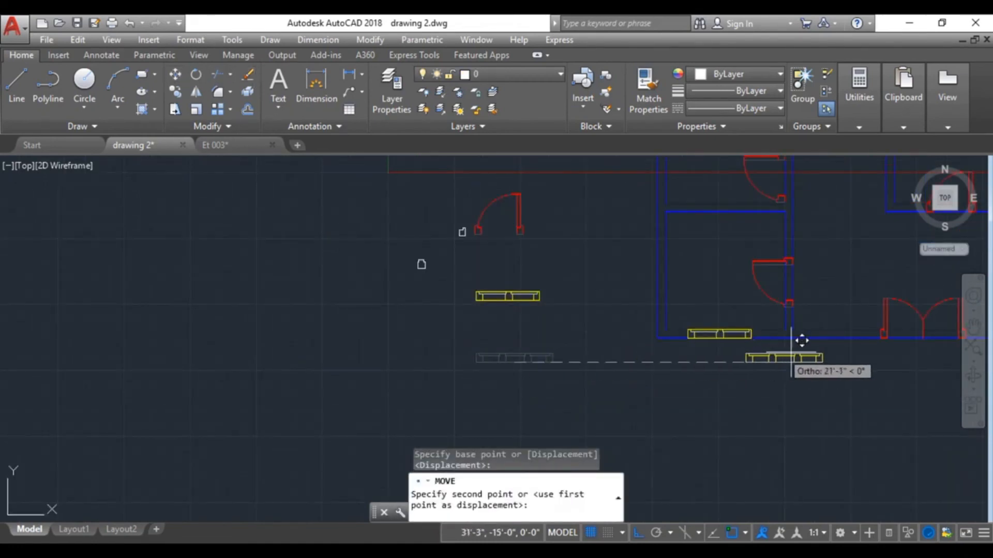
pyautogui.click(839, 338)
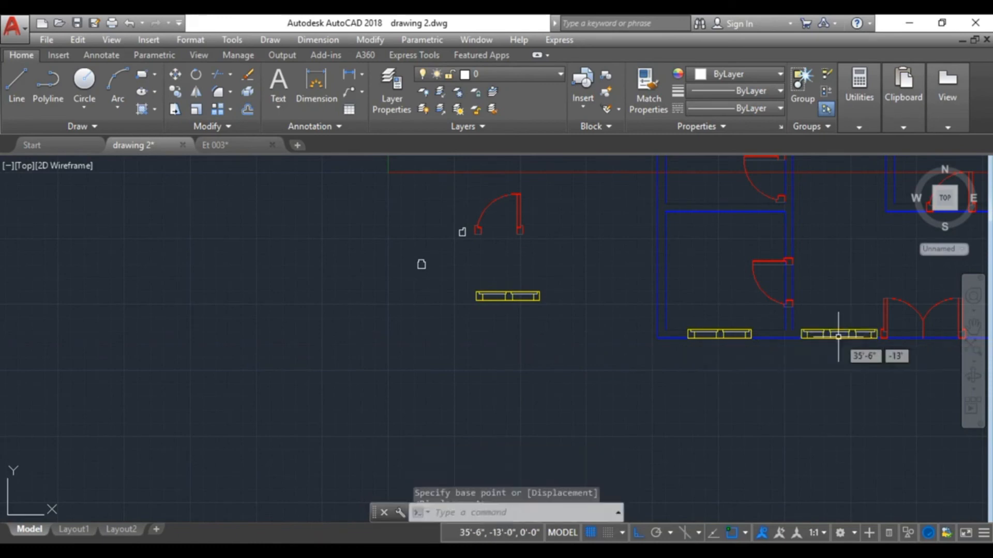
# Copy the three-pane window from the bottom exterior wall to the empty space right of the plan.
pyautogui.scroll(-2, 362, 362)
pyautogui.scroll(4, 720, 348)
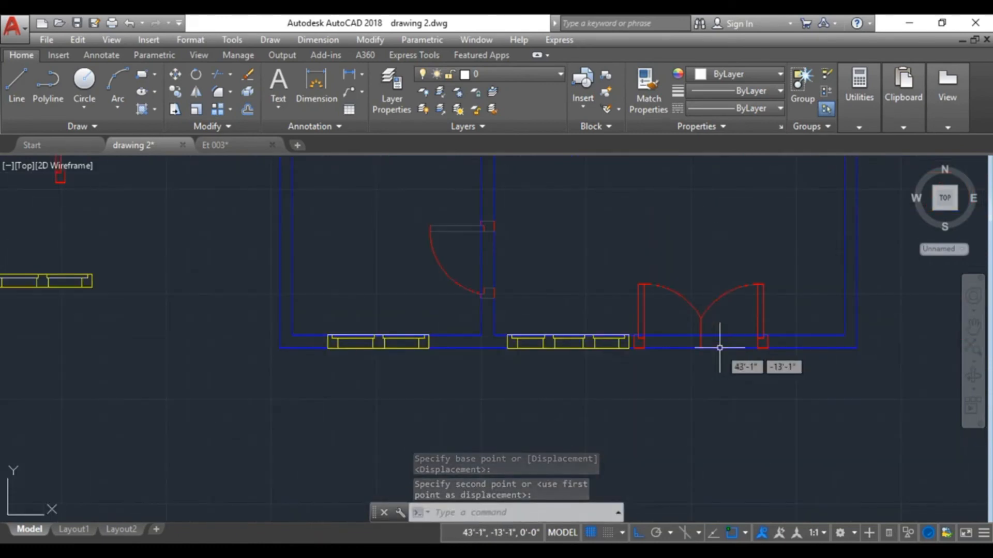
pyautogui.scroll(-2, 647, 331)
pyautogui.click(610, 334)
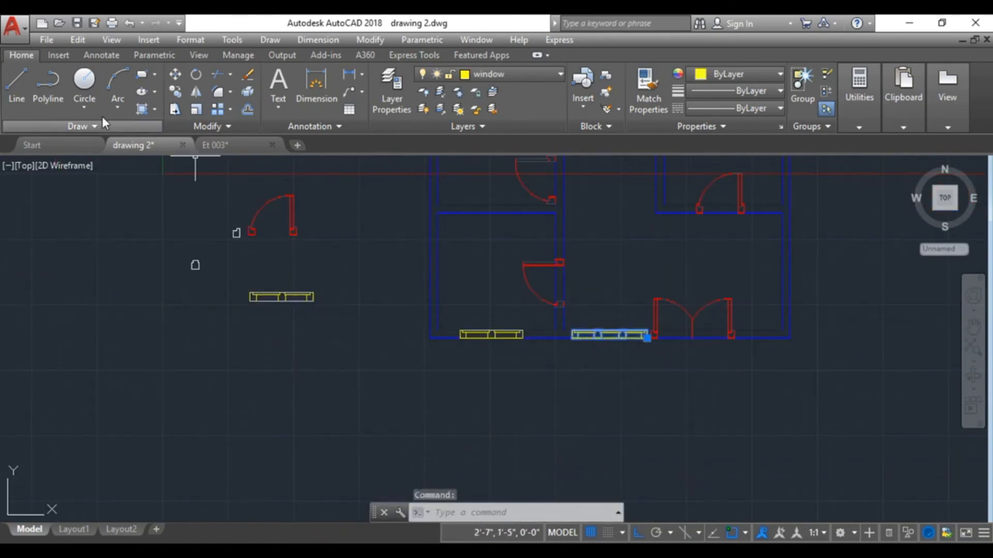
pyautogui.click(176, 93)
pyautogui.click(609, 335)
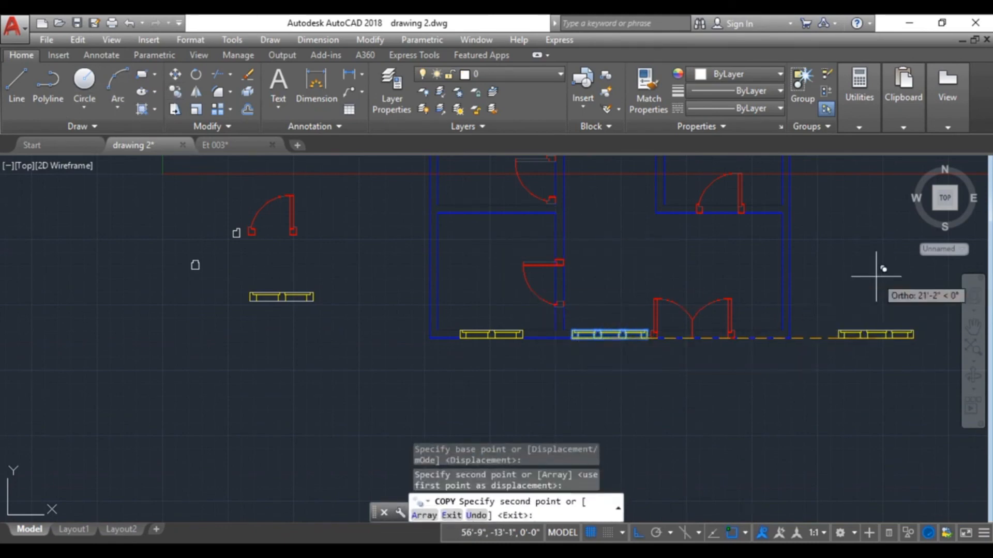
pyautogui.press('Escape')
# Rotate the copied three-pane window a quarter turn clockwise and move it onto the right exterior wall of the large lower-right room.
pyautogui.click(891, 336)
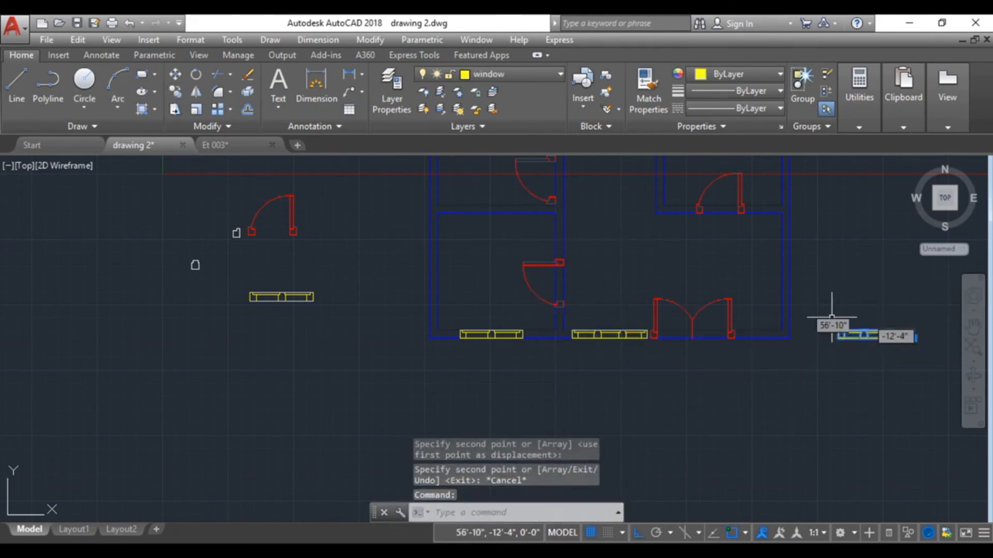
pyautogui.click(197, 75)
pyautogui.click(914, 336)
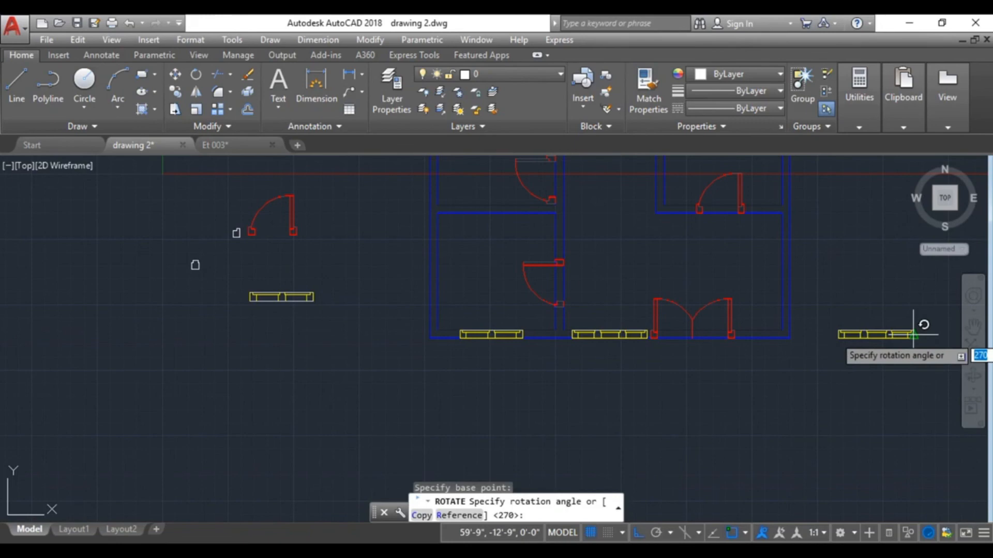
pyautogui.click(924, 370)
pyautogui.click(176, 75)
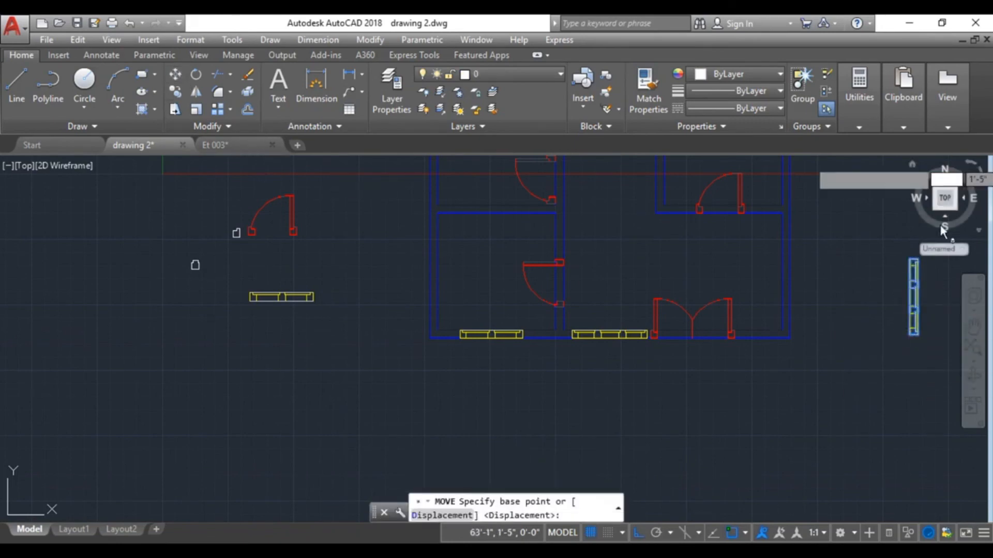
pyautogui.click(913, 296)
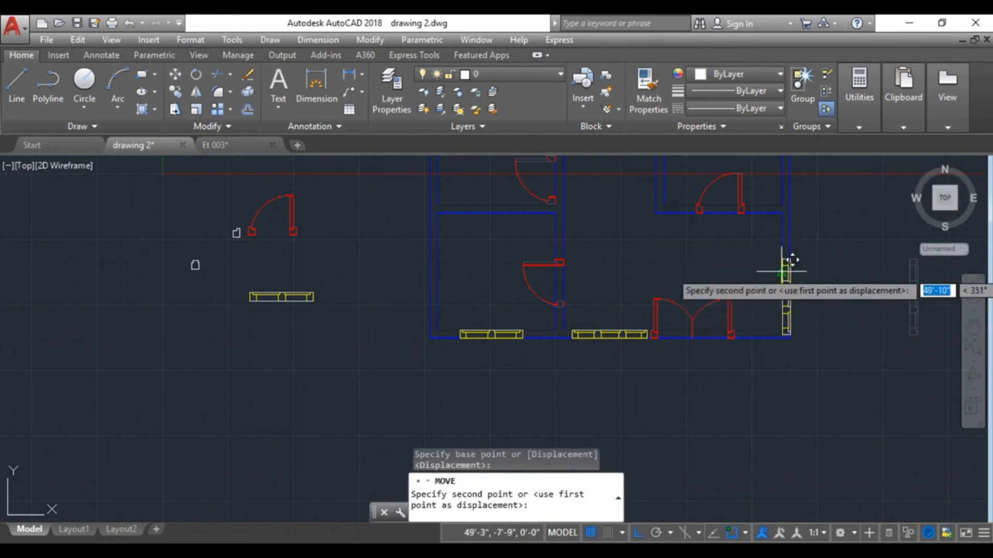
pyautogui.click(781, 270)
# Copy the two-pane window beside the plan onto the top exterior wall of the small upper-middle room.
pyautogui.scroll(-2, 666, 397)
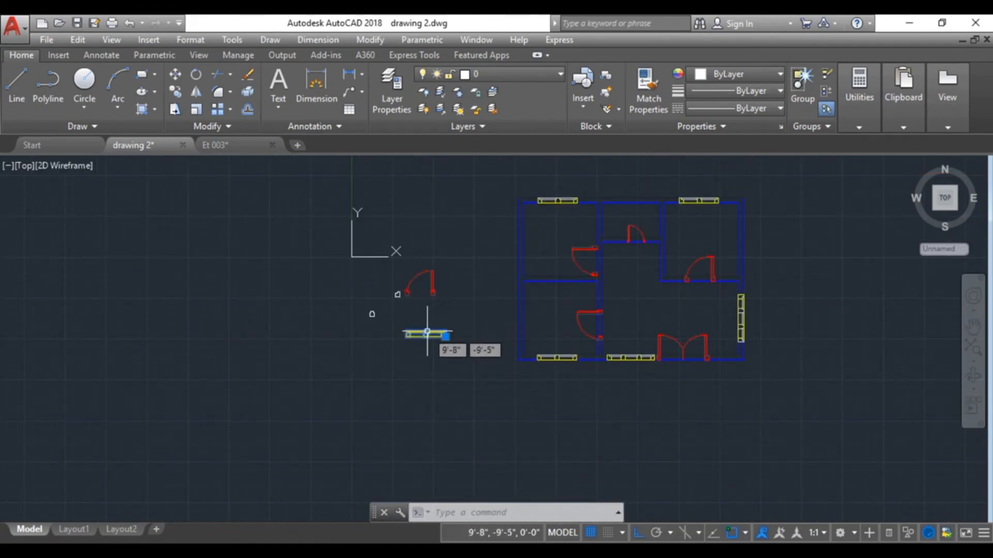
pyautogui.write('co')
pyautogui.press('Return')
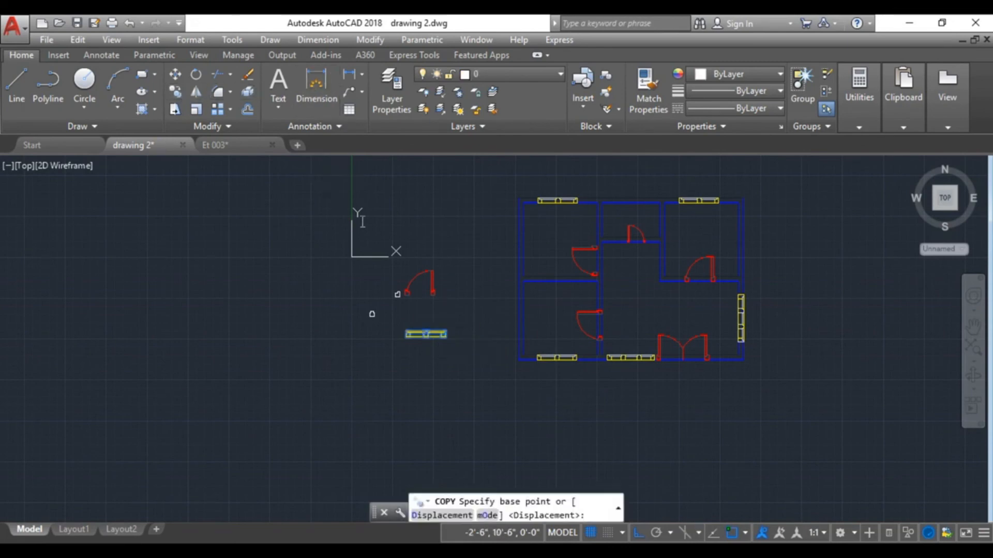
pyautogui.click(425, 334)
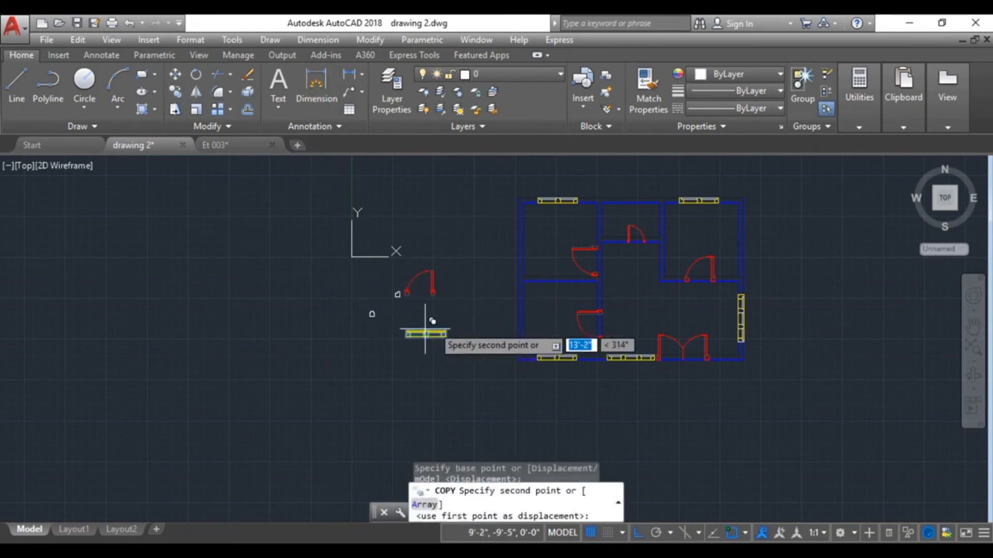
pyautogui.click(631, 199)
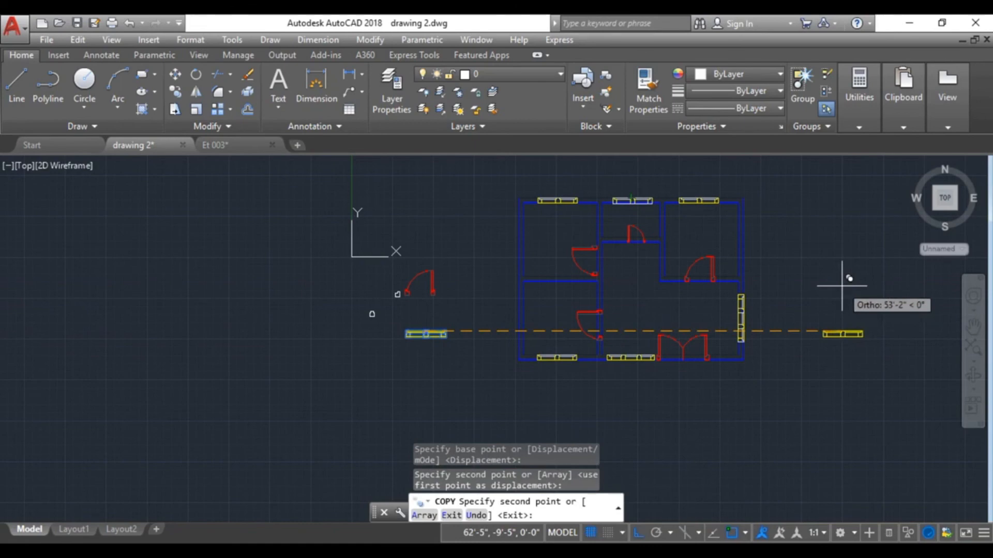
pyautogui.press('Escape')
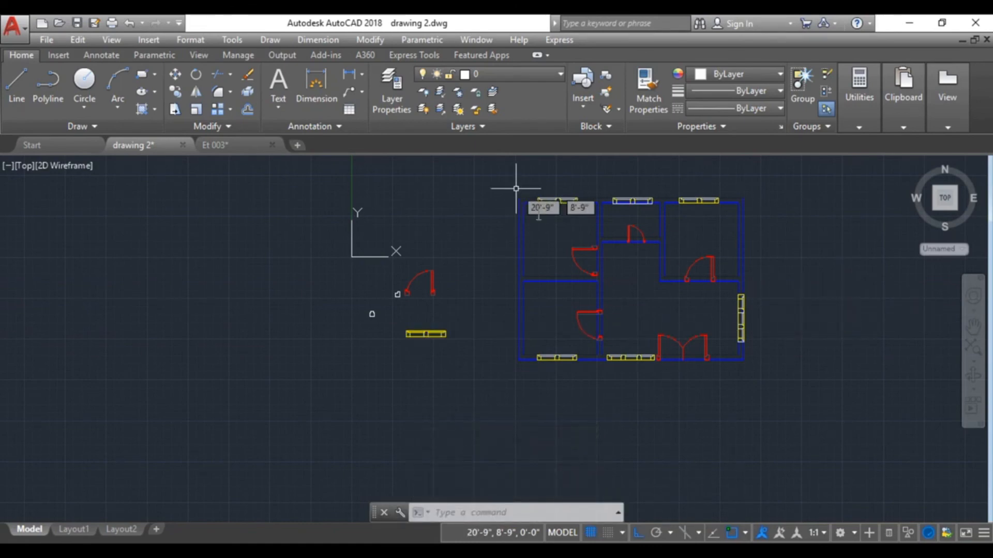
# Erase the two-pane window from the bottom wall of the lower-left room.
pyautogui.click(556, 356)
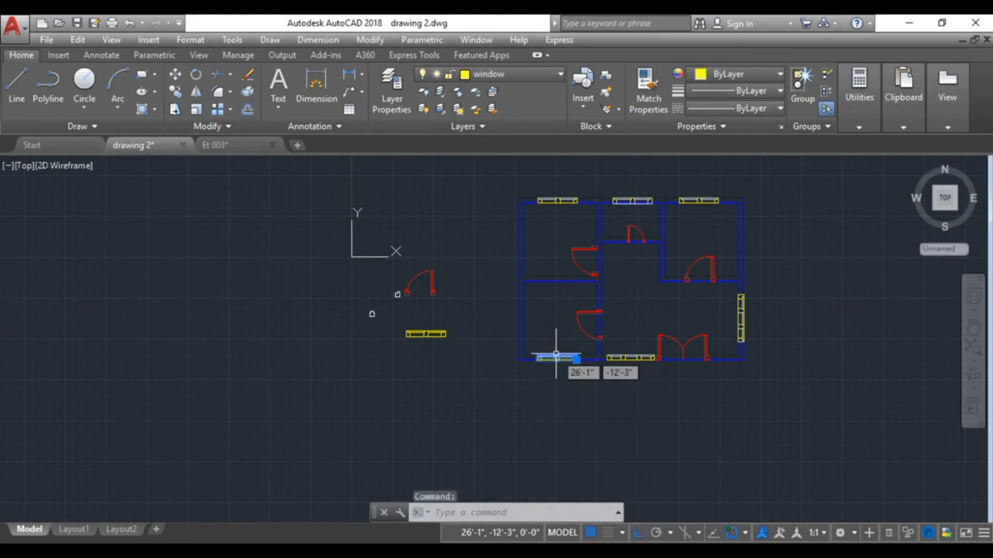
# Rotate the two-pane window beside the plan a quarter turn counterclockwise and move it onto the left exterior wall of the lower-left room.
pyautogui.click(423, 335)
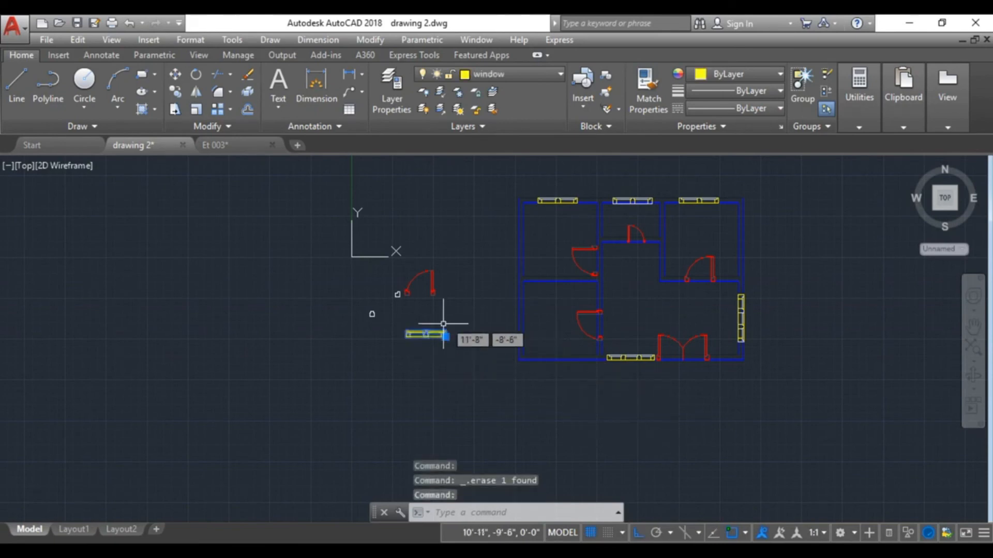
pyautogui.click(196, 74)
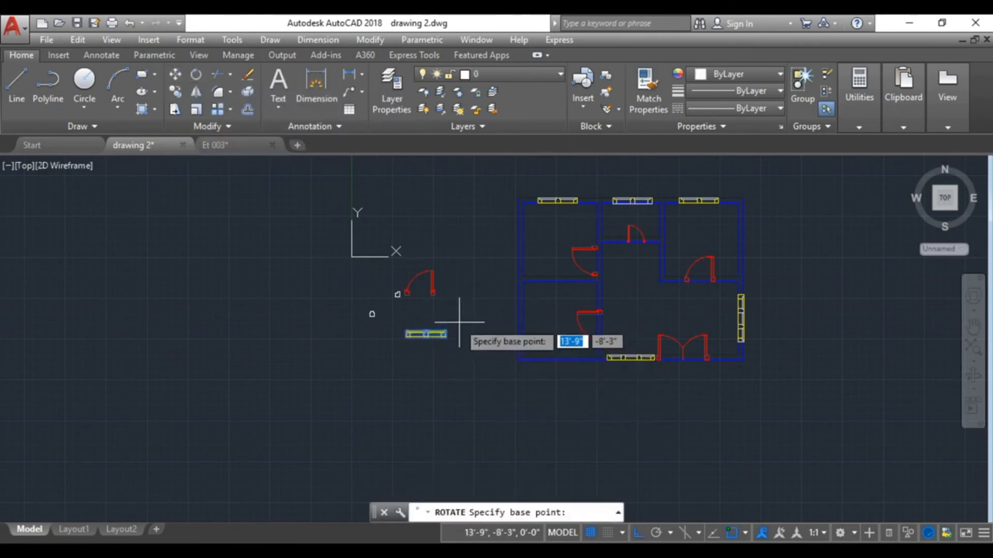
pyautogui.click(446, 335)
pyautogui.click(446, 295)
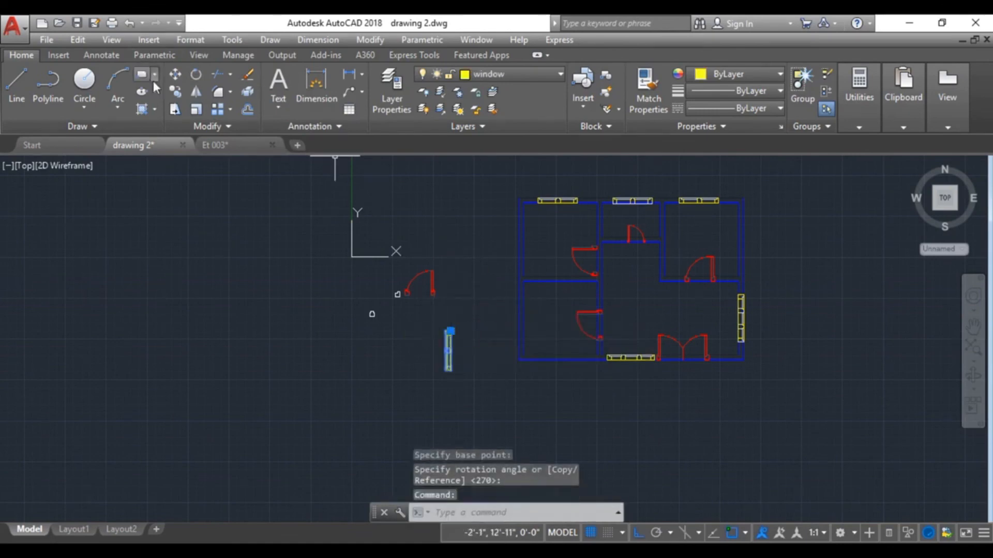
pyautogui.click(175, 75)
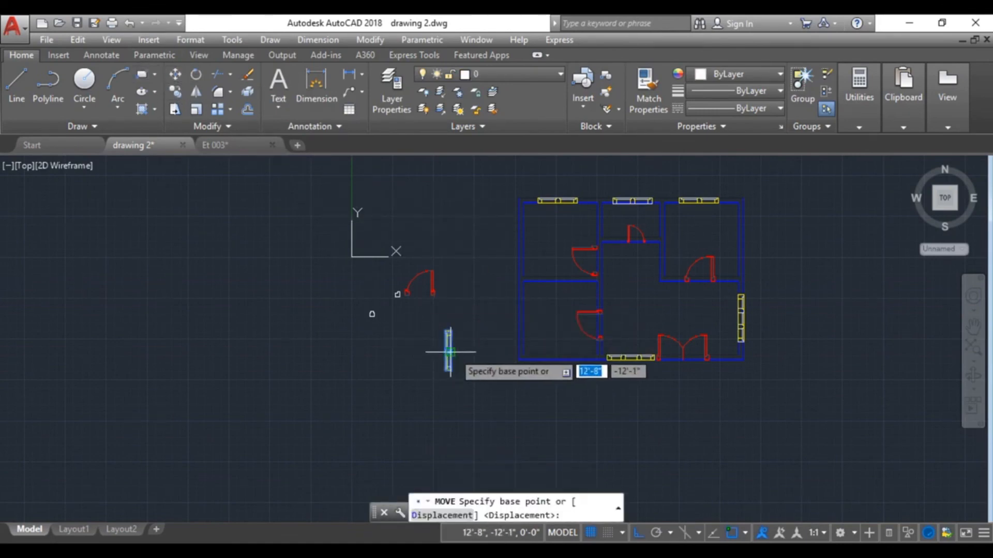
pyautogui.click(449, 351)
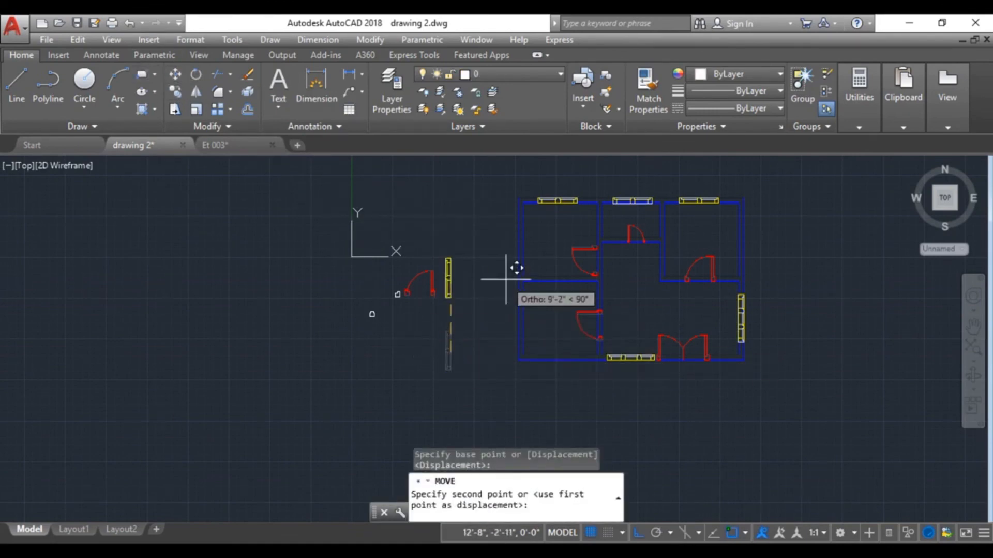
pyautogui.click(523, 316)
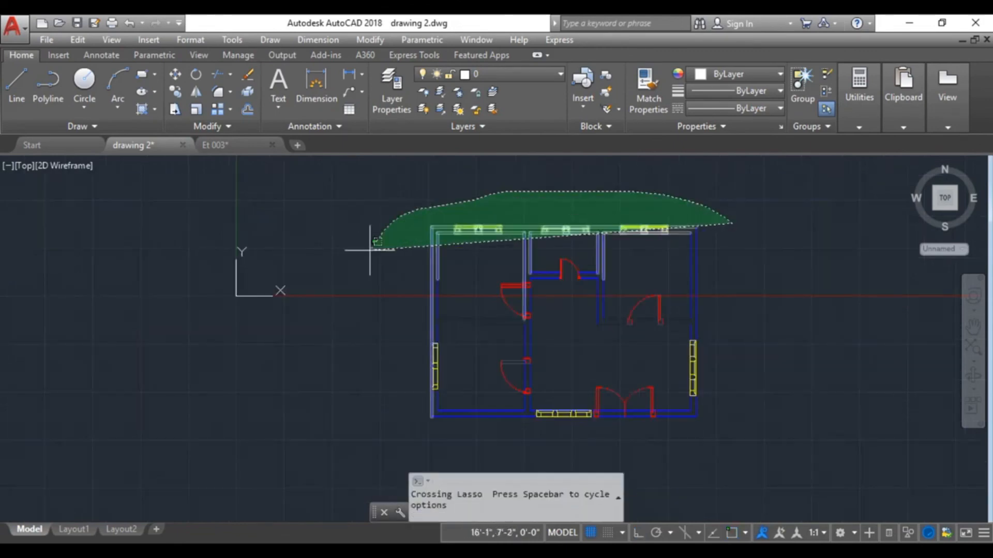
# Trim the wall lines across the upper-left room's door opening, using the whole floor plan as cutting edges.
pyautogui.moveTo(731, 223)
pyautogui.mouseDown()
pyautogui.moveTo(388, 432)
pyautogui.moveTo(357, 232)
pyautogui.mouseUp()
pyautogui.press('Return')
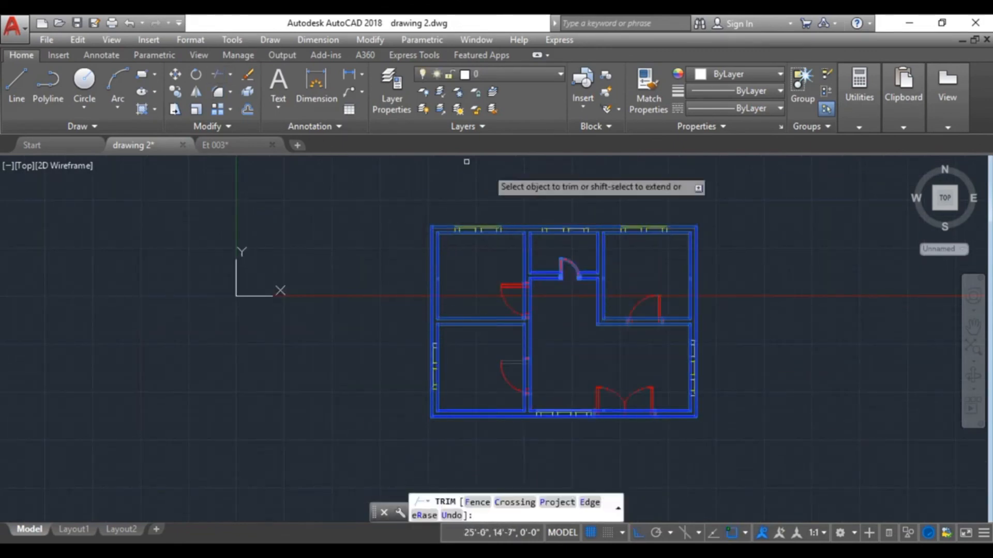
pyautogui.click(531, 294)
pyautogui.scroll(4, 530, 299)
pyautogui.click(516, 289)
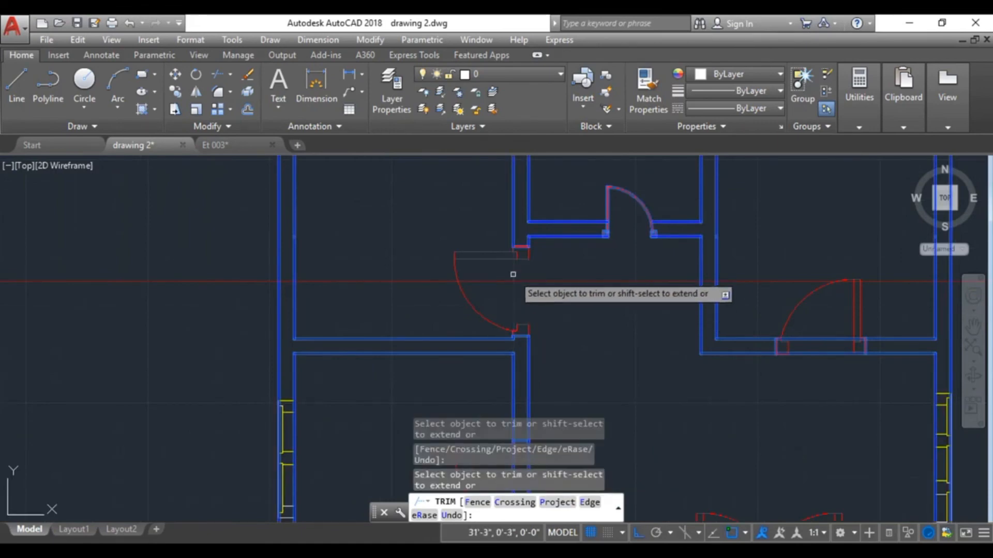
# Trim both wall lines across the door opening in the bottom wall of the upper-right room.
pyautogui.scroll(-5, 530, 316)
pyautogui.scroll(5, 579, 308)
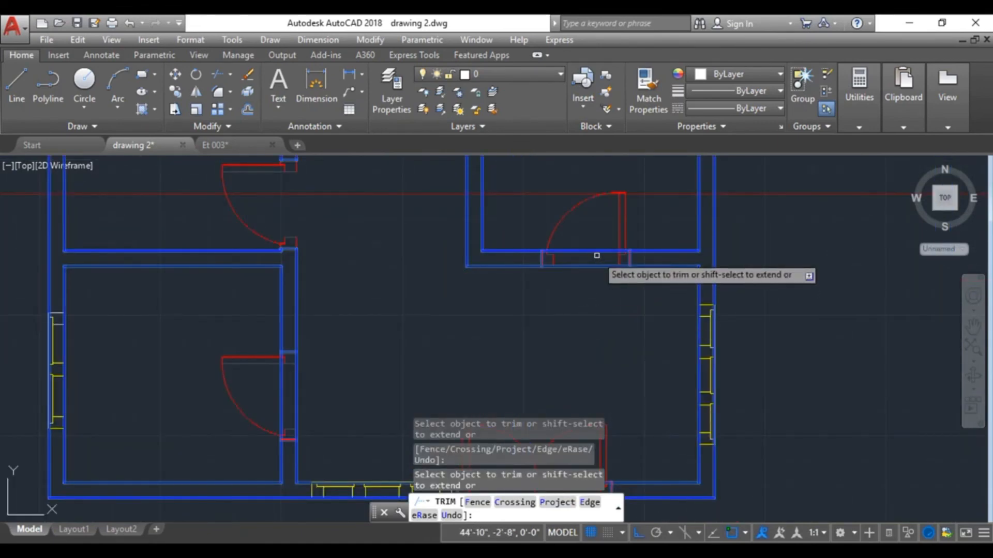
pyautogui.click(596, 255)
pyautogui.click(596, 266)
# Trim both wall lines across the lower-left room's door opening.
pyautogui.scroll(-4, 596, 266)
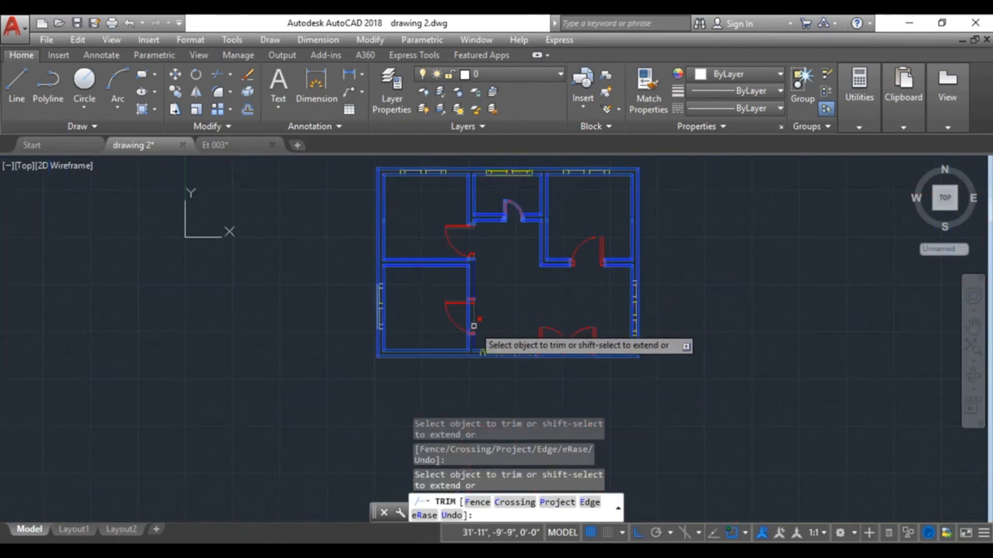
pyautogui.scroll(5, 473, 326)
pyautogui.click(468, 267)
pyautogui.click(507, 229)
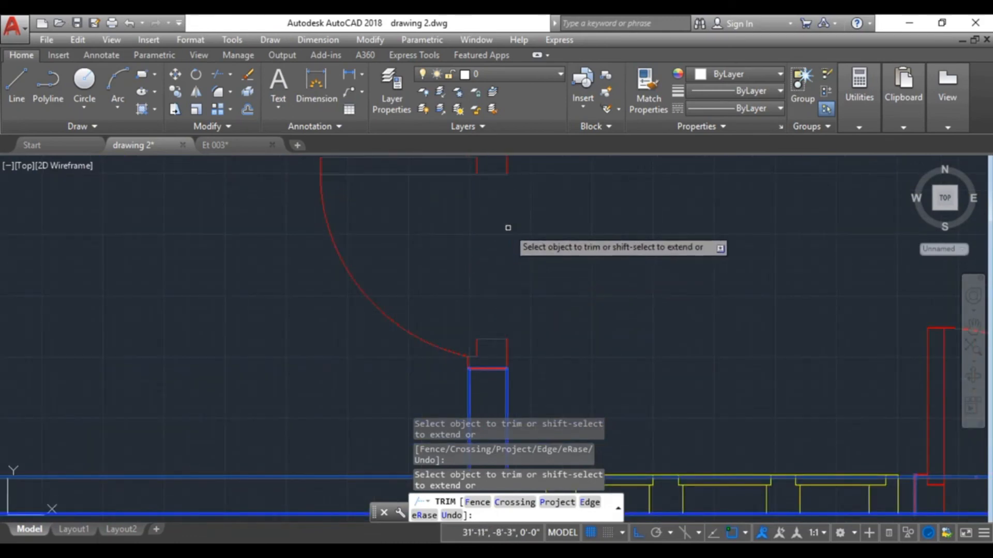
# Trim both exterior wall lines across the double-door opening in the bottom wall and end the Trim command.
pyautogui.scroll(-4, 571, 326)
pyautogui.scroll(4, 646, 325)
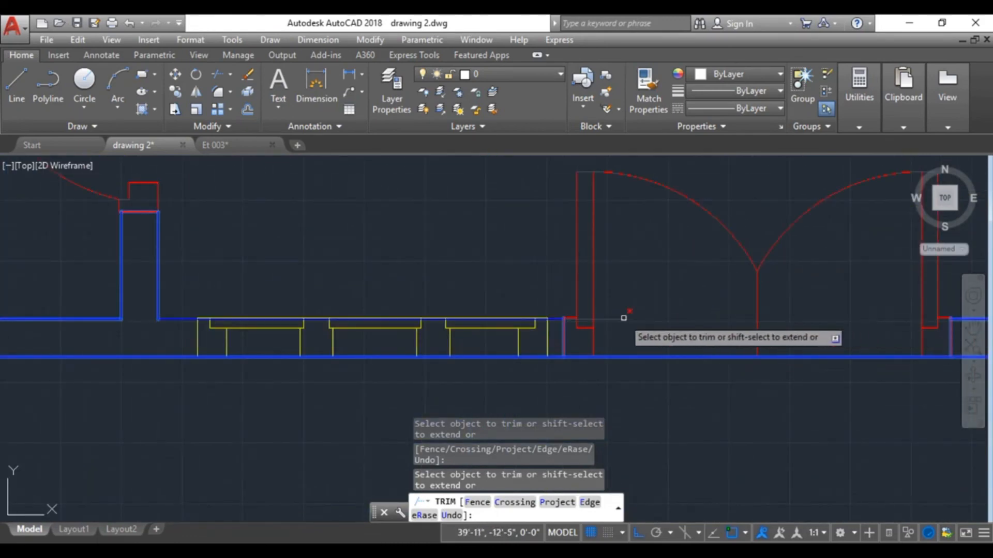
pyautogui.scroll(-4, 641, 356)
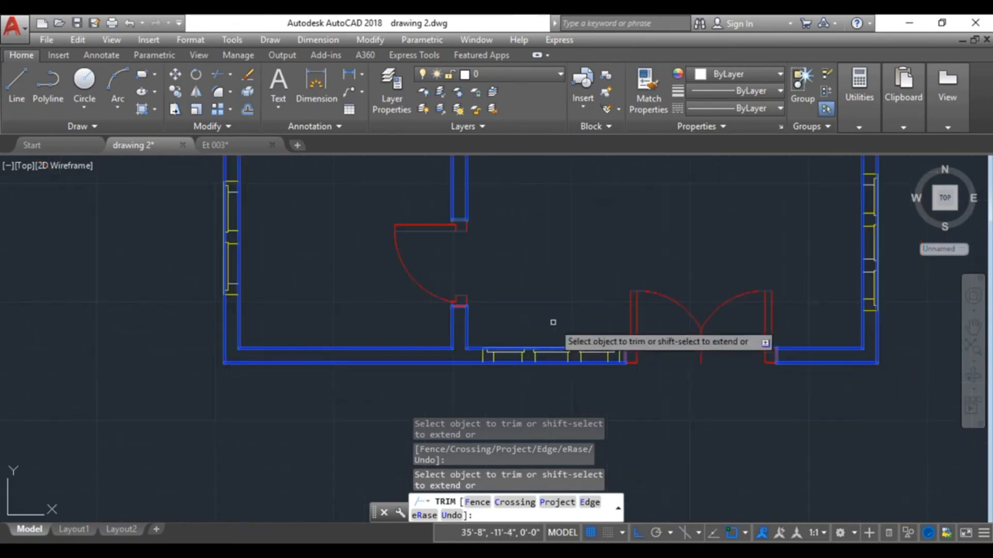
pyautogui.scroll(-4, 553, 322)
pyautogui.scroll(2, 713, 339)
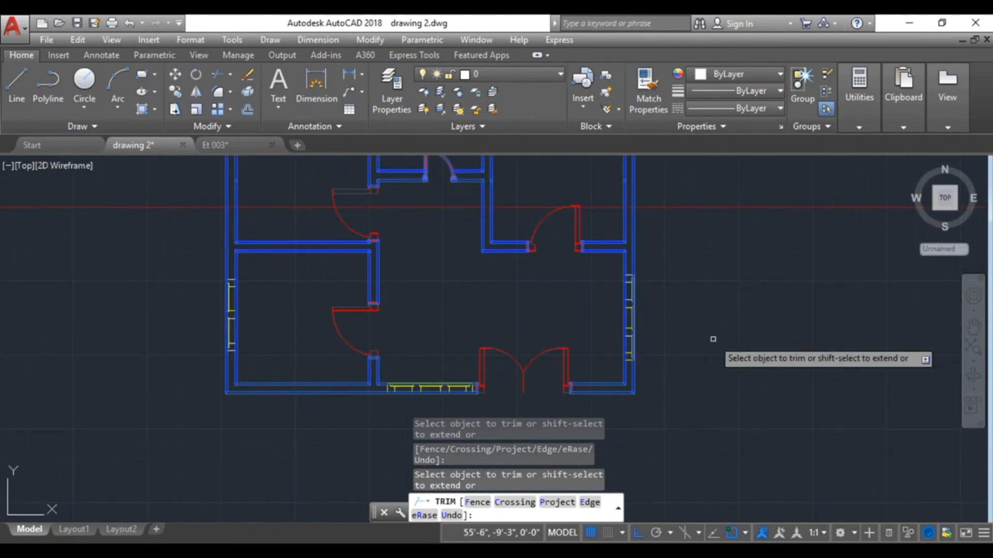
pyautogui.press('Escape')
pyautogui.scroll(-2, 375, 350)
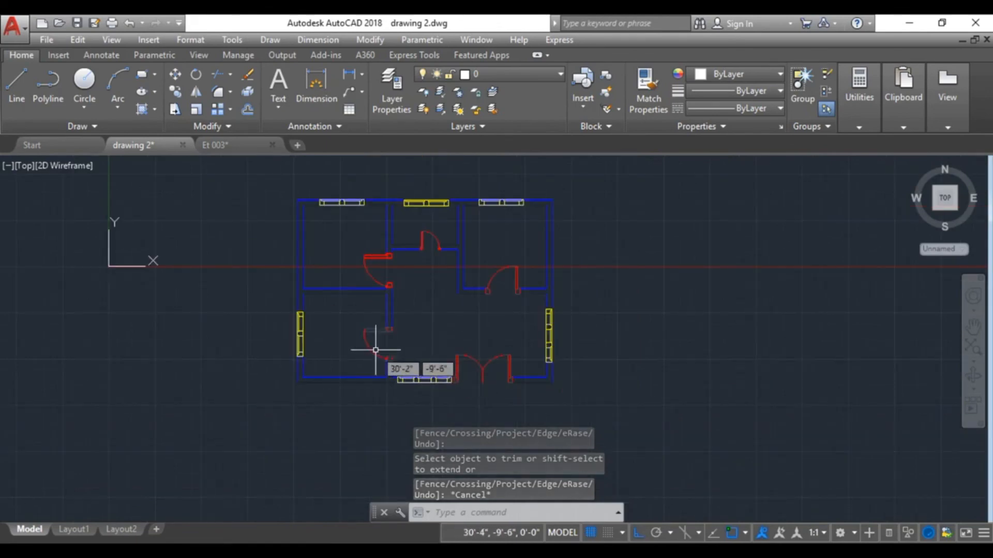